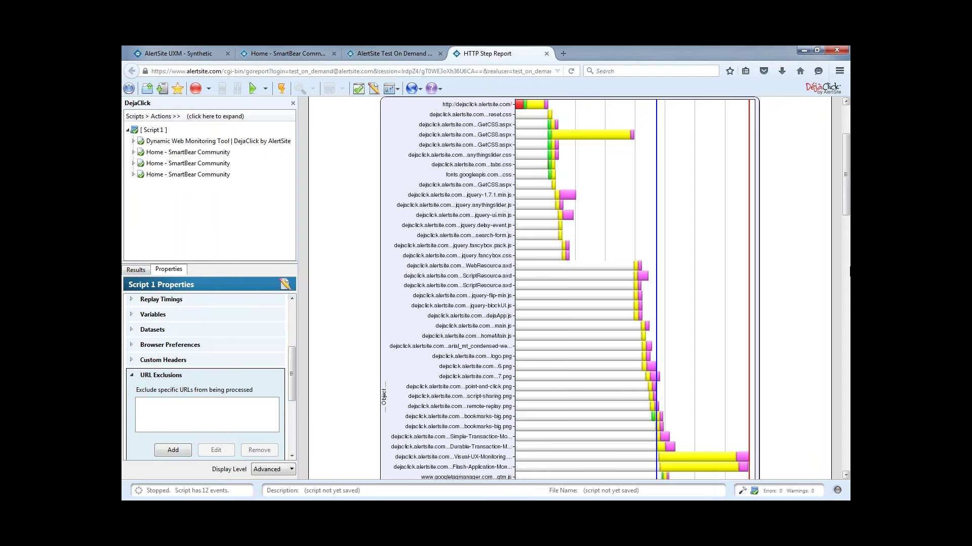
scroll(829, 336, "down", 10)
scroll(836, 410, "down", 6)
scroll(833, 420, "down", 6)
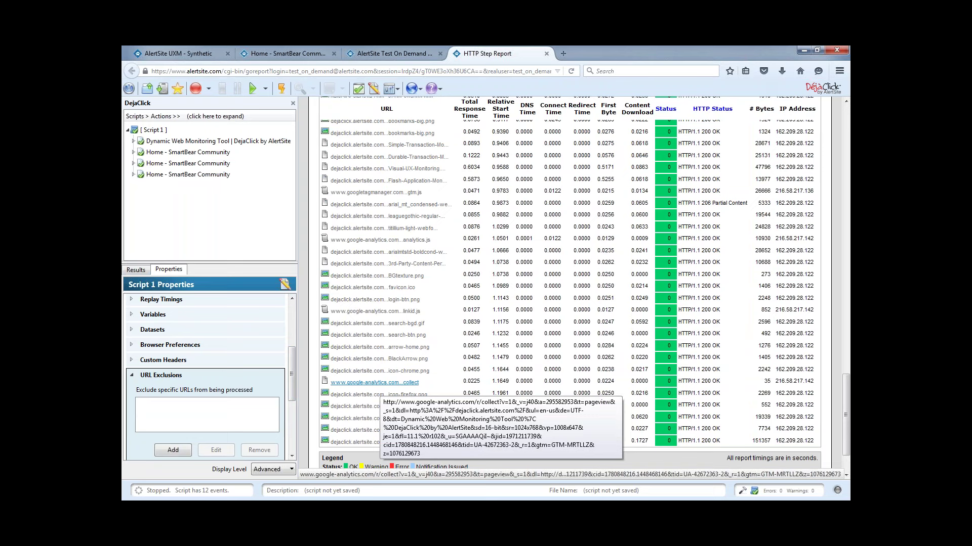
right_click(382, 389)
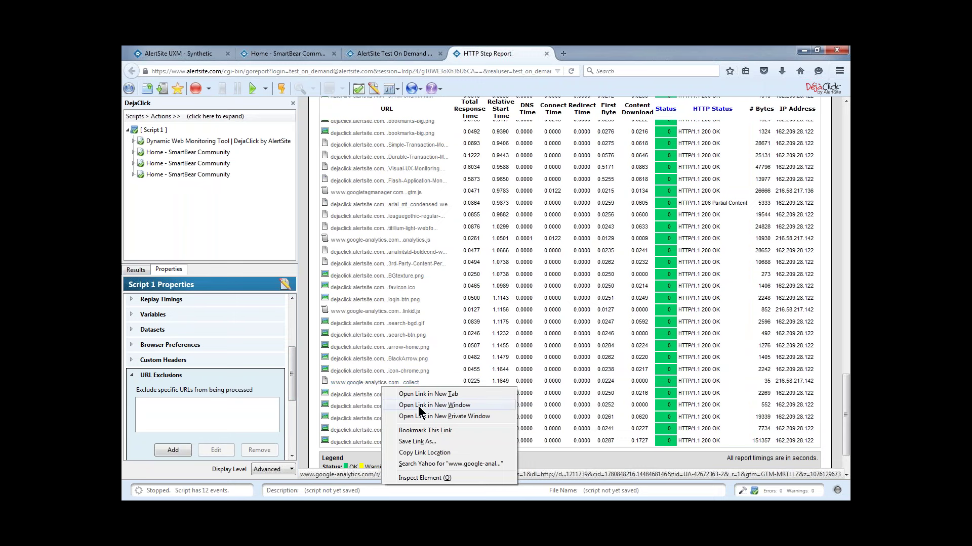
left_click(430, 453)
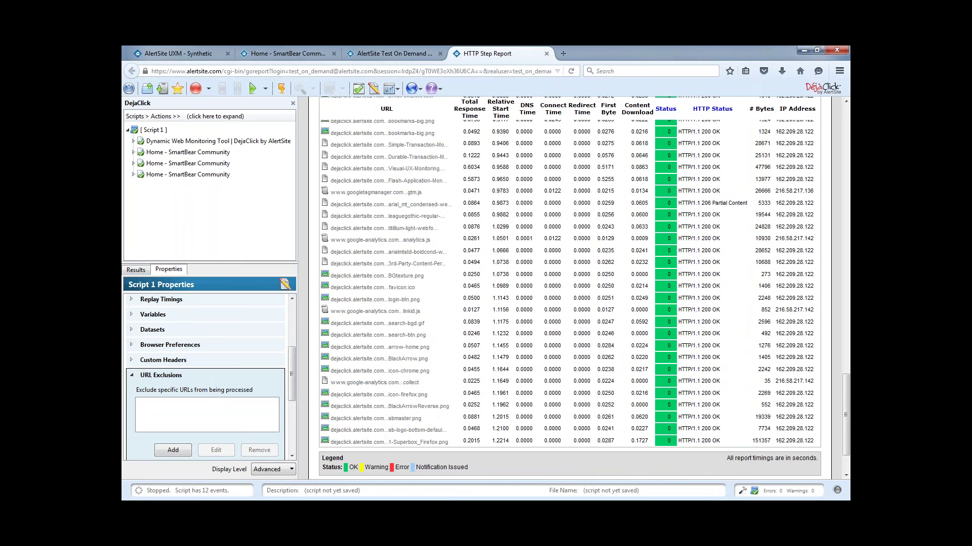
Add the copied google-analytics collect URL to the script's URL exclusions with plain text matching and the Block action.
left_click(174, 450)
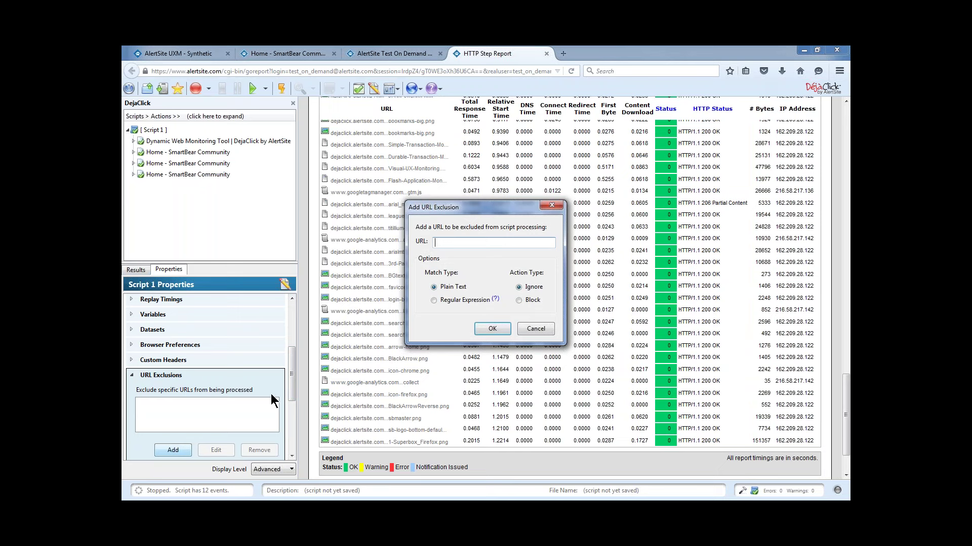
key("ctrl+v")
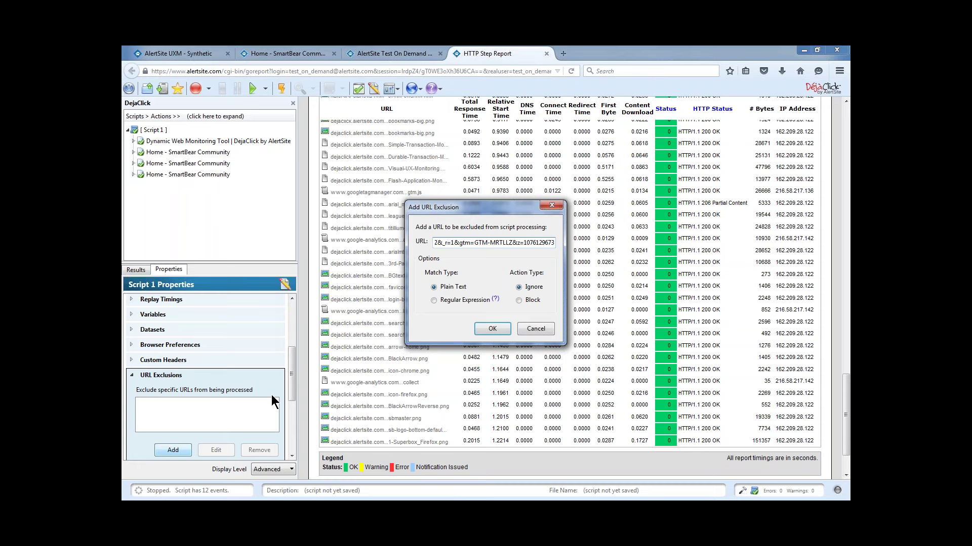
left_click(518, 300)
left_click(497, 328)
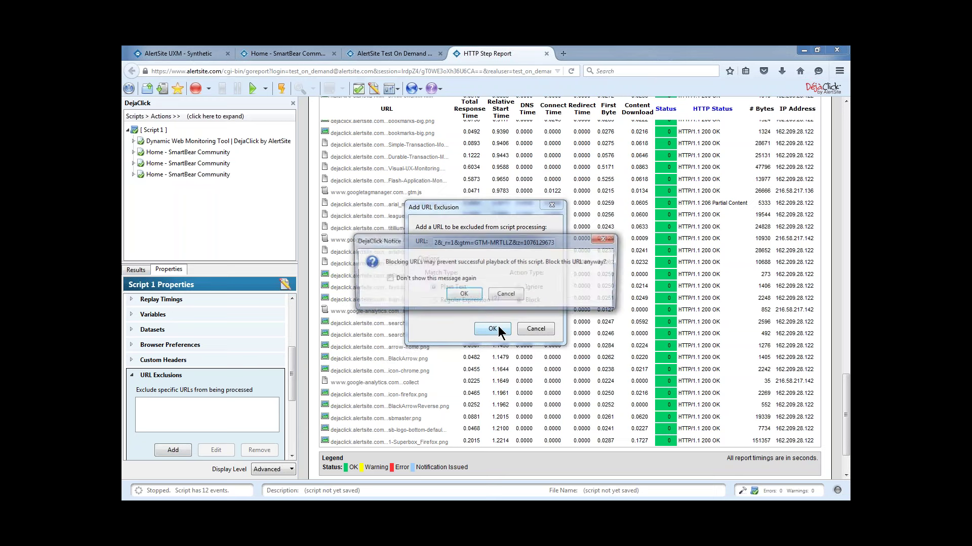
left_click(470, 295)
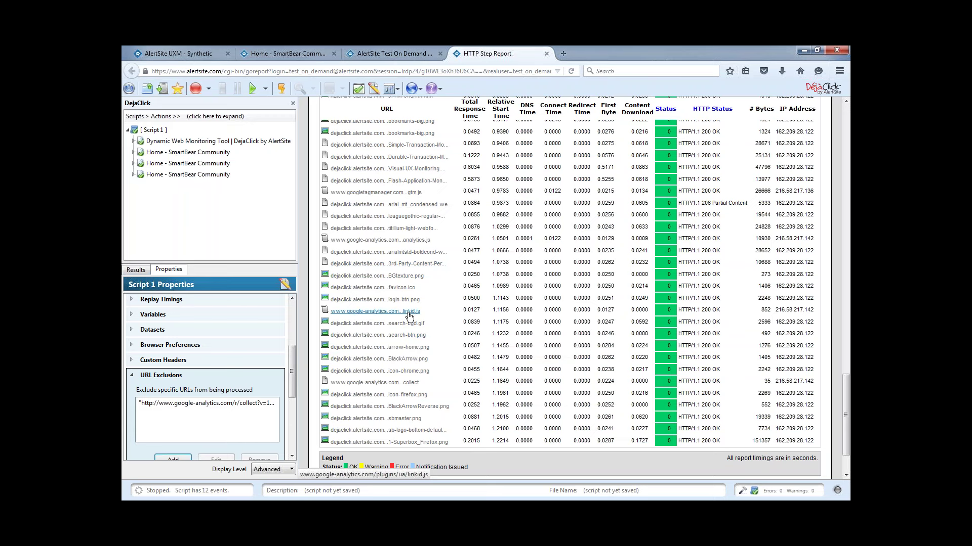
Start a new ContentView for Script 1 and name it "Google".
scroll(407, 311, "down", 2)
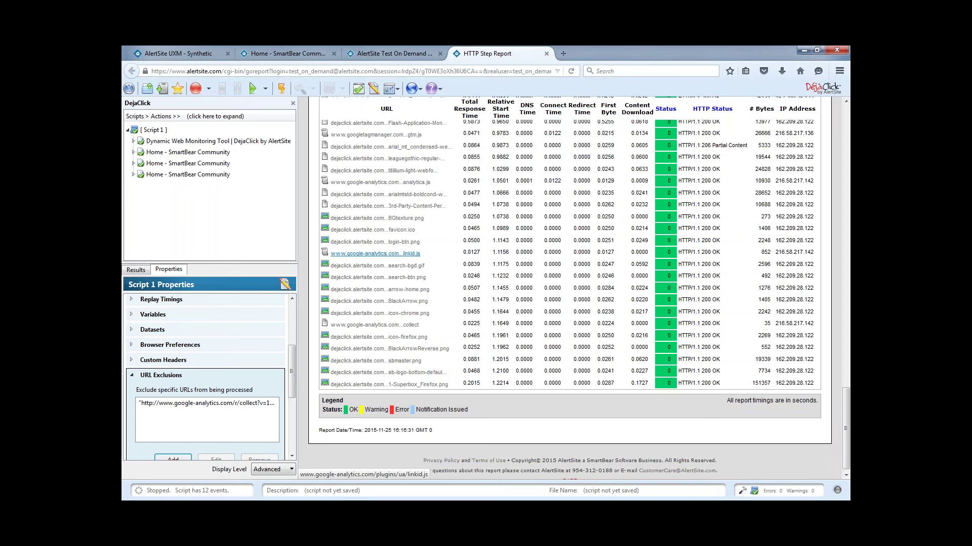
left_click(131, 377)
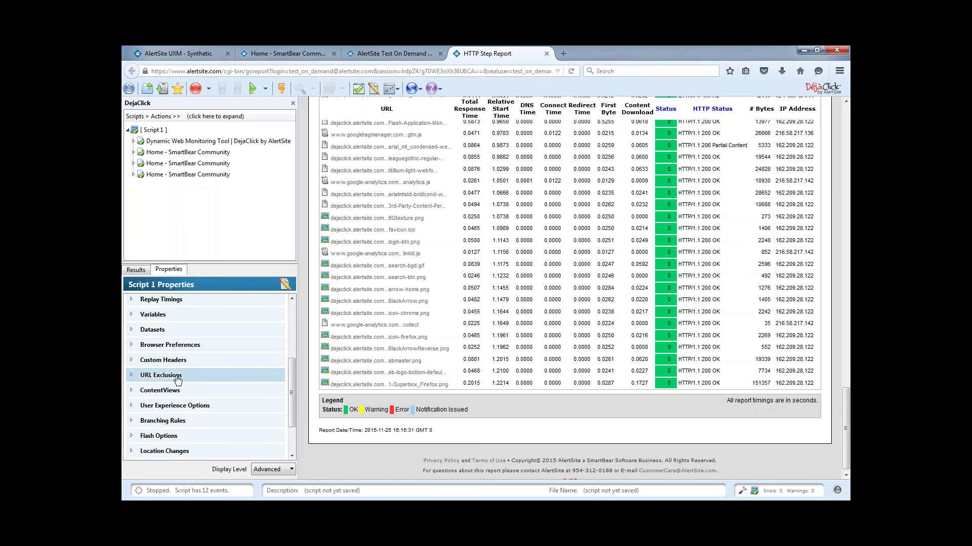
left_click(148, 391)
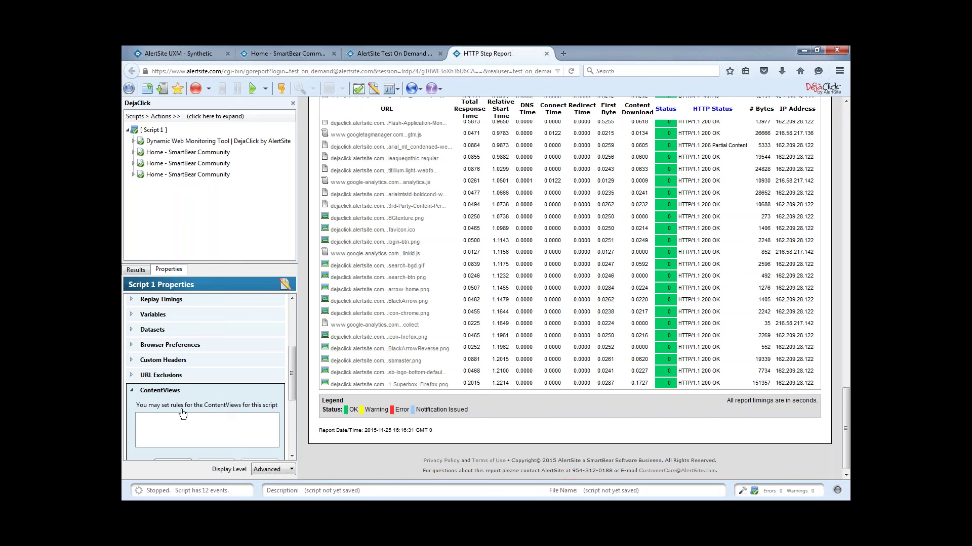
scroll(184, 423, "down", 1)
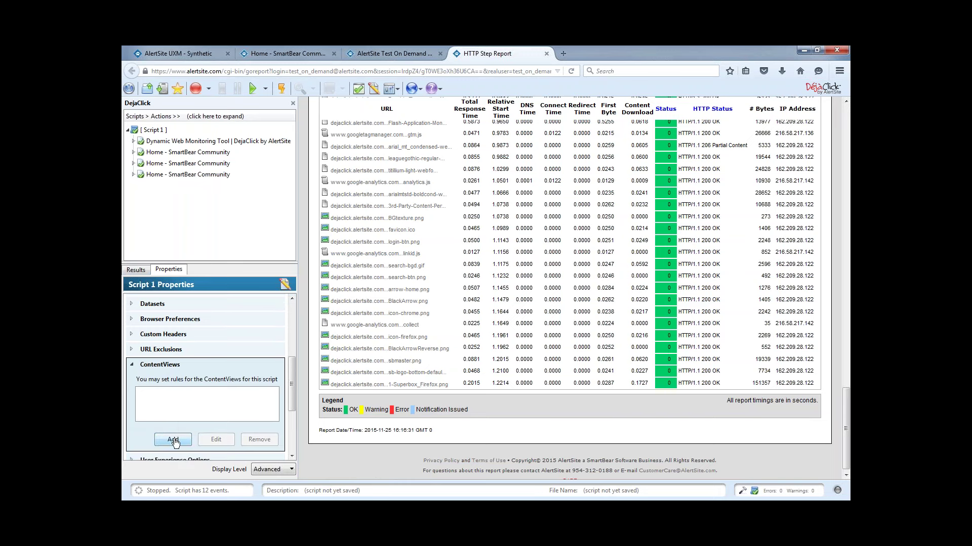
left_click(173, 441)
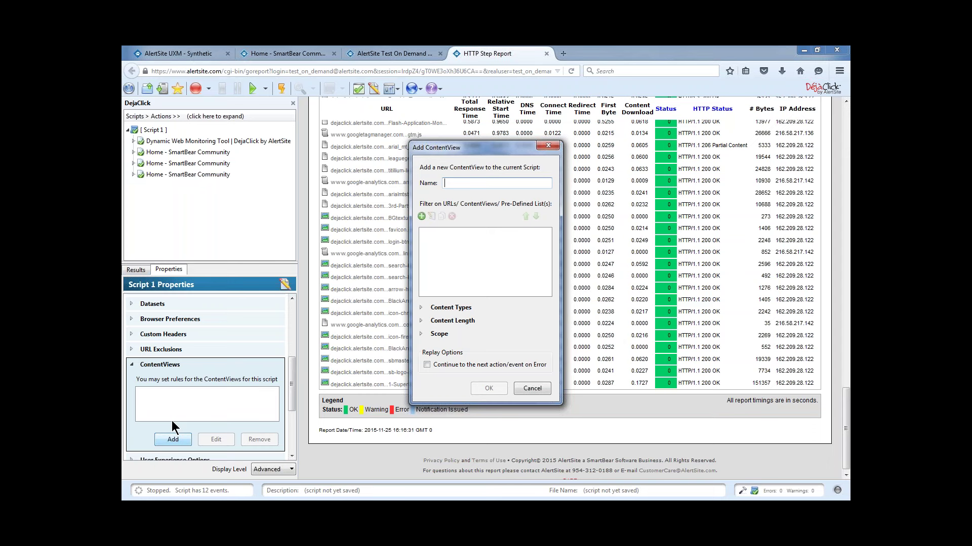
type("Google")
Include the domains fonts.googleapis.com and googletagmanager.com as components of the Google ContentView.
left_click(421, 217)
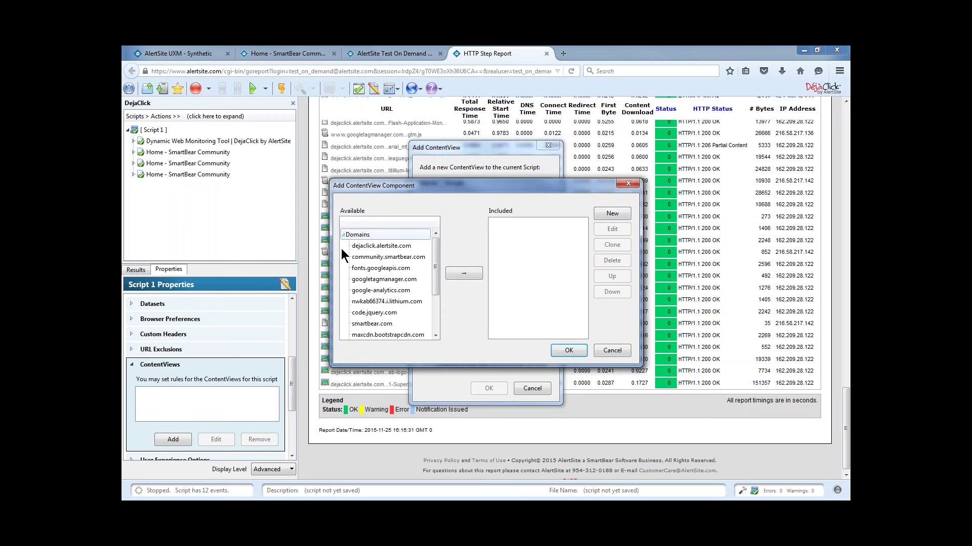
left_click(343, 234)
left_click(343, 245)
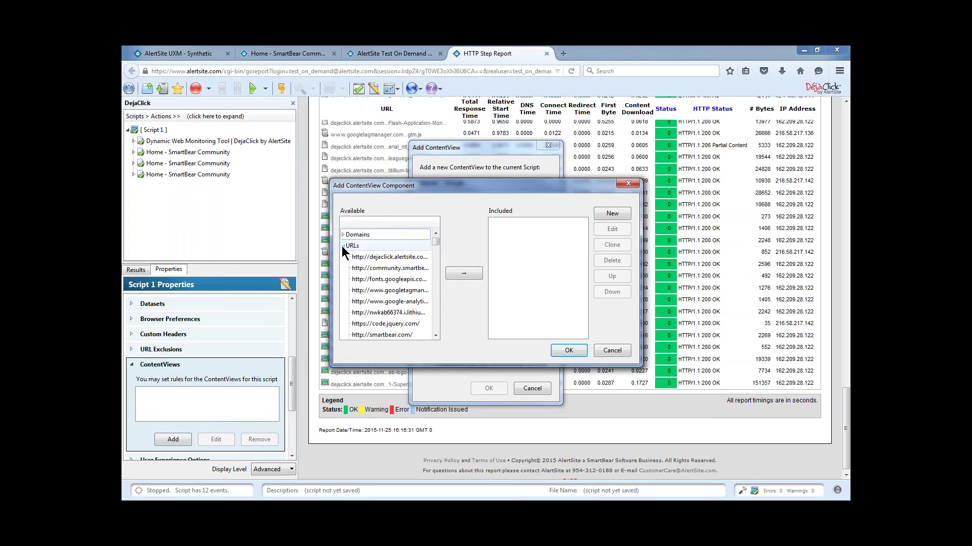
left_click(342, 246)
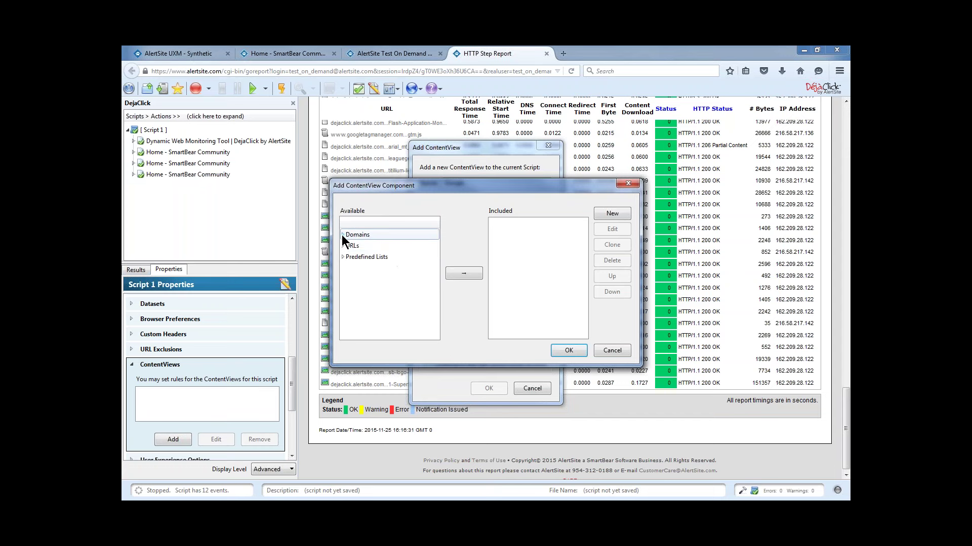
left_click(342, 235)
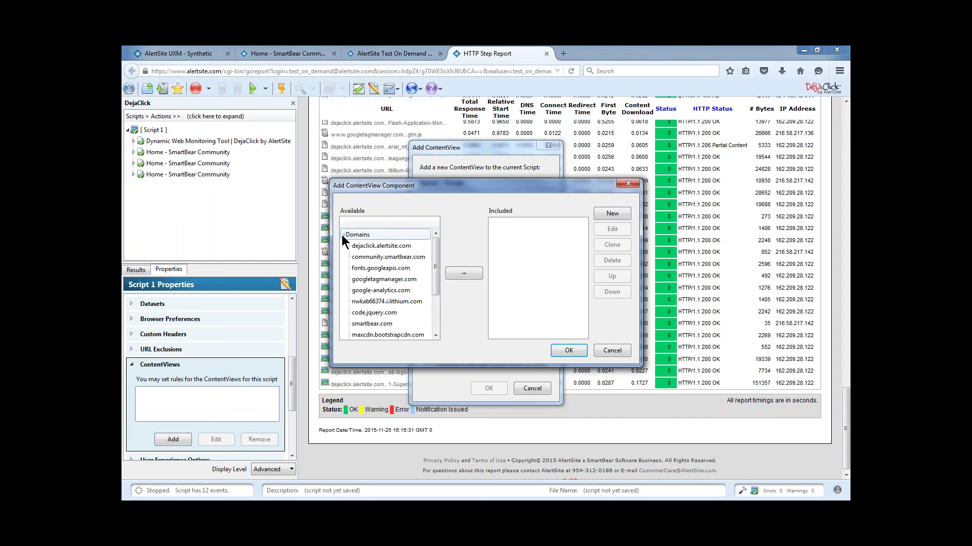
left_click(402, 268)
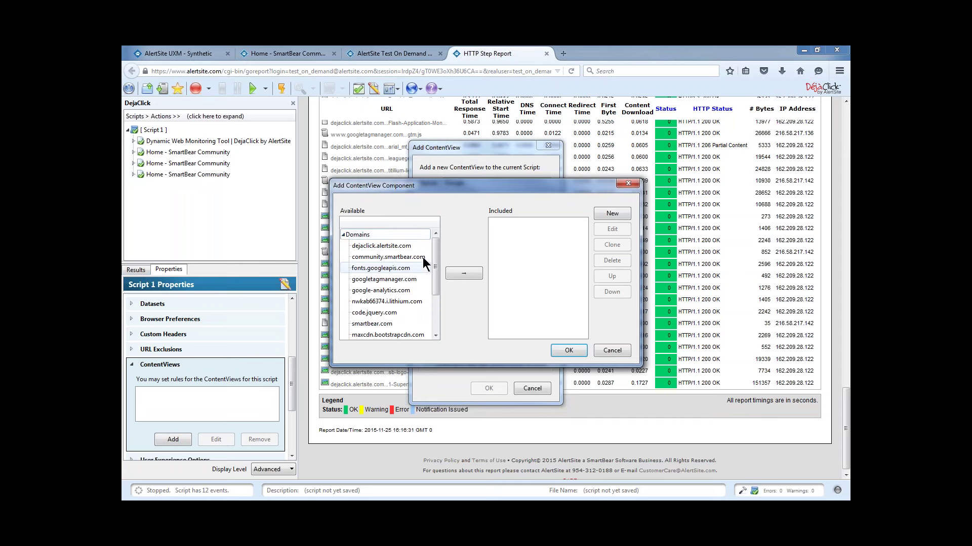
left_click(402, 269)
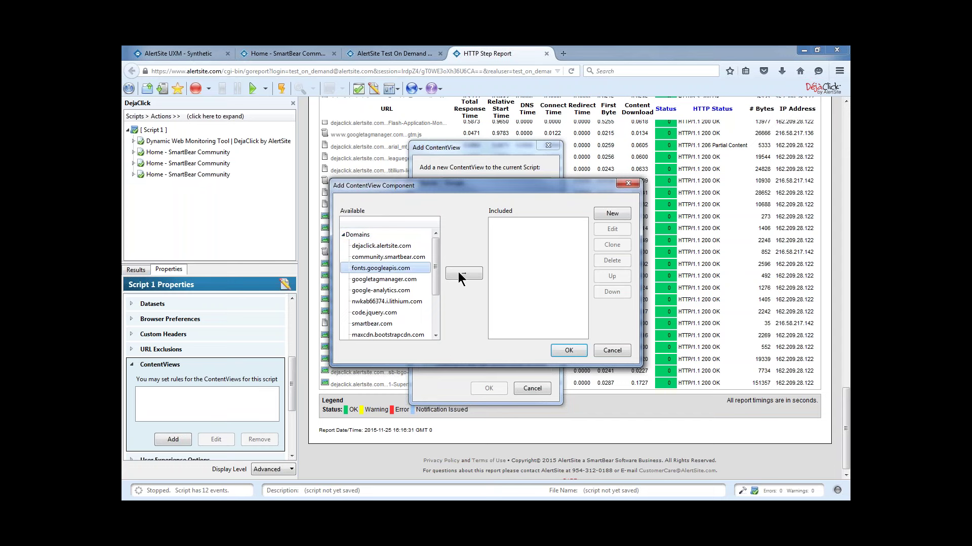
left_click(458, 273)
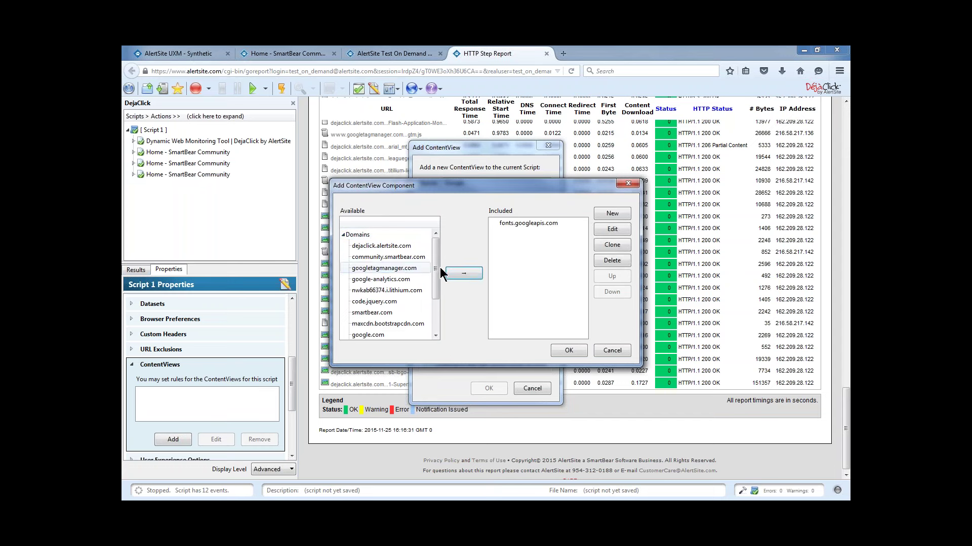
double_click(372, 269)
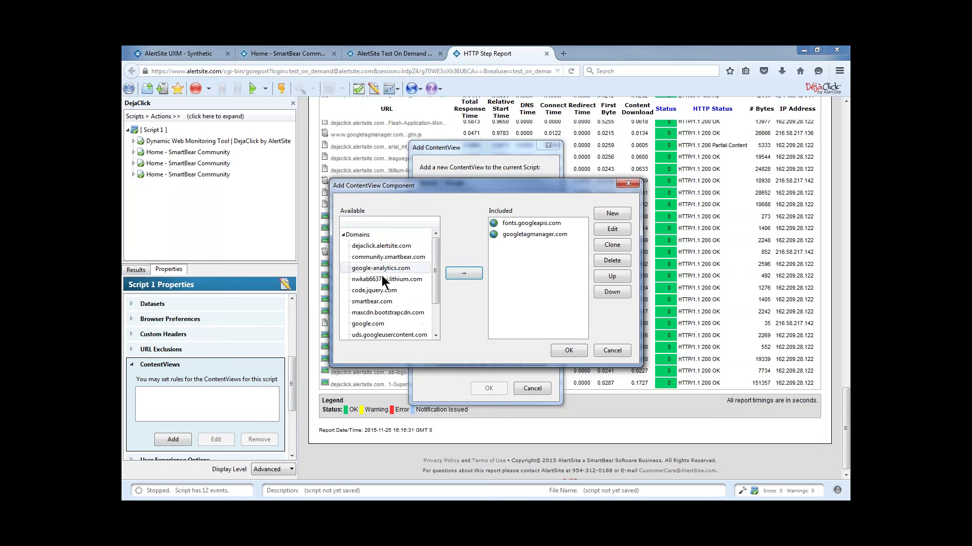
Include the domains google.com and uds.googleusercontent.com as well, and save the Google ContentView.
left_click(362, 324)
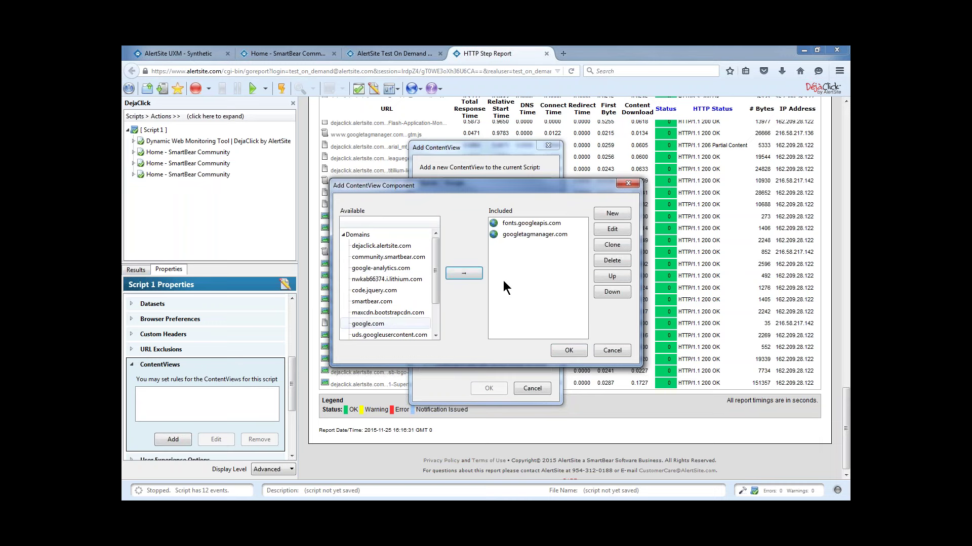
left_click(463, 273)
left_click(390, 323)
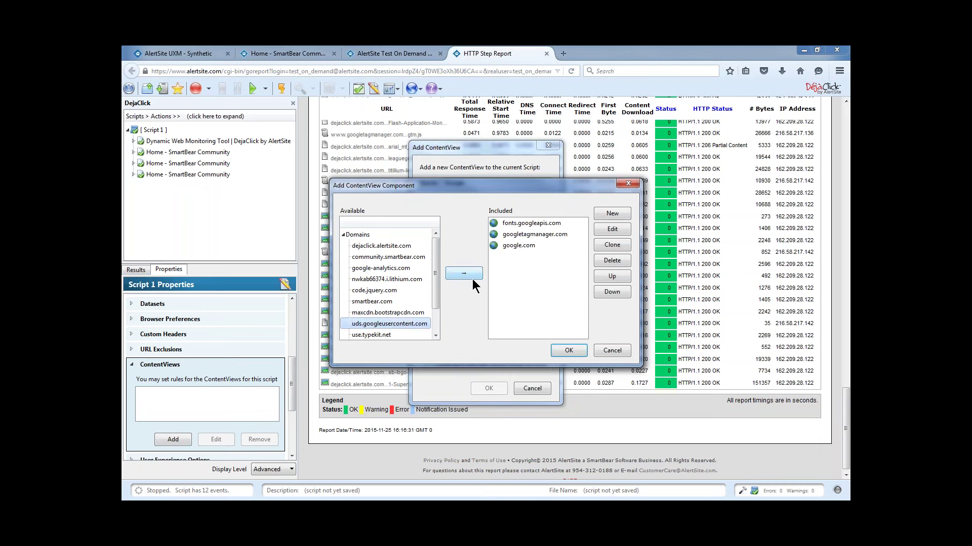
left_click(464, 273)
left_click(569, 350)
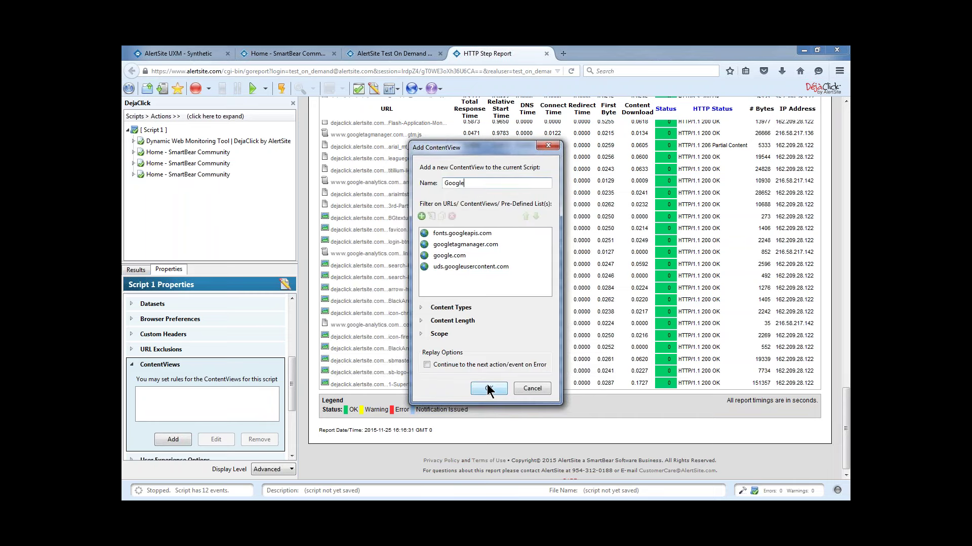
left_click(488, 388)
Create a second ContentView named "Core" containing the domains community.smartbear.com, smartbear.com and dejaclick.alertsite.com.
left_click(173, 449)
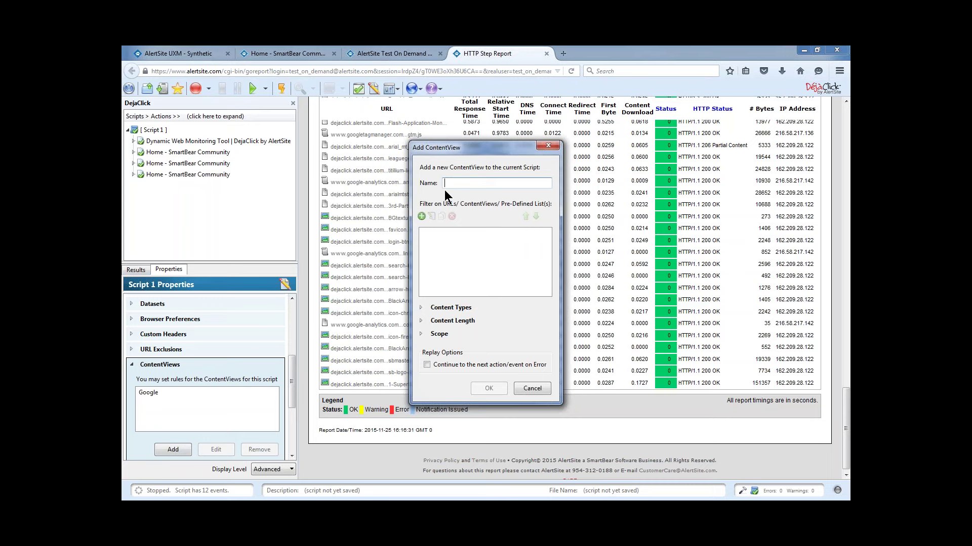
left_click(421, 216)
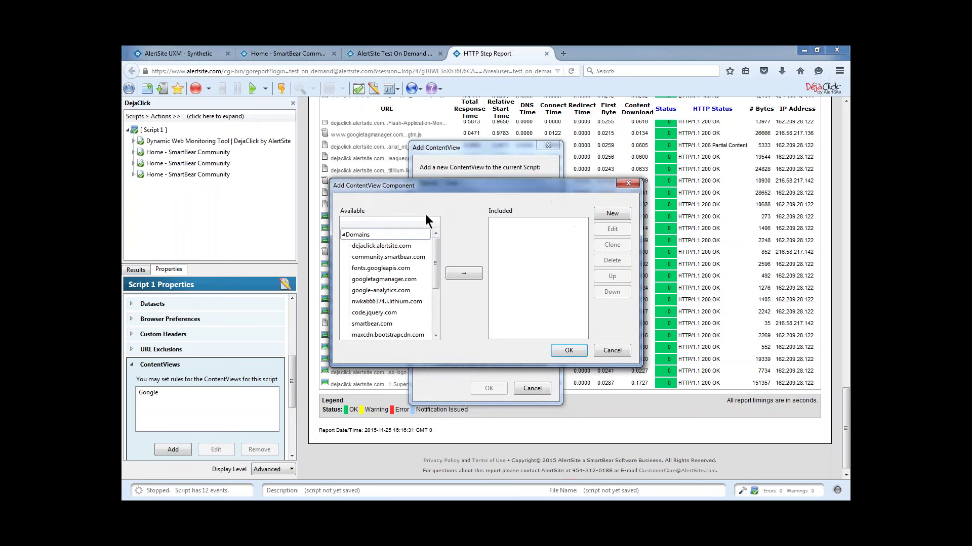
left_click(388, 256)
left_click(461, 273)
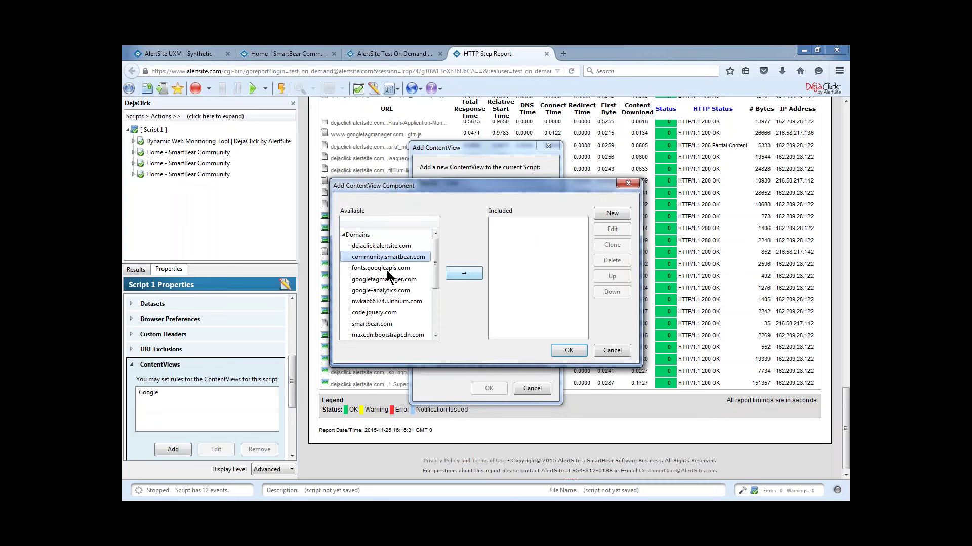
left_click(372, 312)
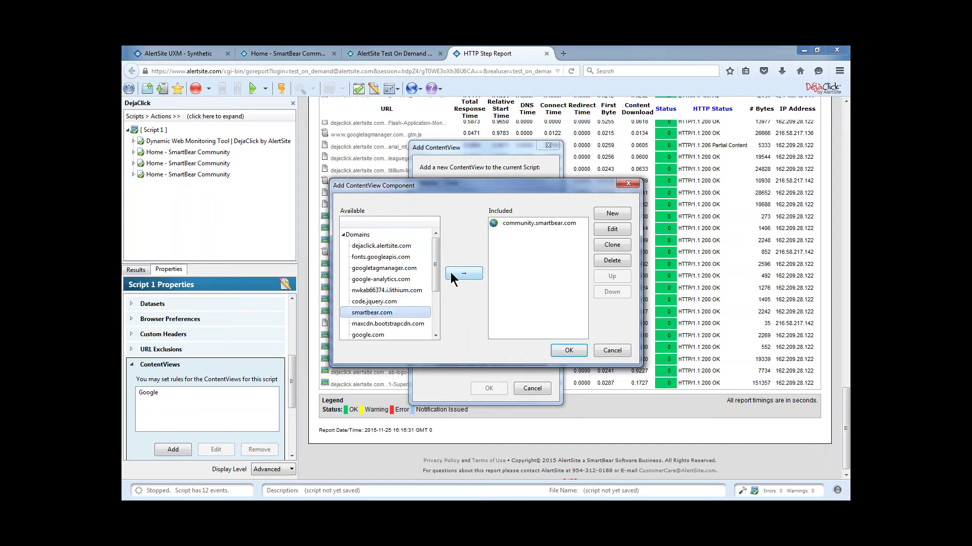
left_click(451, 272)
left_click(392, 246)
left_click(458, 273)
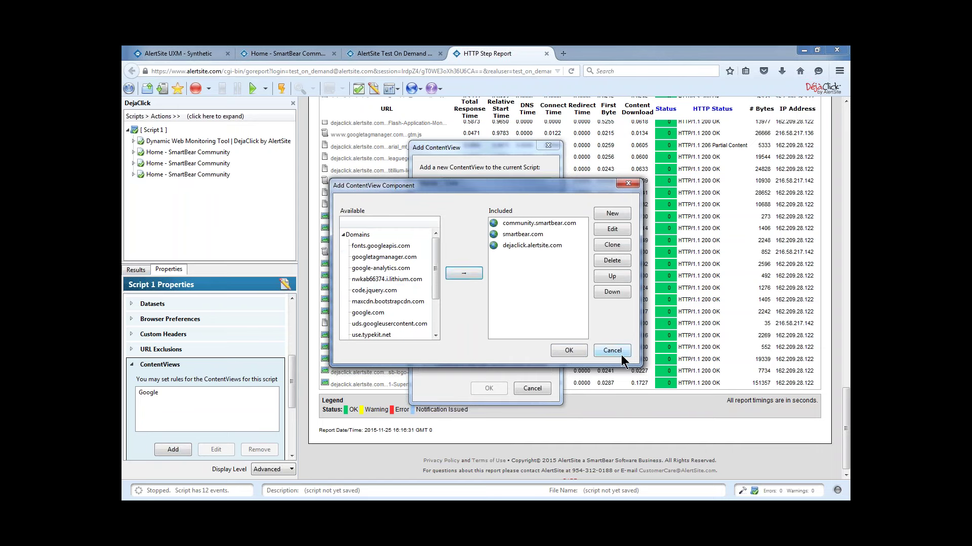
left_click(569, 350)
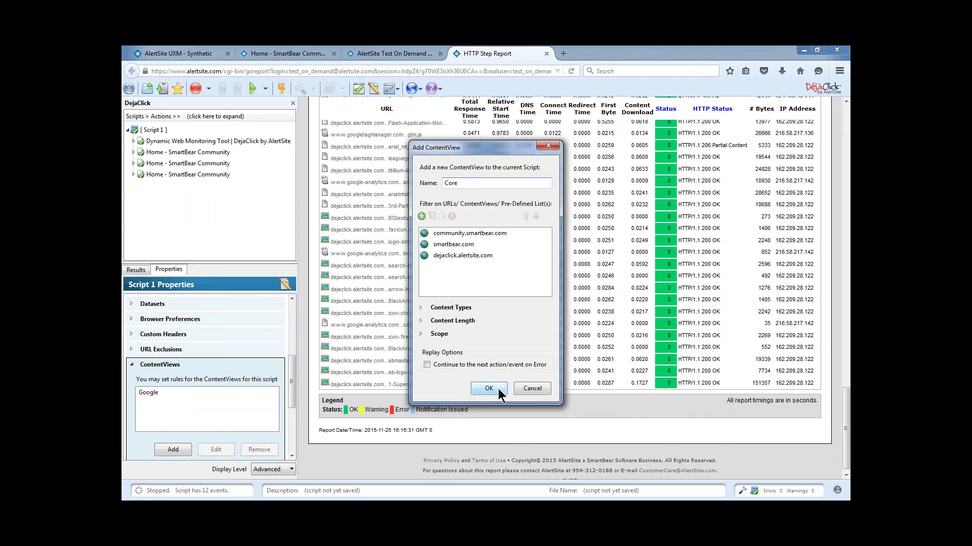
left_click(498, 390)
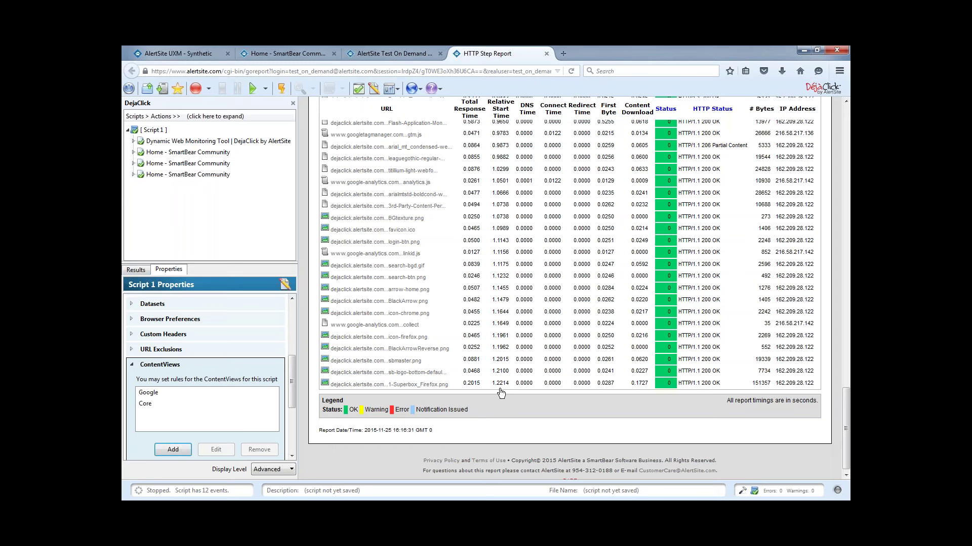
Close the DejaClick sidebar and the HTTP Step Report to return to the action detail report.
left_click(292, 103)
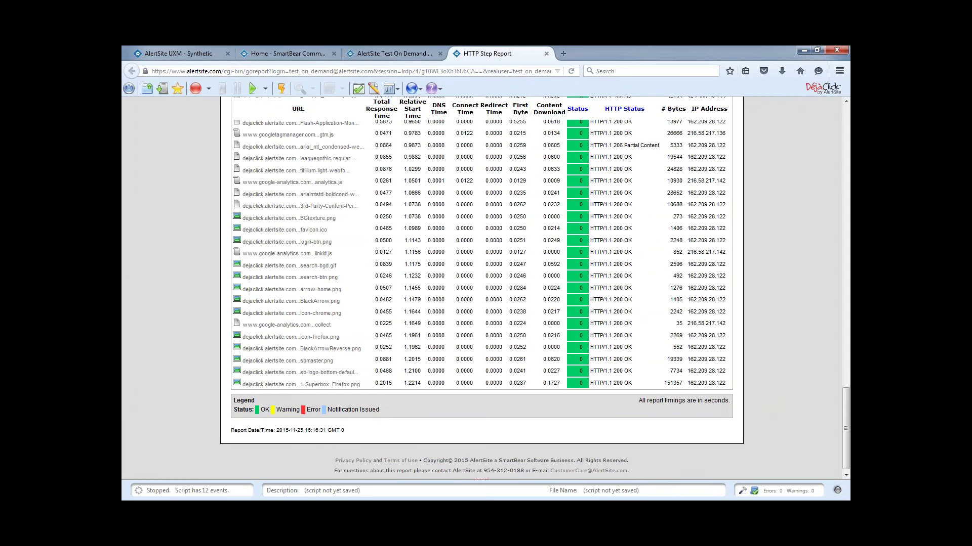
left_click(546, 54)
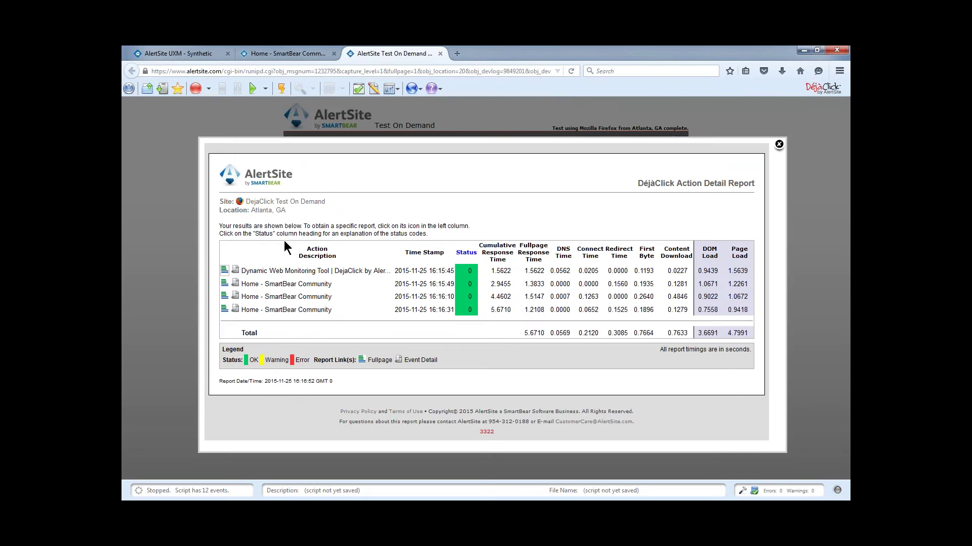
Drill down from the Dynamic Web Monitoring Tool action through its event and transaction details to the fullpage report.
left_click(235, 271)
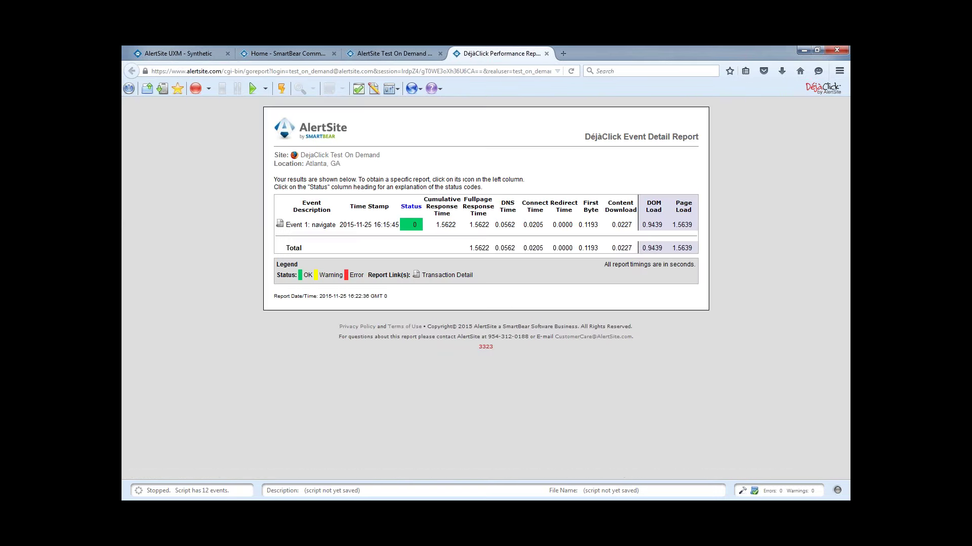
left_click(279, 226)
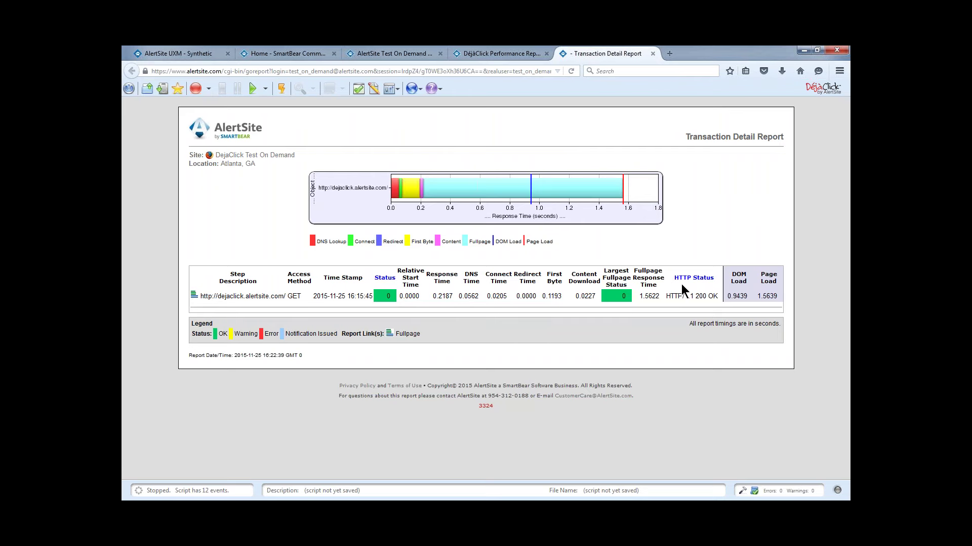
left_click(194, 295)
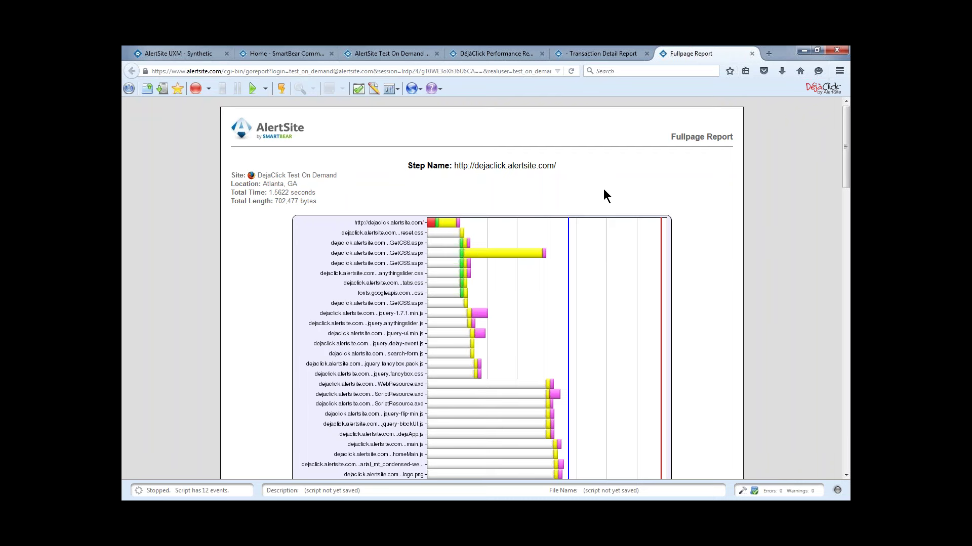
Close all the performance report pages and the SmartBear Community page to return to the AlertSite UXM dashboard.
left_click(754, 53)
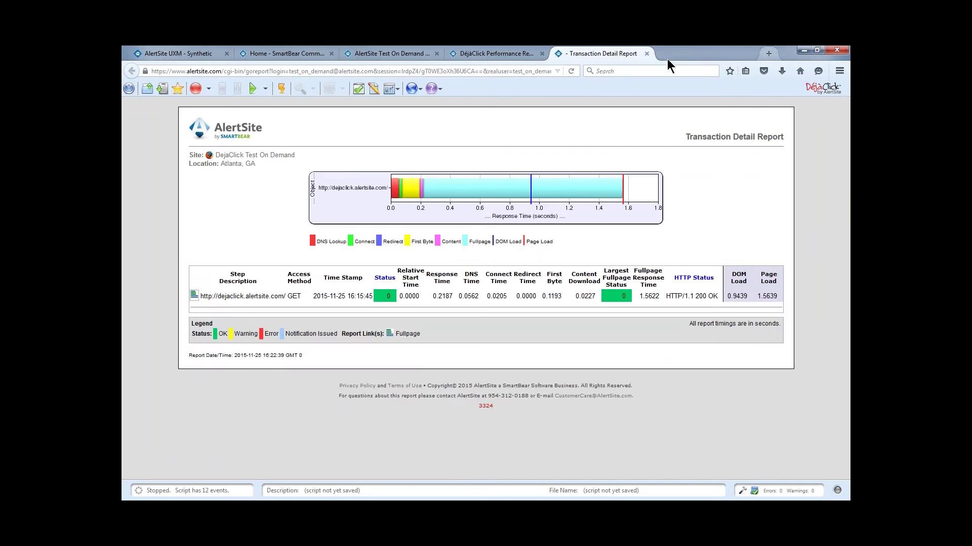
left_click(653, 53)
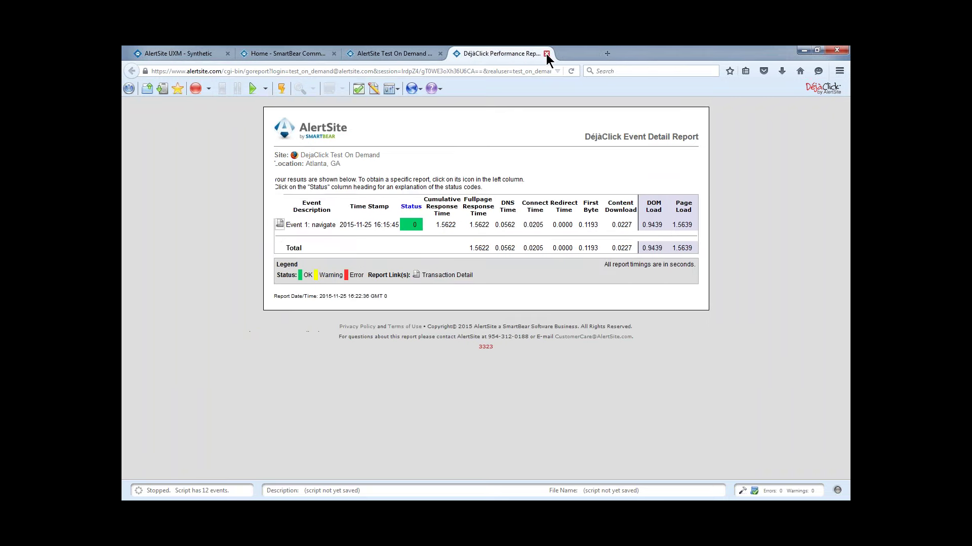
left_click(545, 54)
left_click(439, 53)
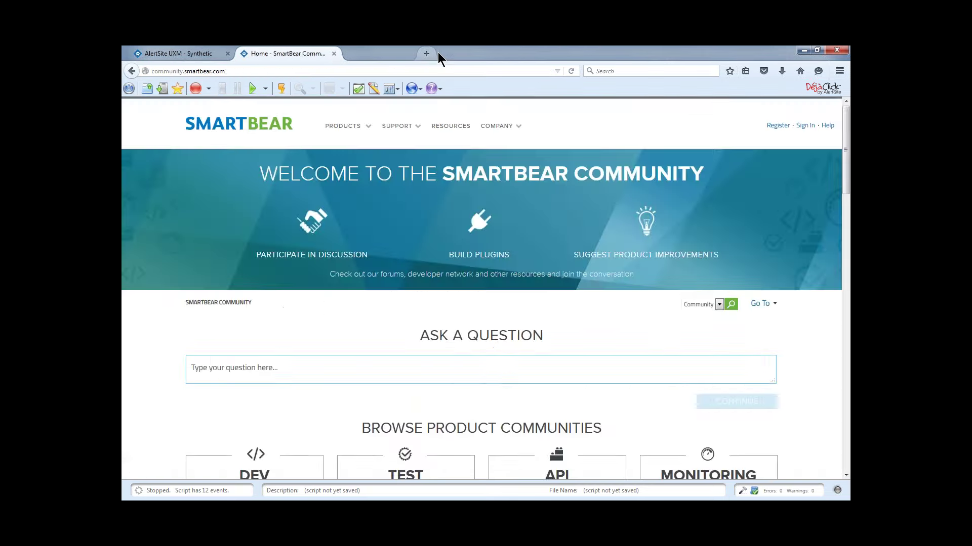
left_click(333, 54)
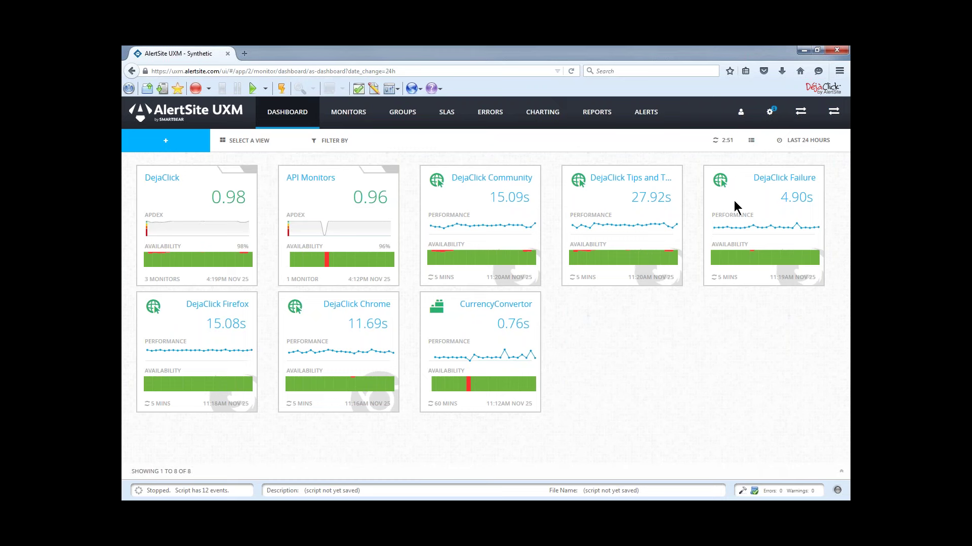
View the dashboard's monitors in the list layout, and switch back to the tile layout.
left_click(753, 146)
mouse_move(500, 228)
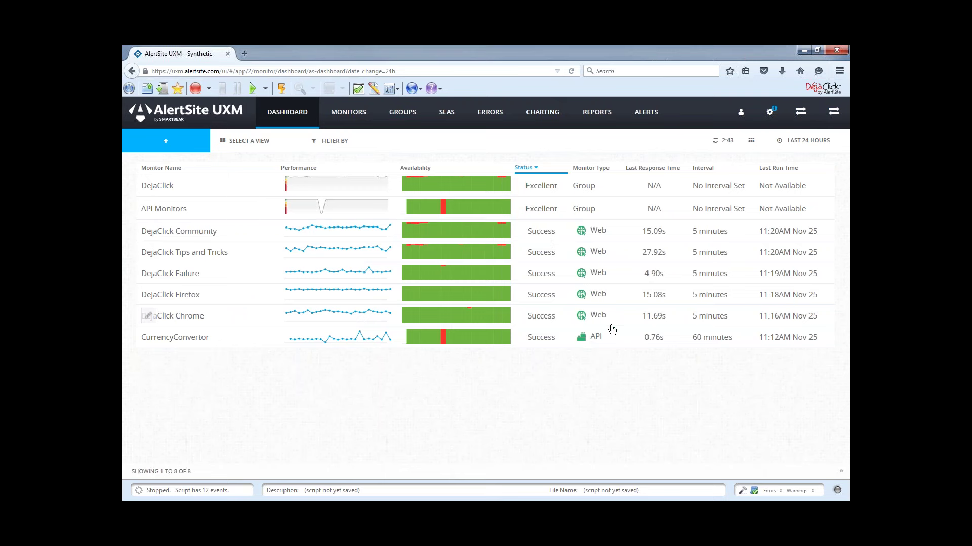
left_click(754, 146)
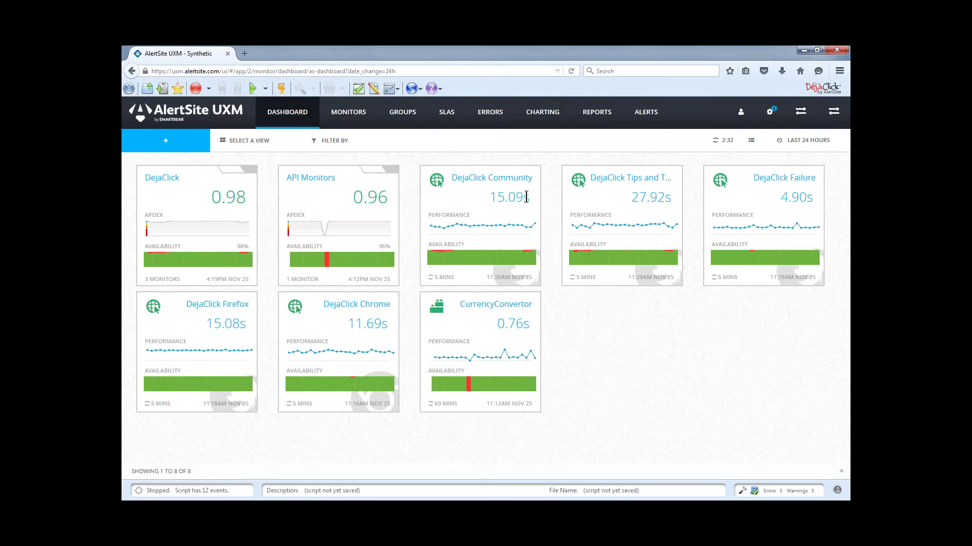
Examine the response time, performance, availability and last run shown on the DejaClick Community monitor tile.
double_click(493, 197)
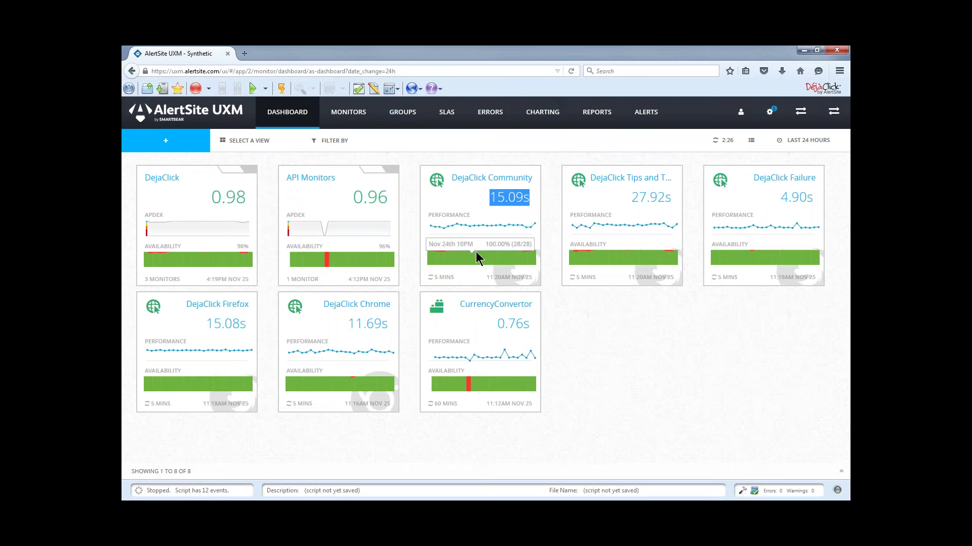
left_click(814, 144)
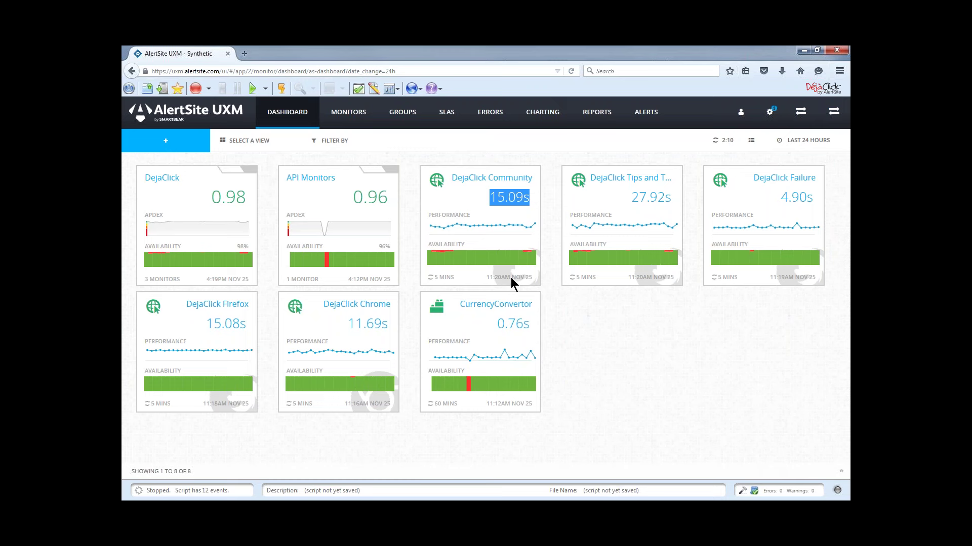
left_click(612, 356)
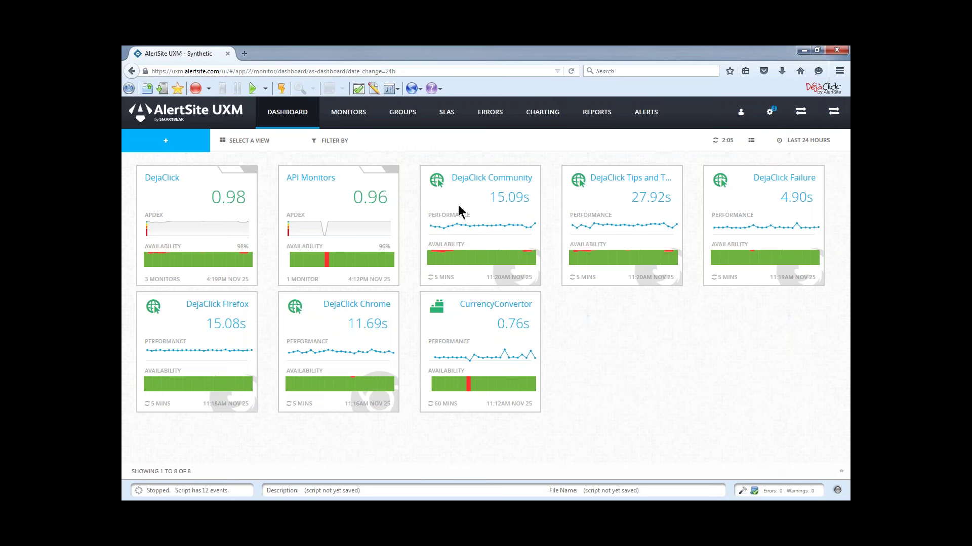
mouse_move(460, 211)
Open the Upload Recording dialog to review its transaction settings and preferences, and dismiss it without uploading.
left_click(418, 91)
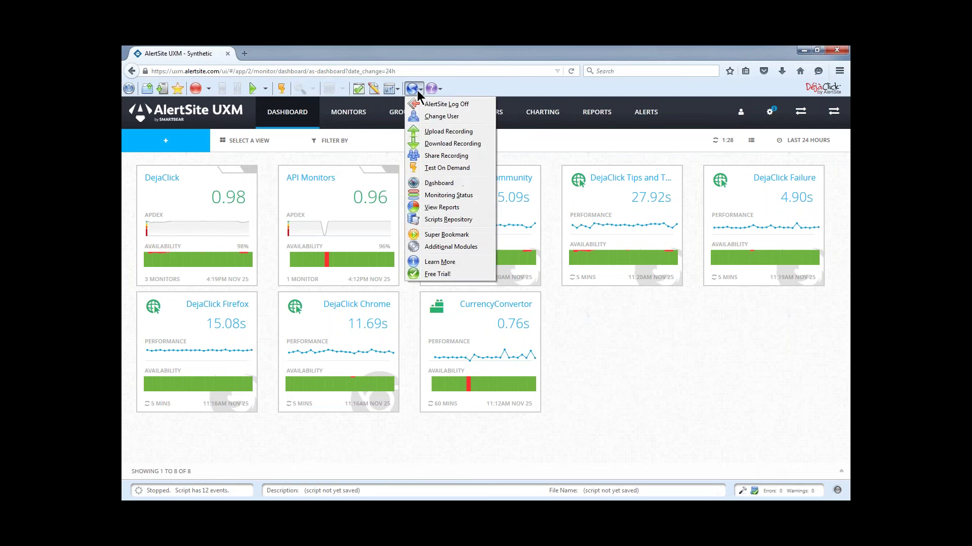
left_click(448, 131)
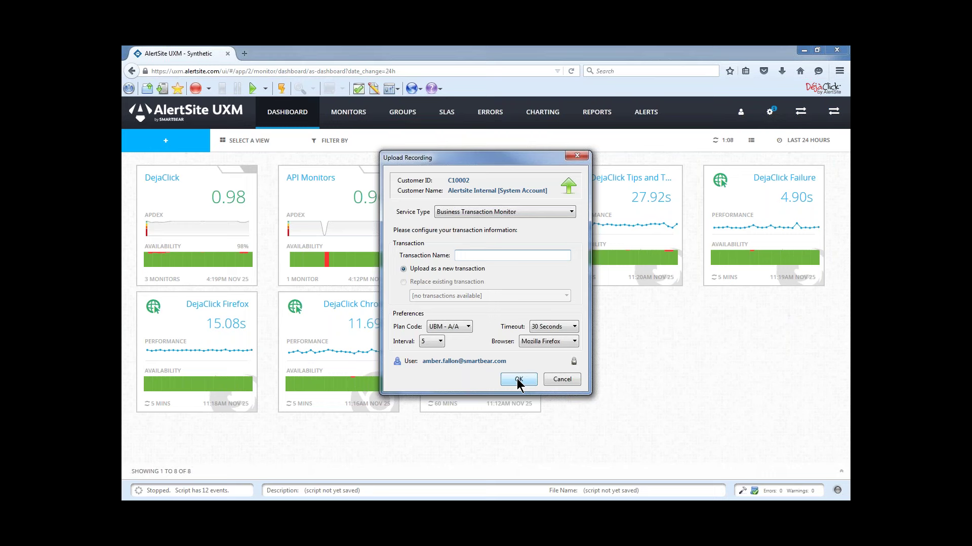
left_click(563, 383)
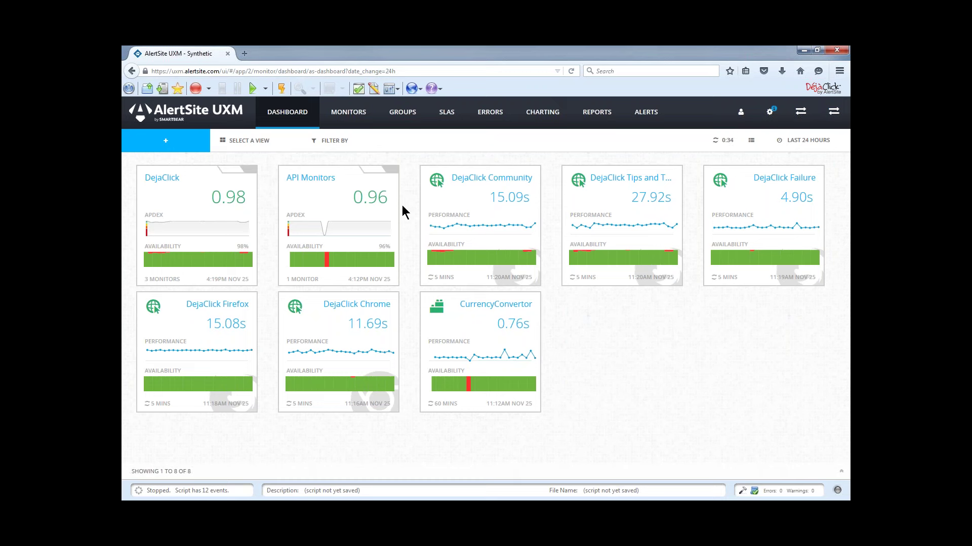
Review the dashboard's filter options, including the Bad status, and expand the groups available for selecting a view.
left_click(335, 145)
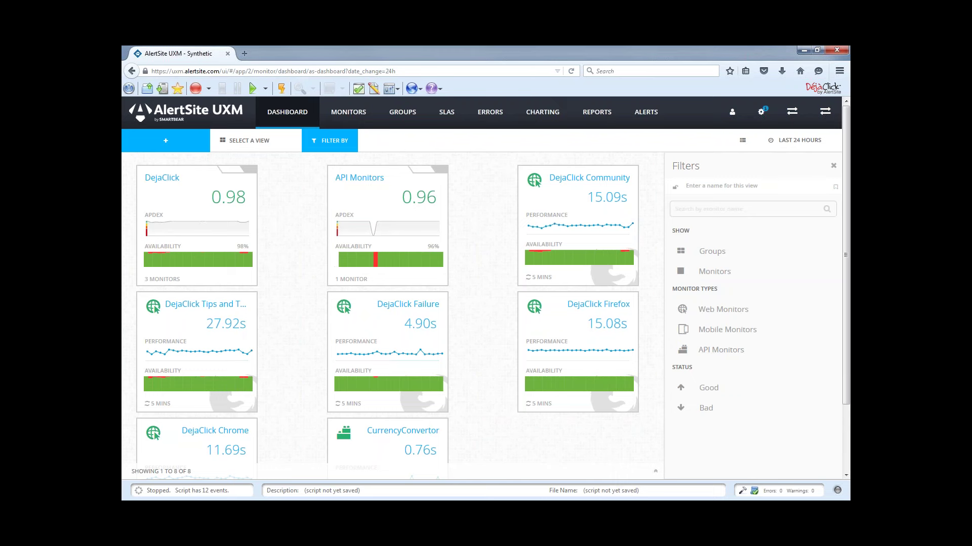
left_click(709, 408)
left_click(833, 165)
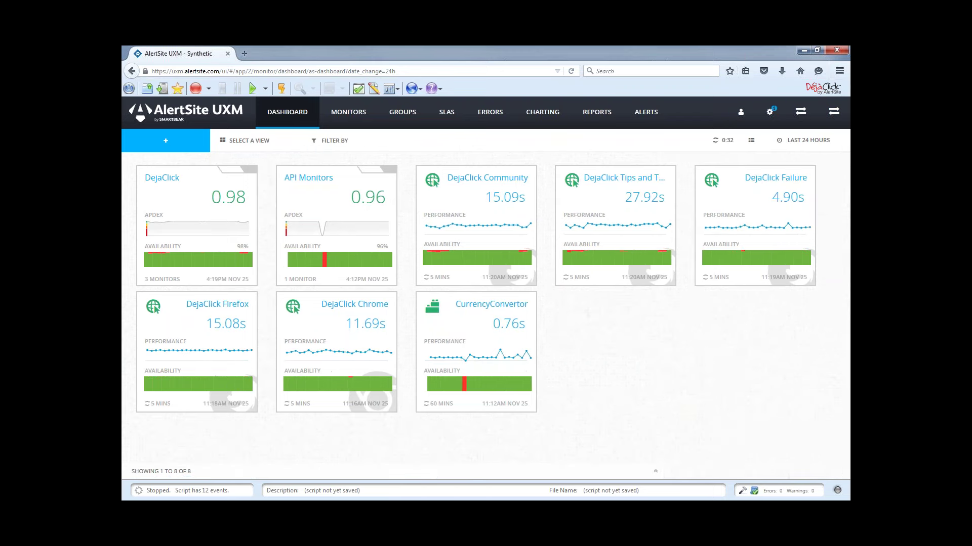
left_click(248, 144)
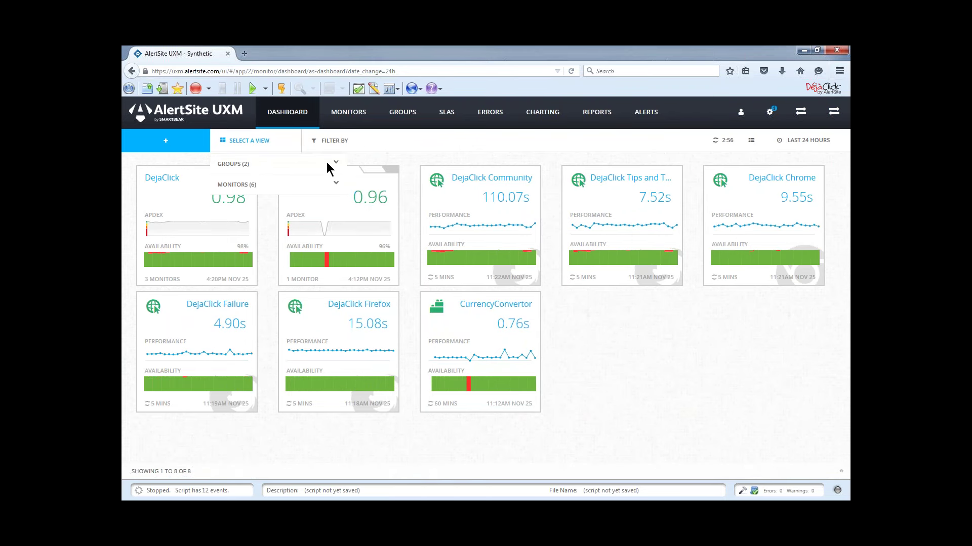
left_click(329, 164)
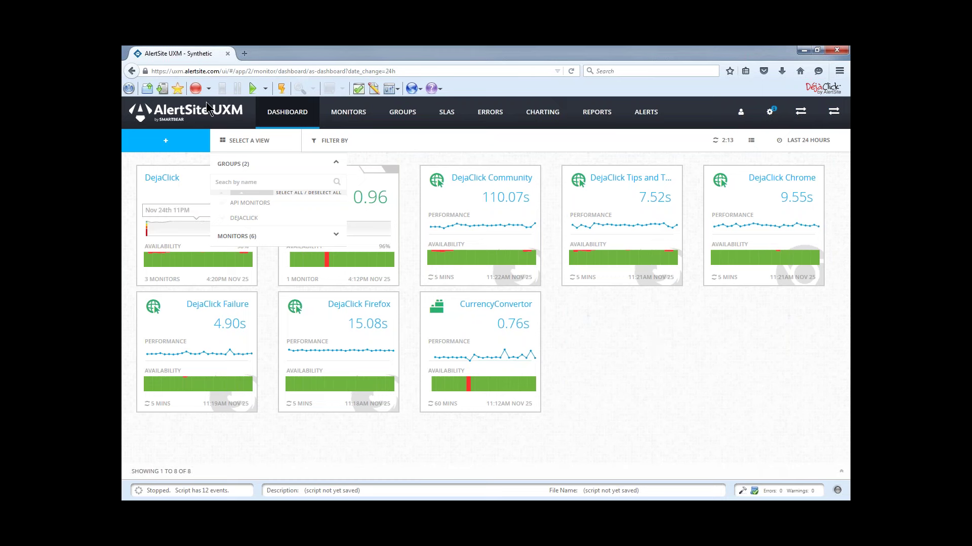
Show all monitor types available for a new monitor, view the API monitor options, and return to the creation overview.
left_click(169, 151)
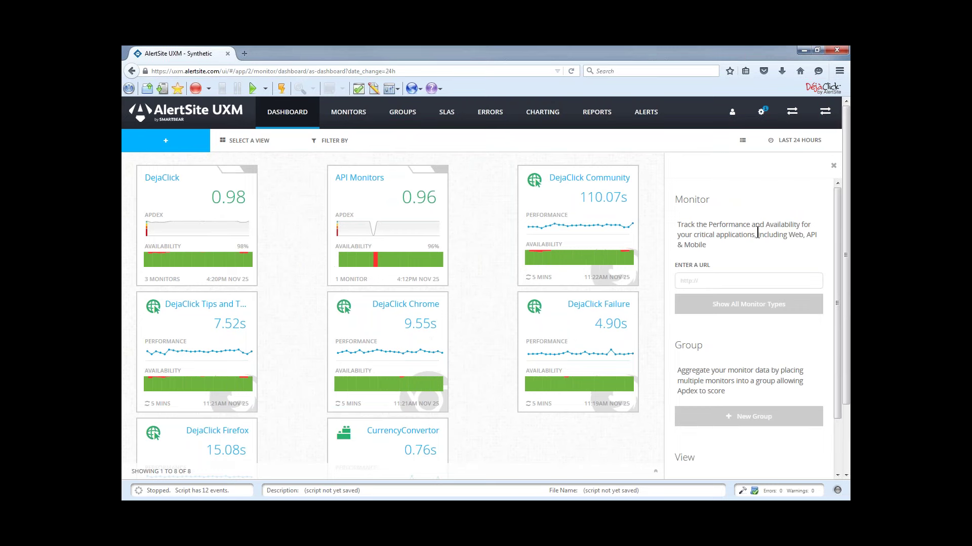
left_click(739, 304)
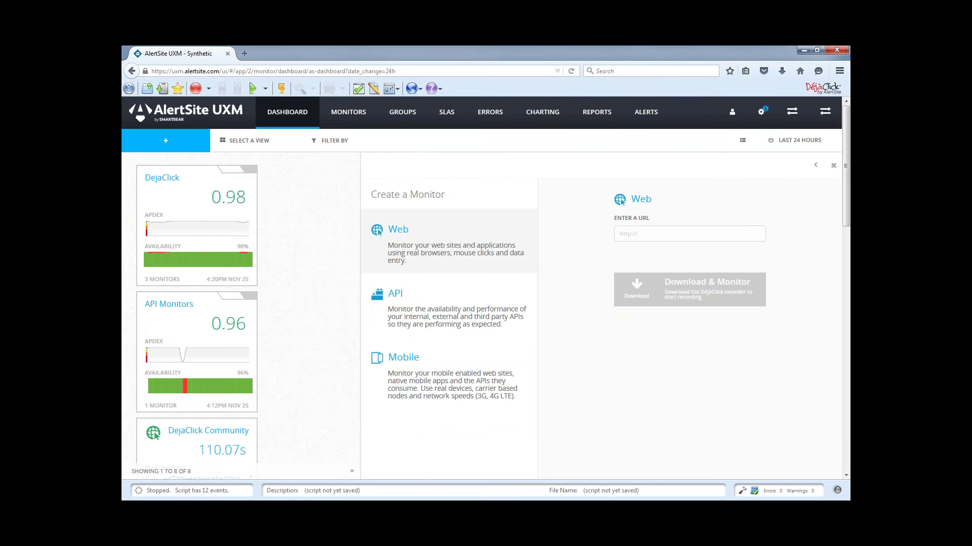
left_click(438, 295)
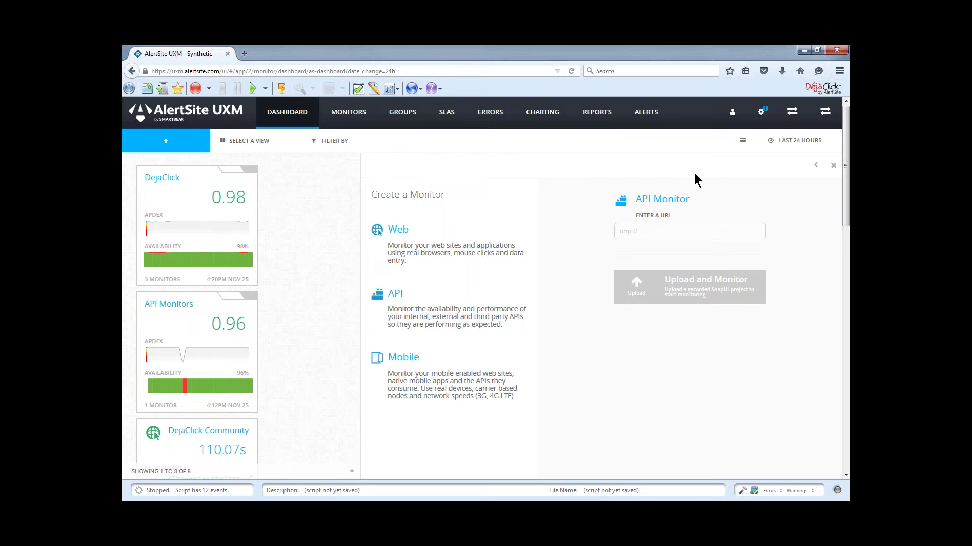
left_click(815, 165)
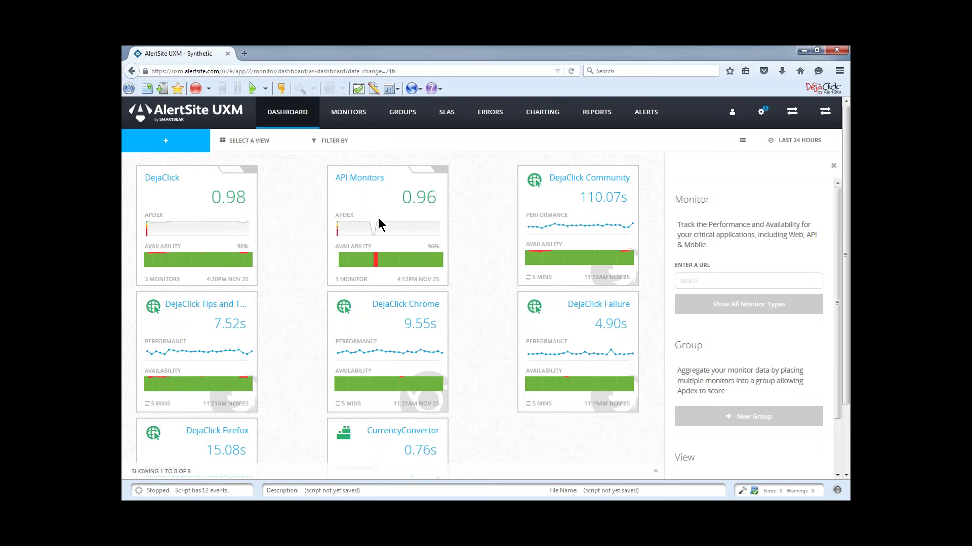
Open the DejaClick group's details and examine its Apdex trend, location map and list of location scores.
mouse_move(203, 184)
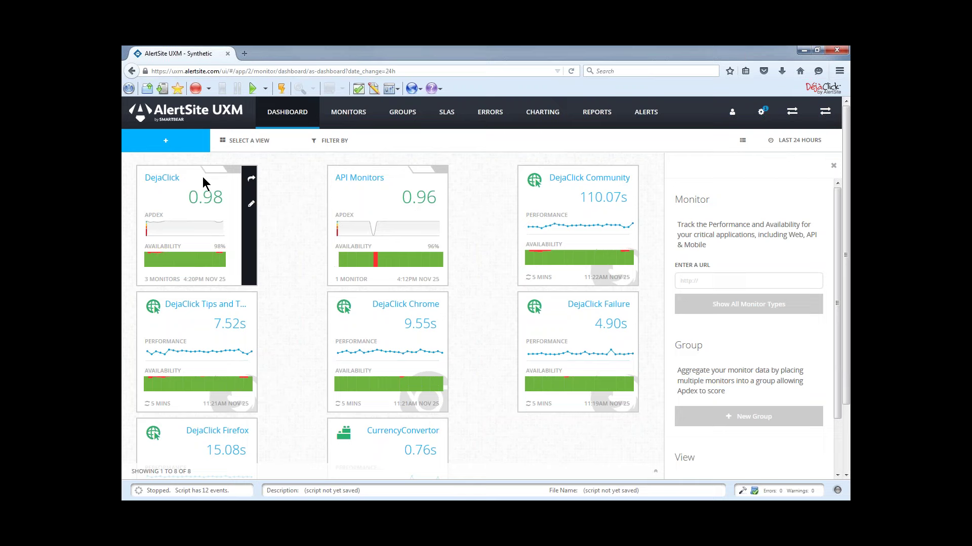
left_click(249, 181)
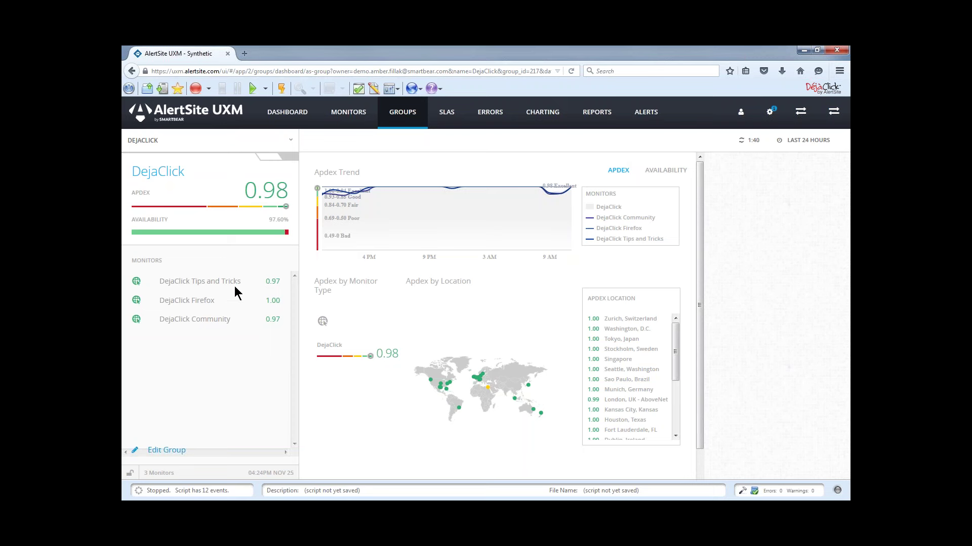
mouse_move(358, 199)
mouse_move(489, 390)
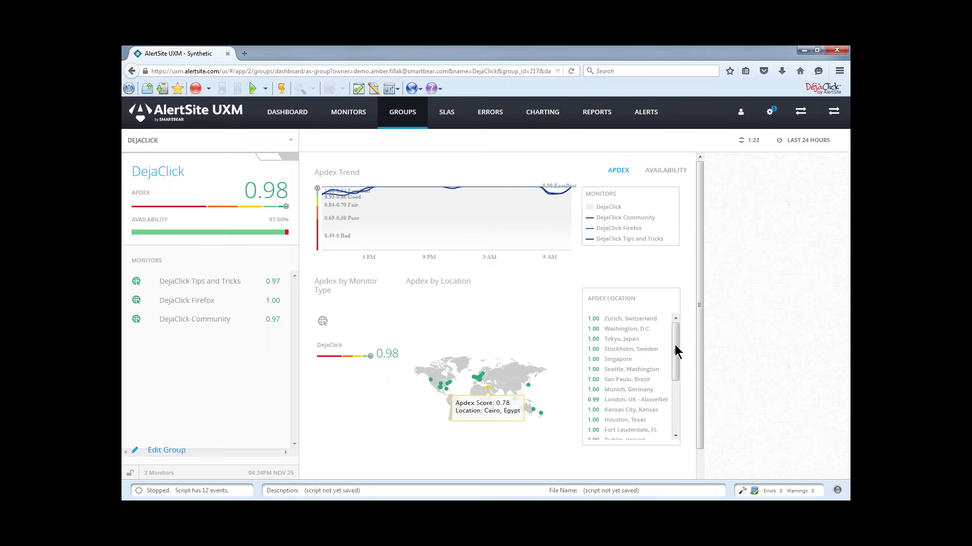
scroll(676, 328, "down", 1)
scroll(677, 379, "down", 5)
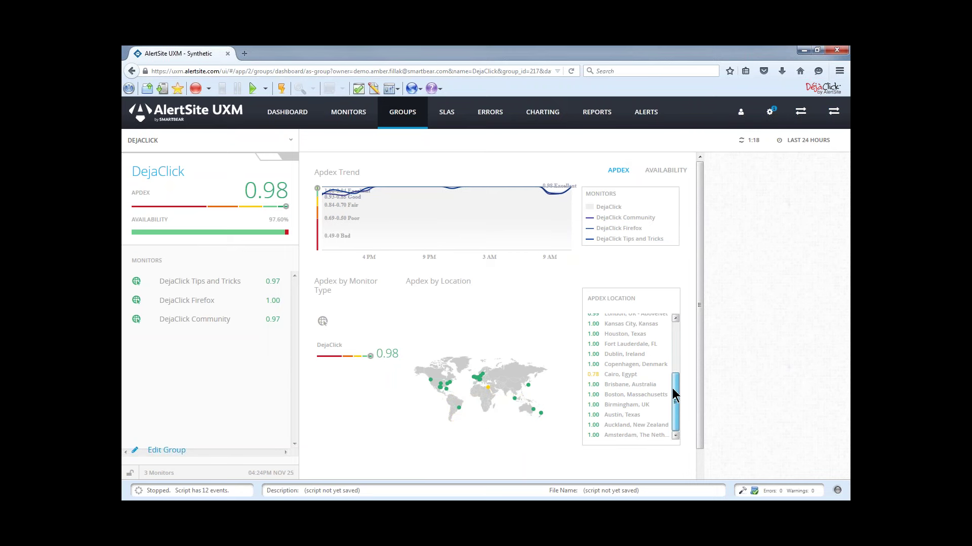
scroll(673, 400, "up", 1)
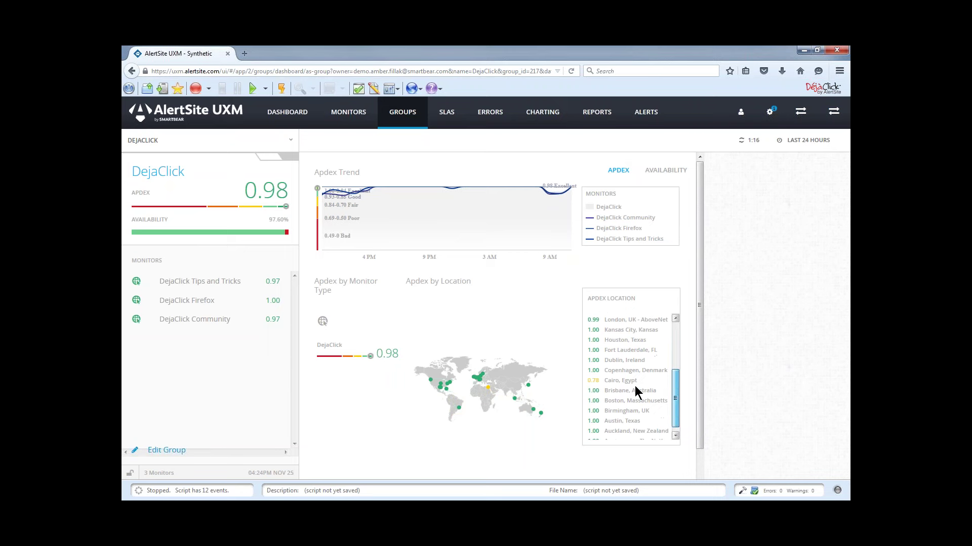
scroll(594, 387, "down", 1)
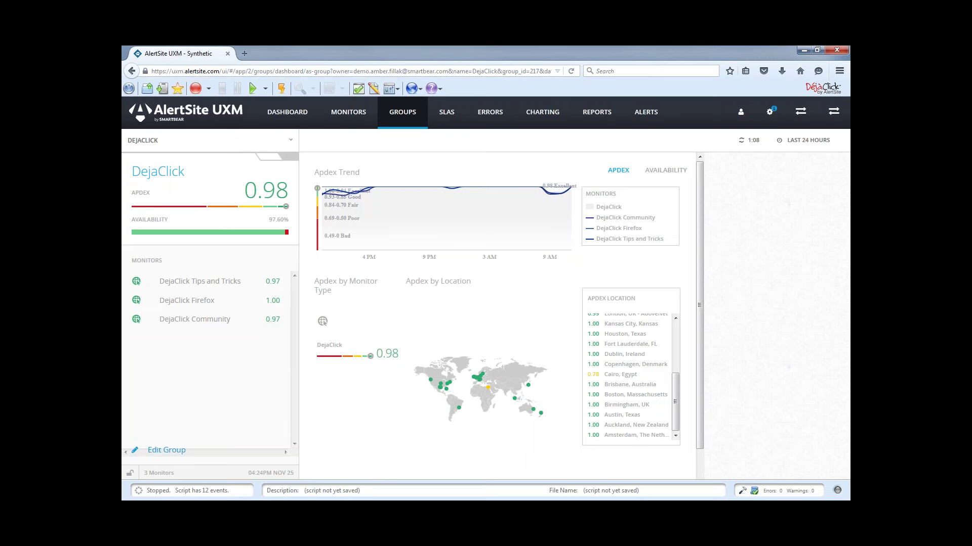
Return to the main dashboard and close the monitor, group and view creation pane.
left_click(297, 116)
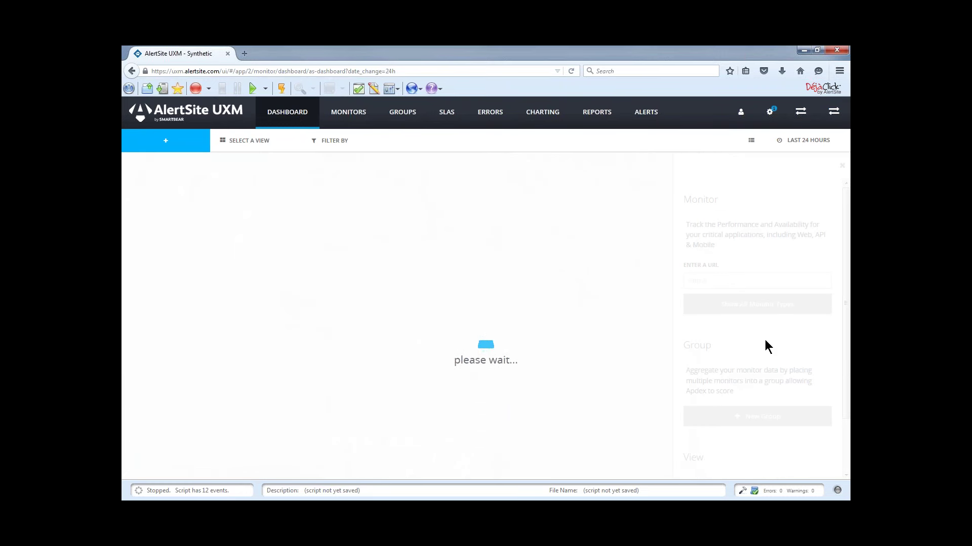
left_click(759, 357)
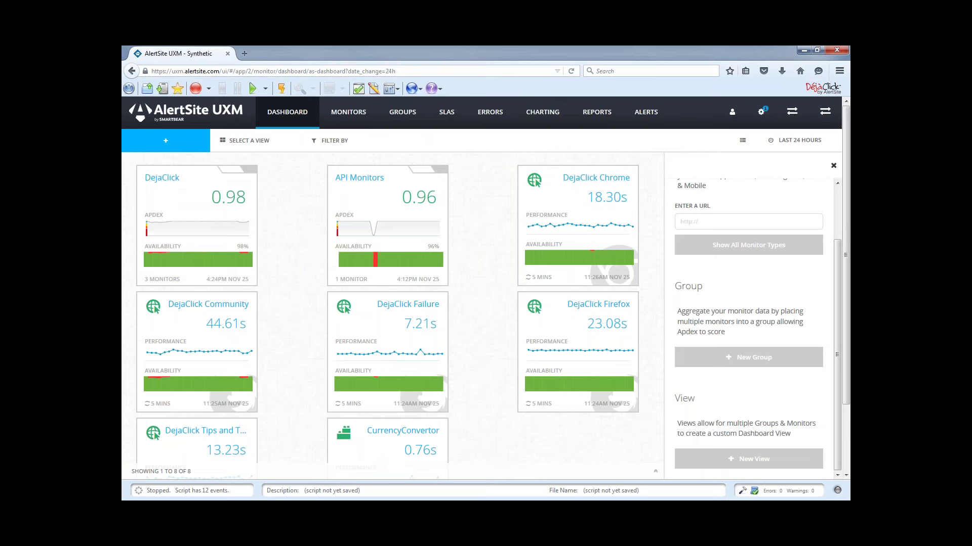
left_click(833, 166)
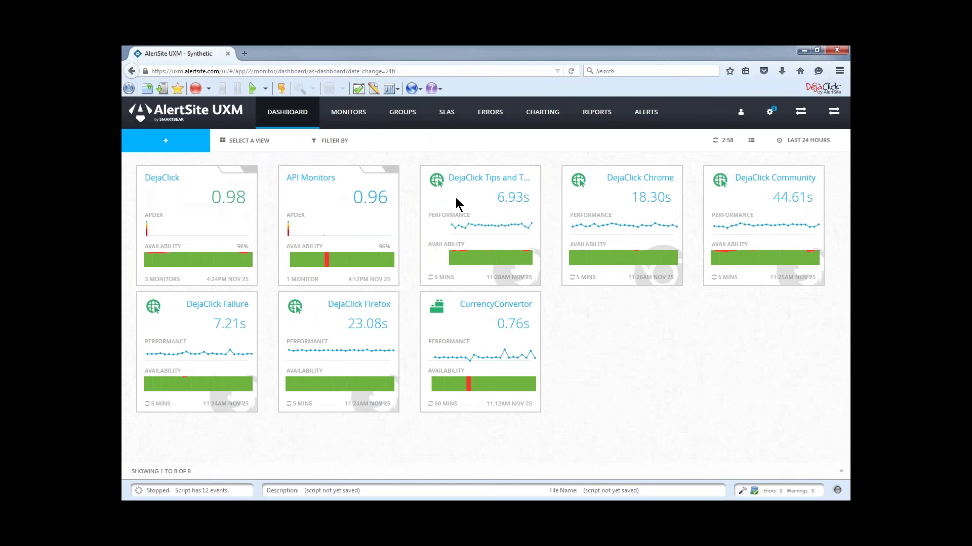
Open the configuration of the DejaClick Tips and Tricks monitor and review its monitoring mode and capture level options.
mouse_move(456, 199)
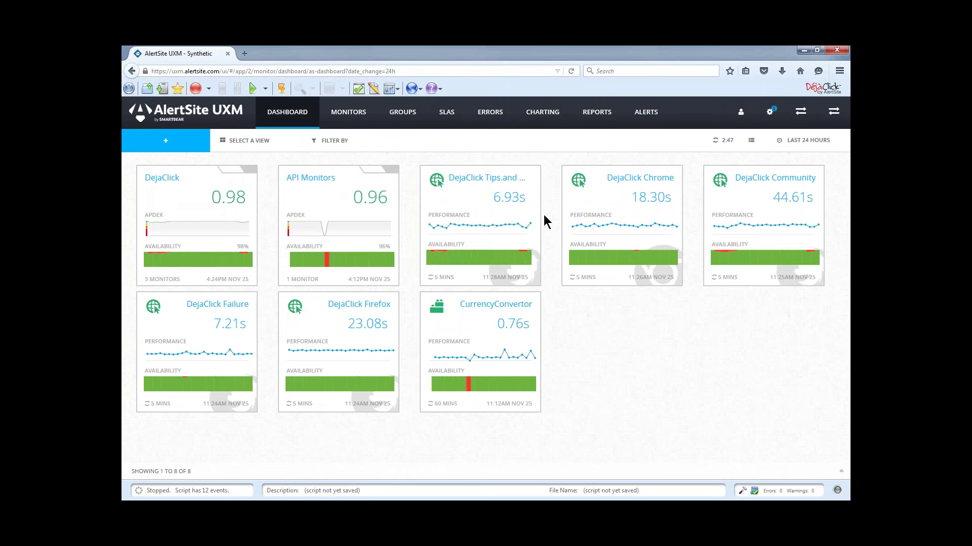
mouse_move(502, 207)
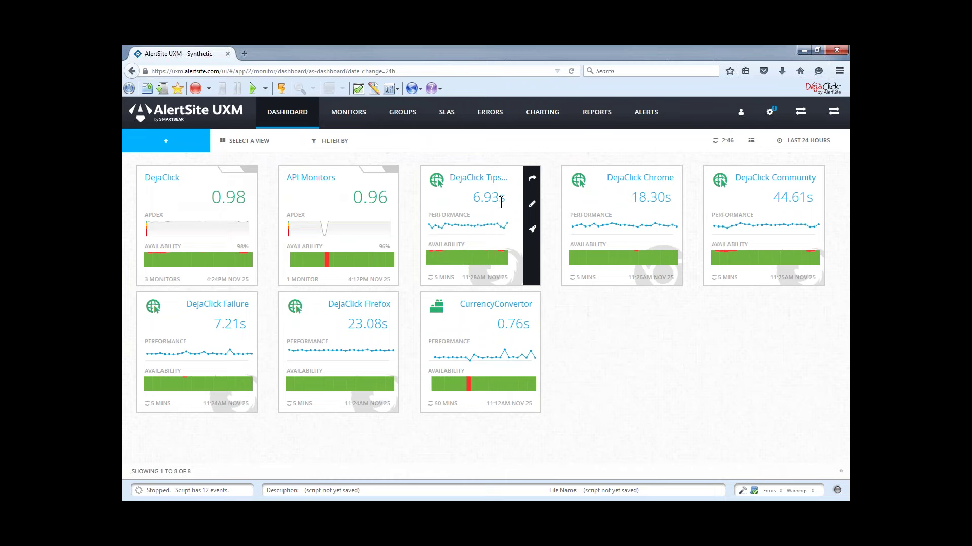
left_click(532, 205)
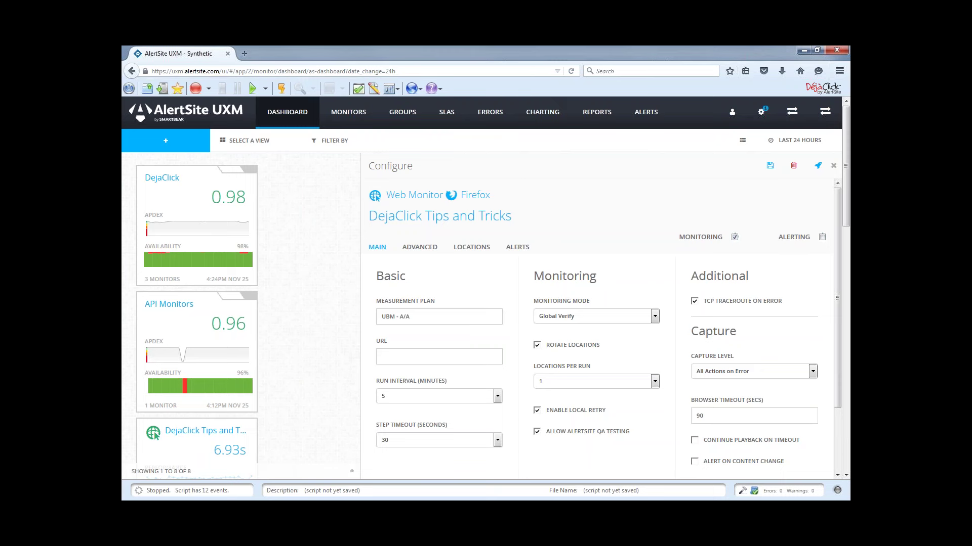
left_click(654, 316)
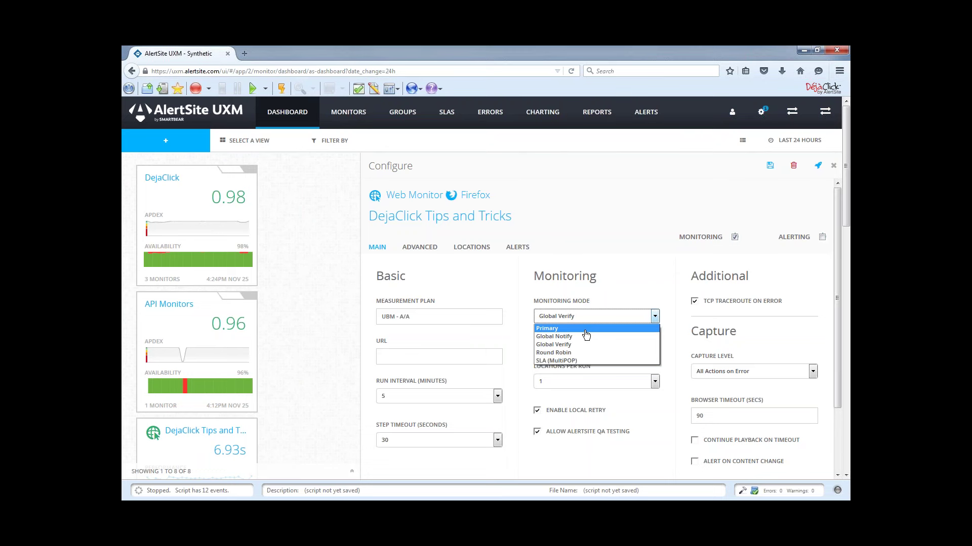
left_click(587, 247)
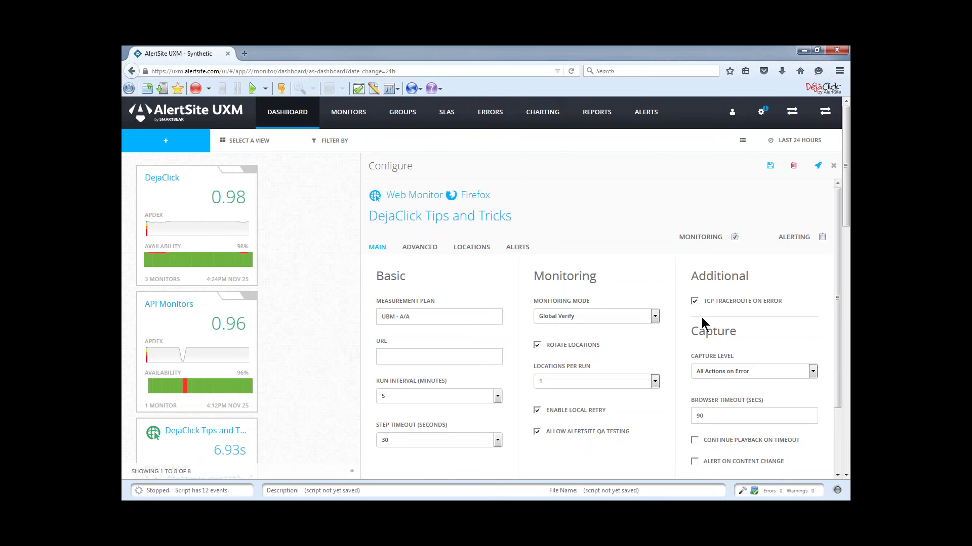
left_click(813, 371)
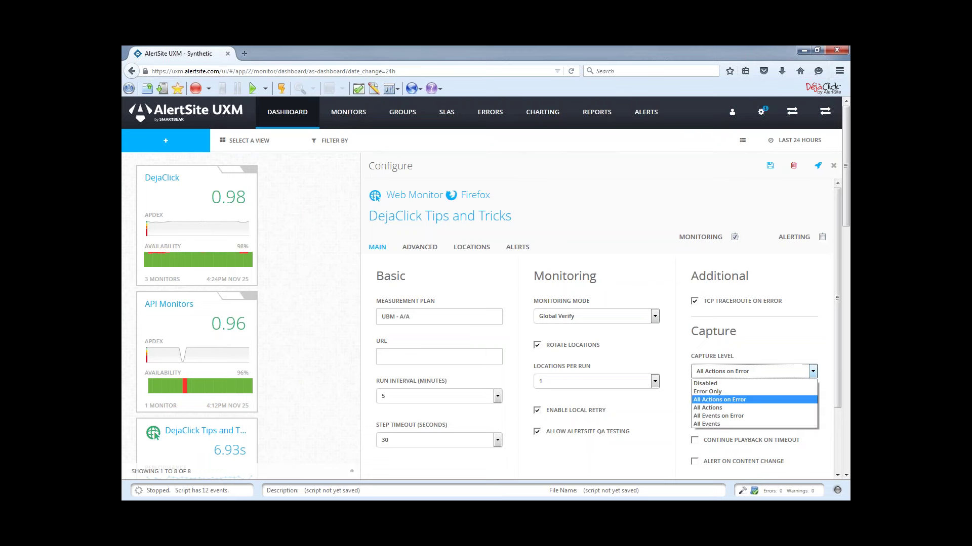
left_click(786, 324)
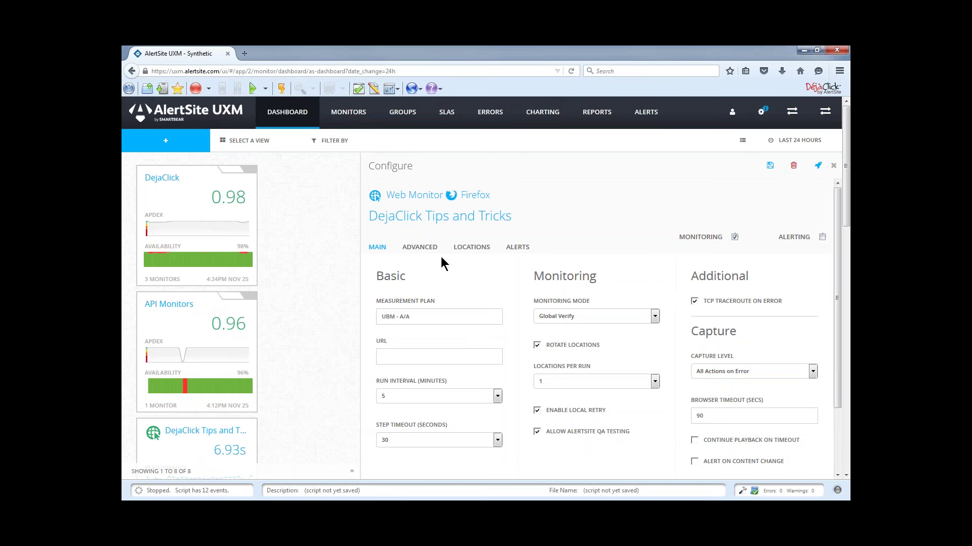
Review the monitor's advanced settings and look through its list of monitoring locations.
left_click(420, 248)
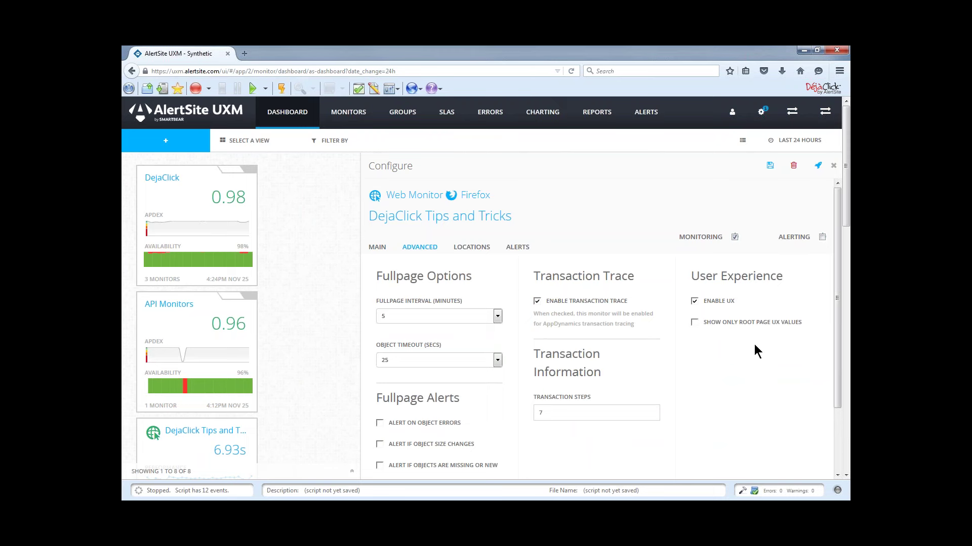
left_click(485, 251)
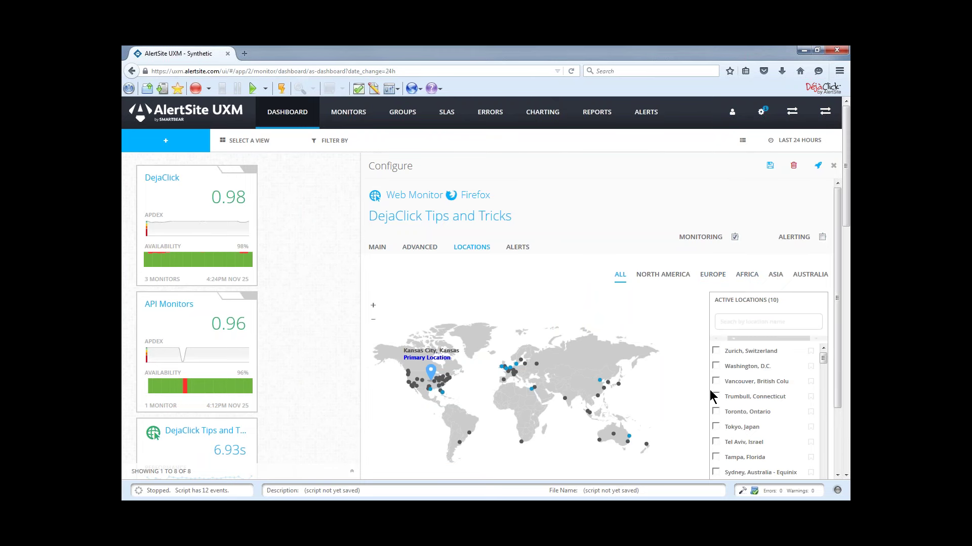
scroll(713, 395, "down", 3)
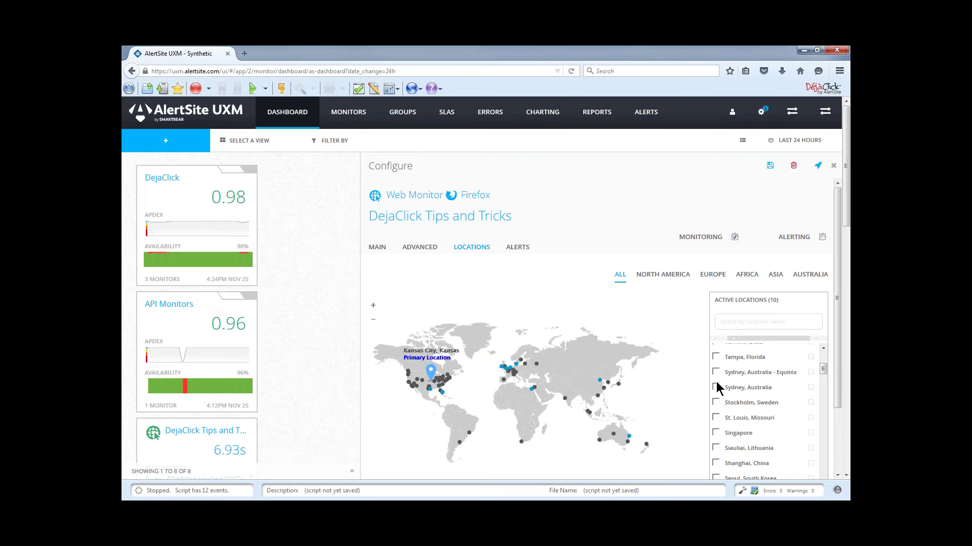
Enable performance alerts to review the response time averaging periods, view the step level alerts, and close the configuration without saving.
left_click(516, 255)
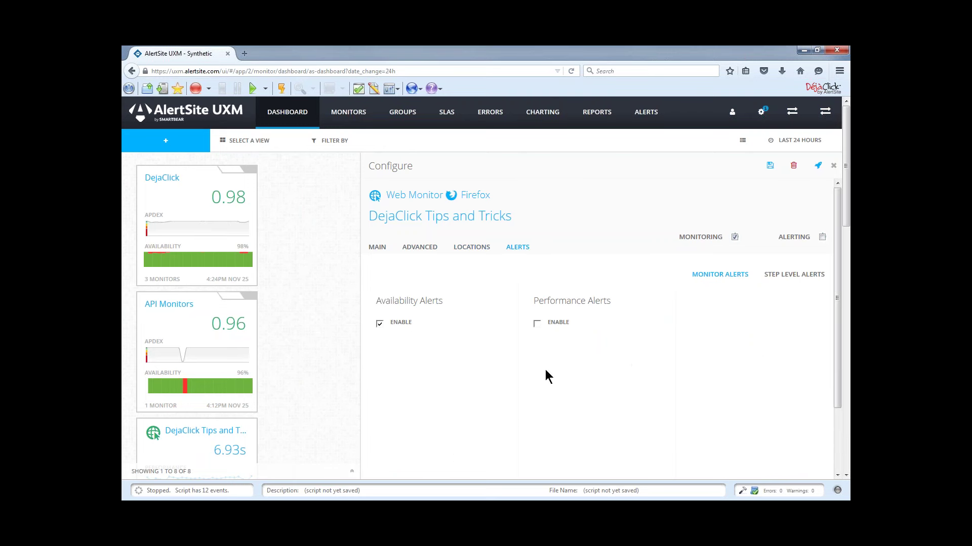
left_click(537, 324)
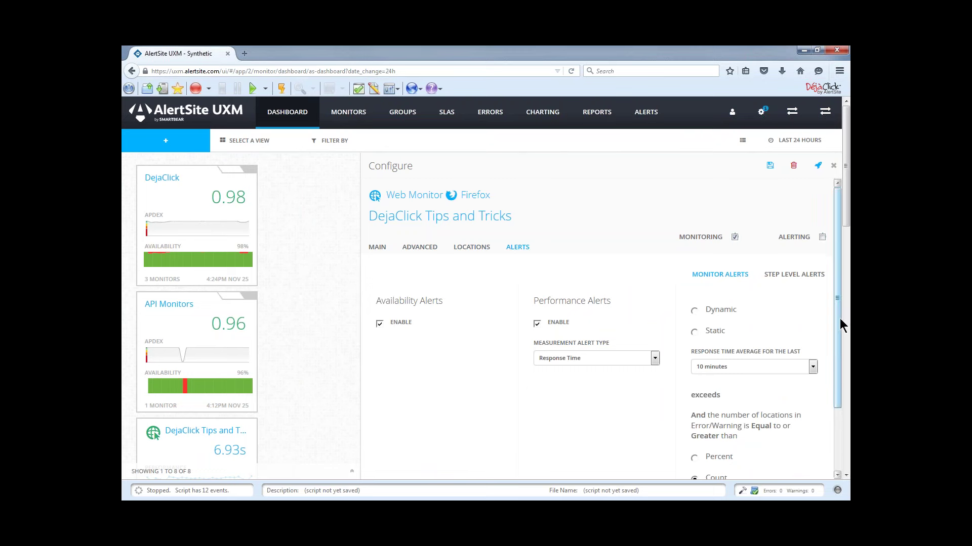
scroll(794, 362, "down", 2)
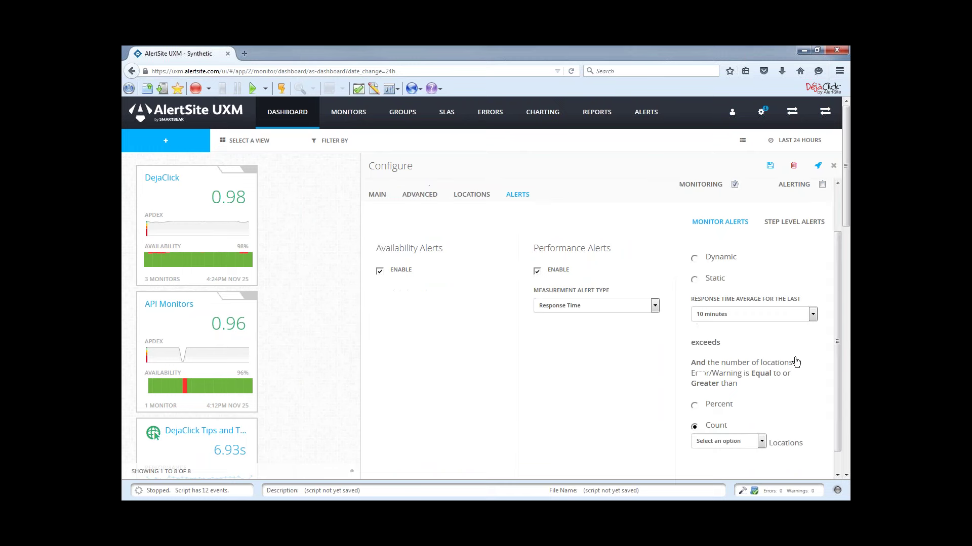
left_click(797, 318)
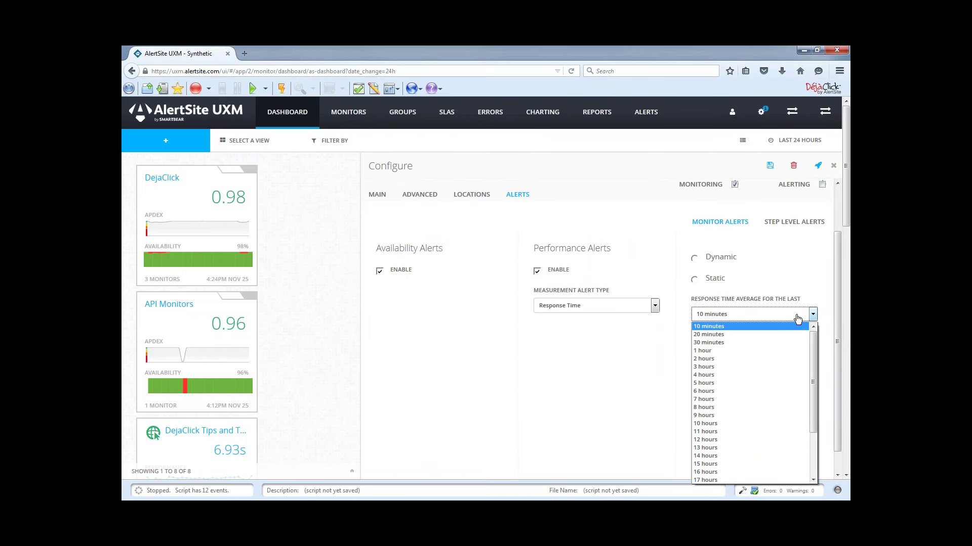
left_click(782, 223)
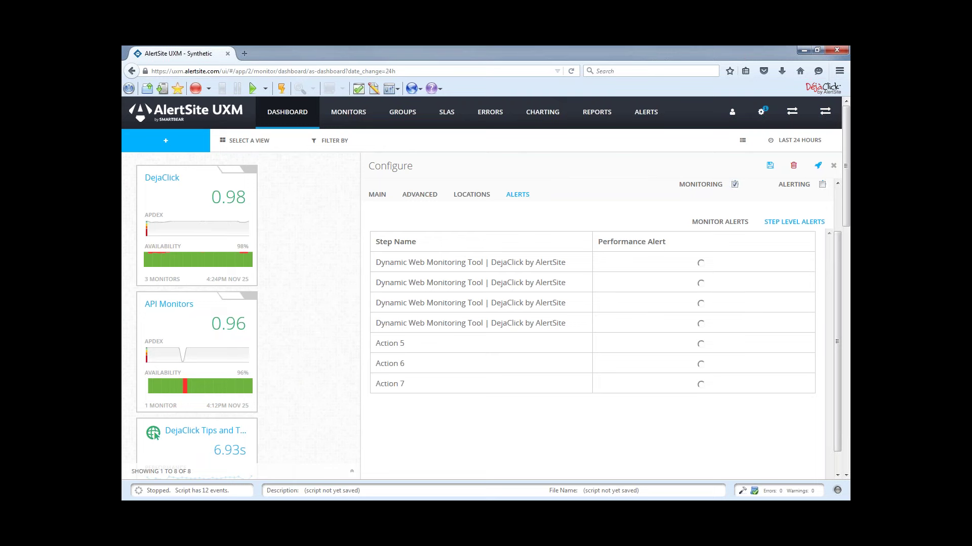
left_click(839, 169)
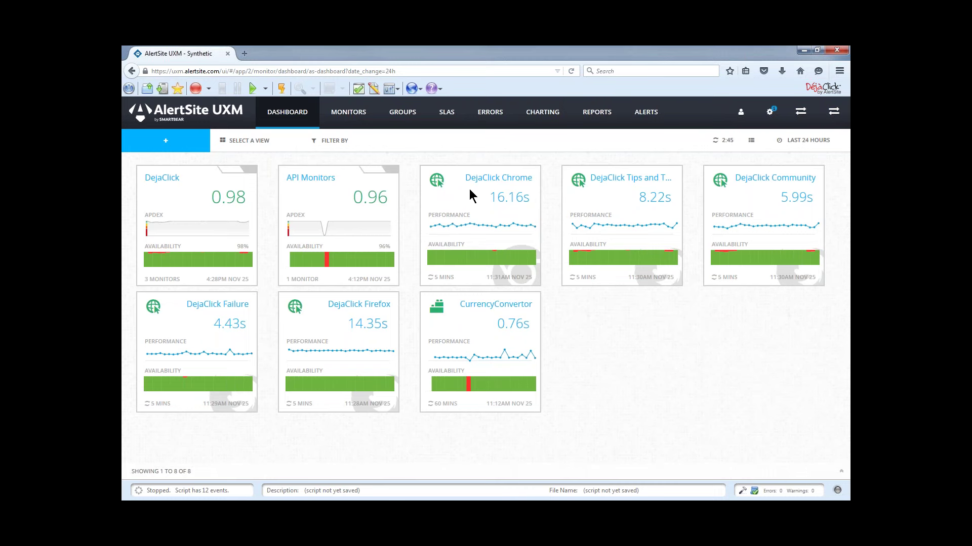
Open the DejaClick Chrome monitor's details and examine its general information, last status, last response time and last error.
mouse_move(459, 197)
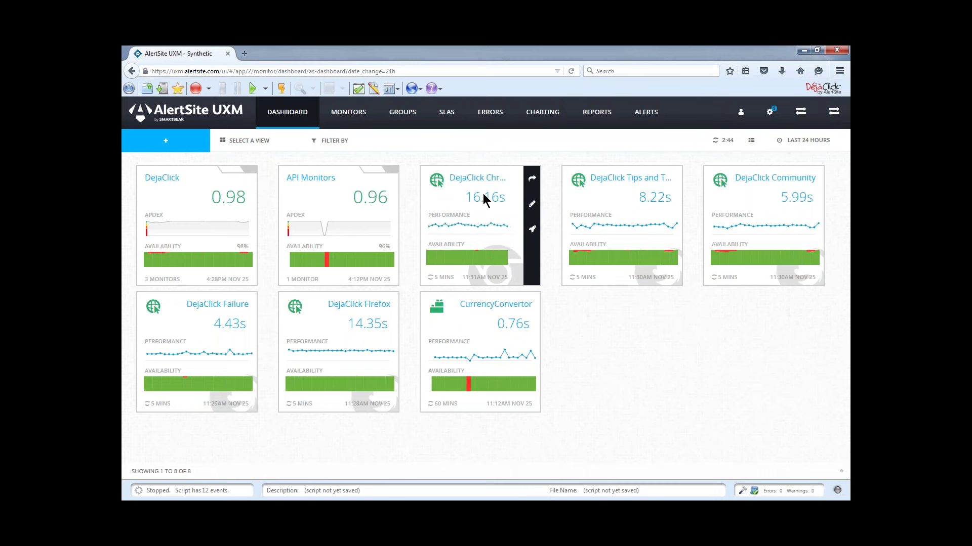
left_click(533, 183)
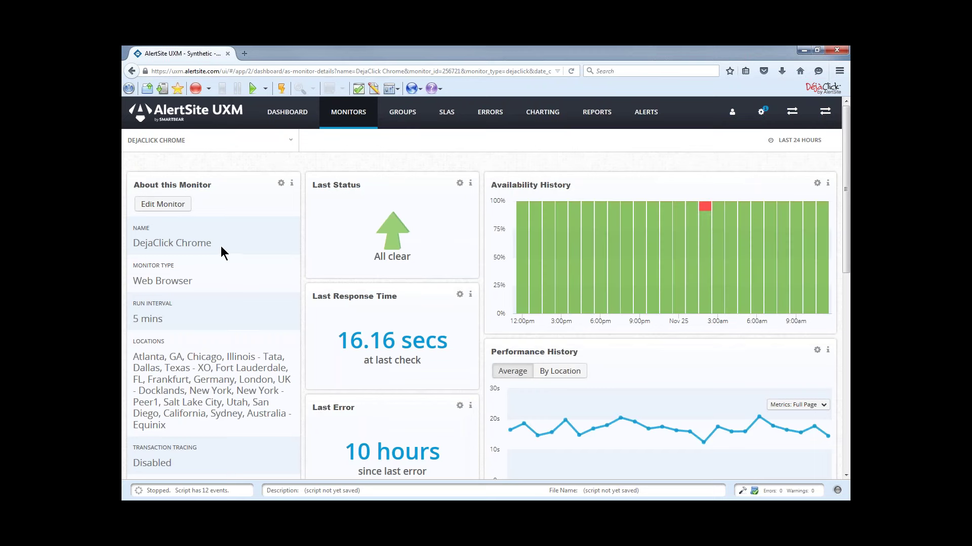
key("ctrl+a")
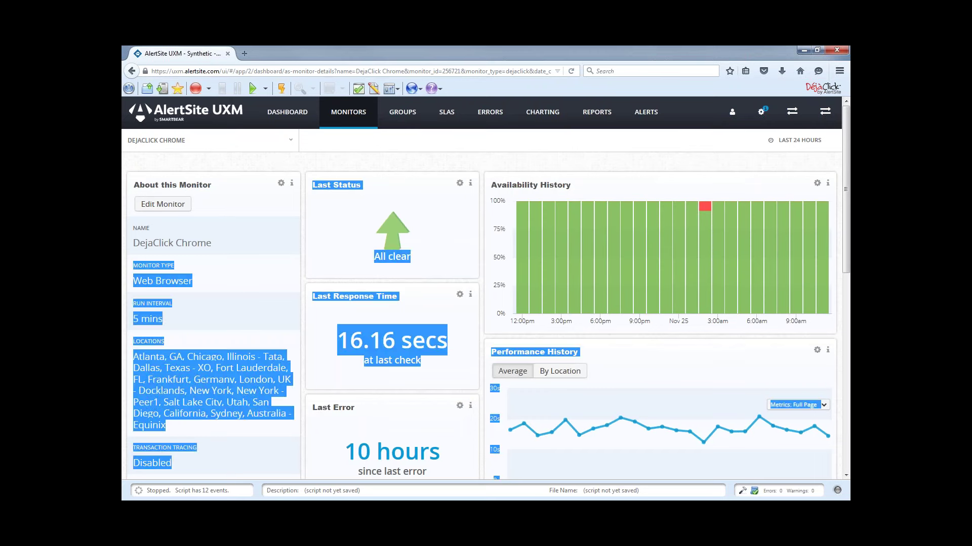
left_click(242, 279)
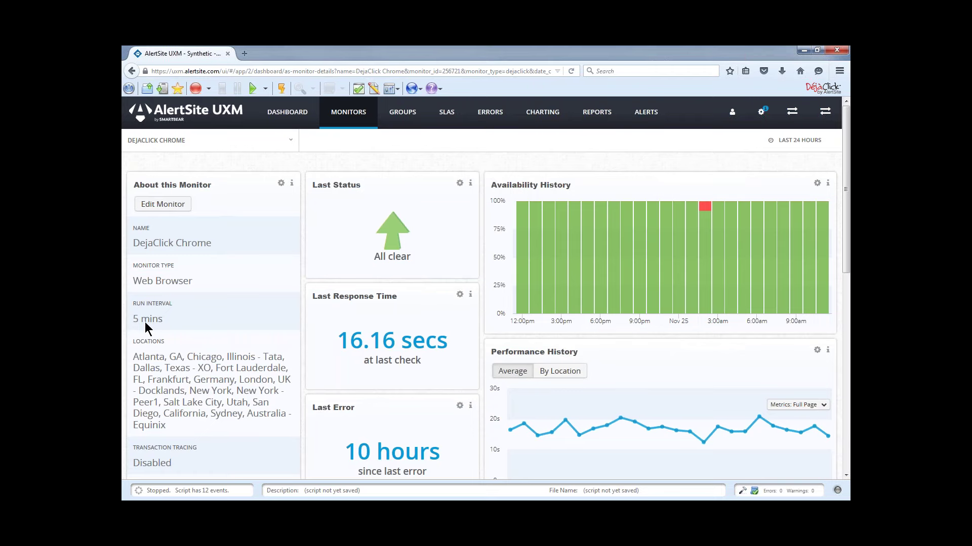
scroll(181, 408, "down", 2)
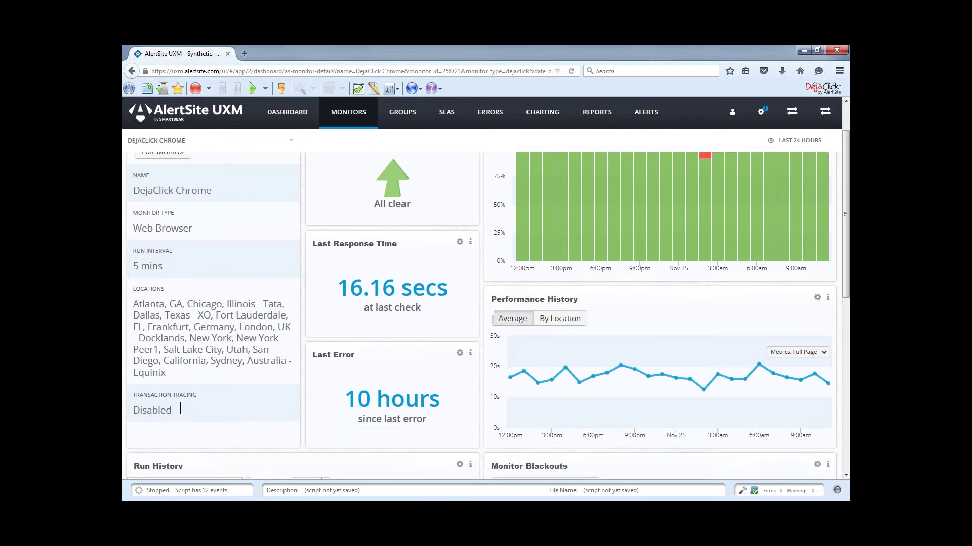
scroll(253, 334, "up", 2)
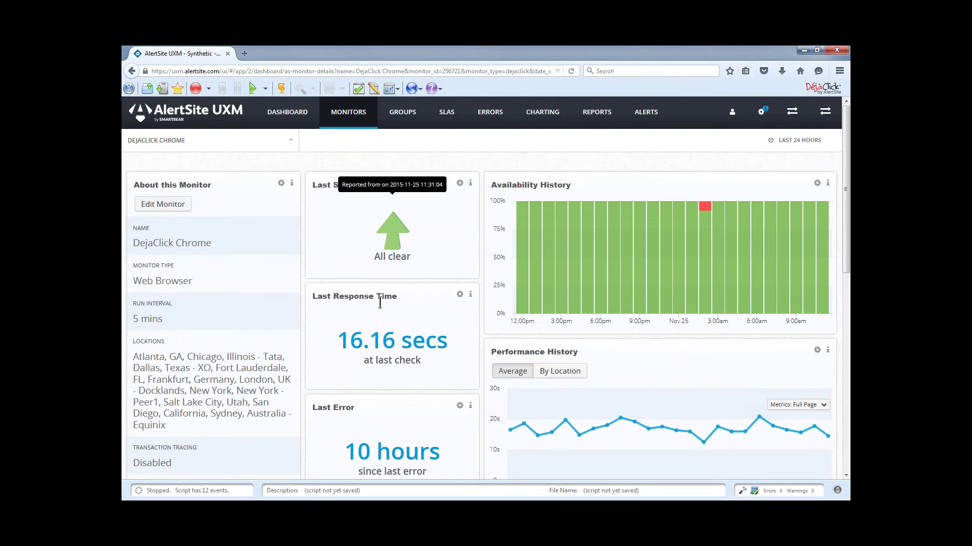
scroll(392, 342, "down", 1)
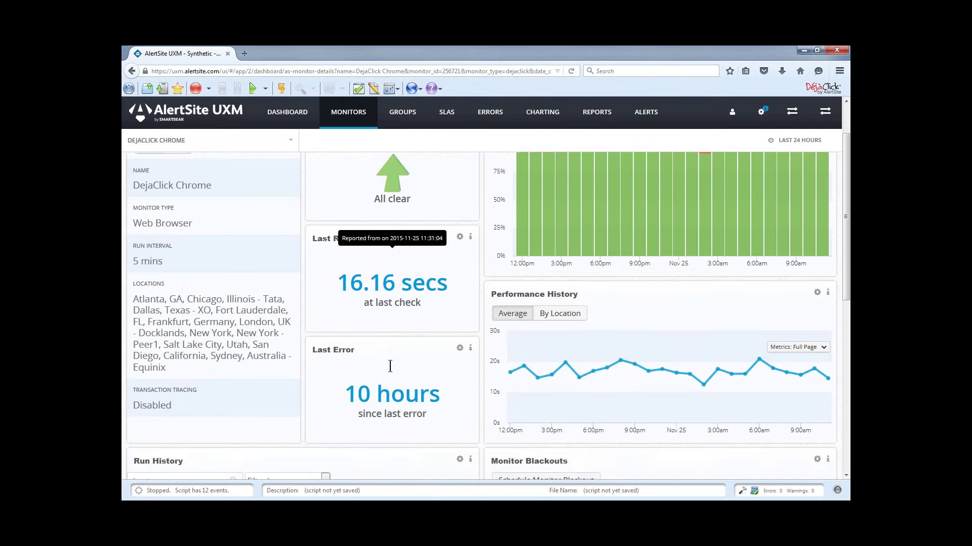
scroll(413, 364, "up", 1)
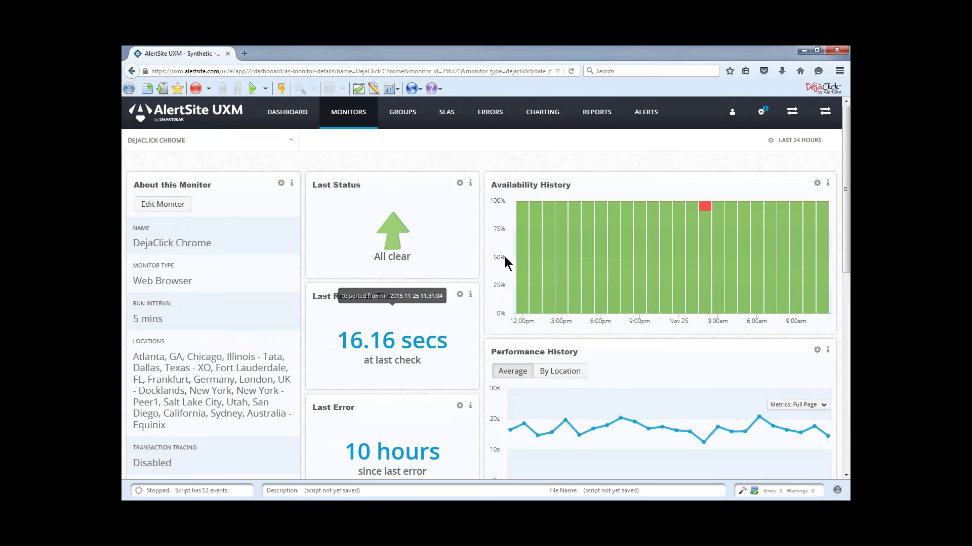
Drill into the partly failed 2:00am bar of Availability History, zoom in around the failed run, and return to the hourly chart.
left_click(794, 141)
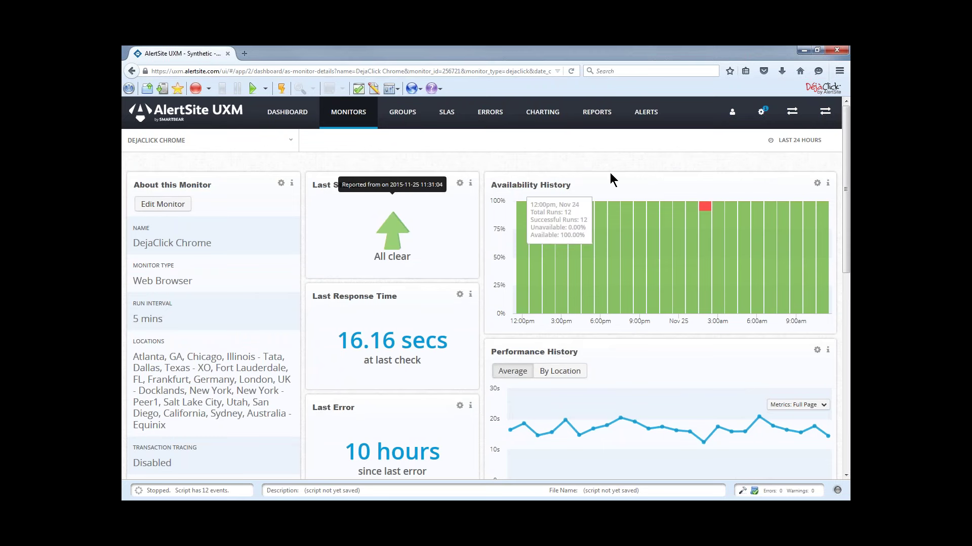
mouse_move(702, 211)
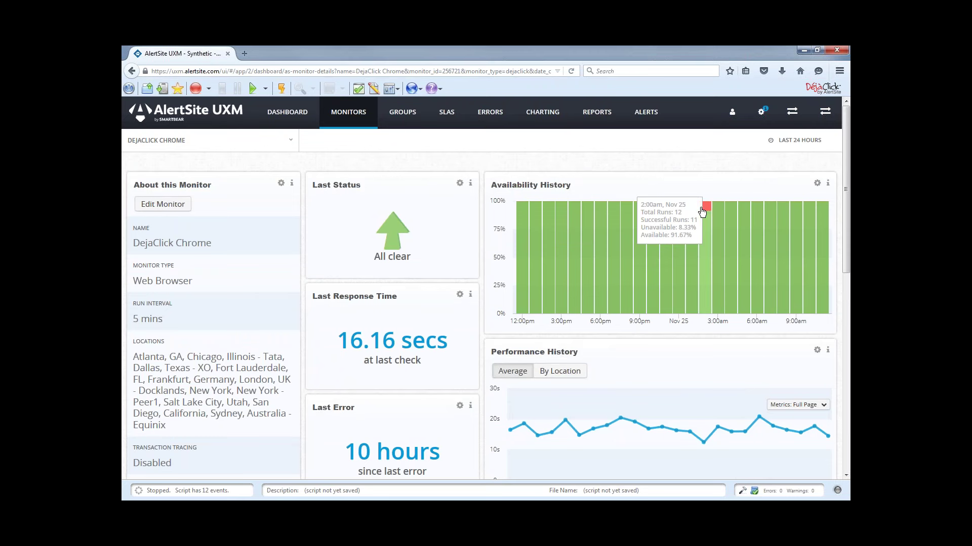
left_click(704, 212)
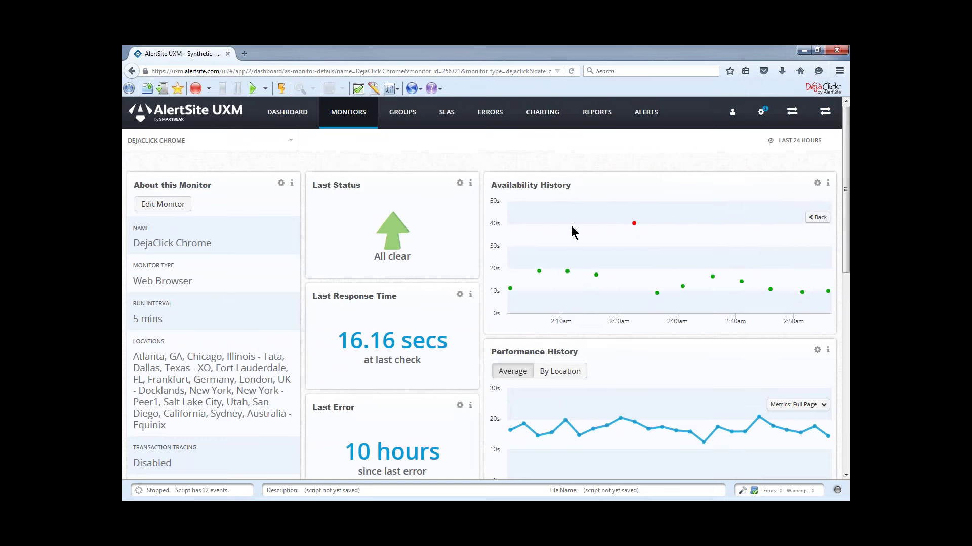
mouse_move(620, 255)
left_click_drag(571, 217, 673, 266)
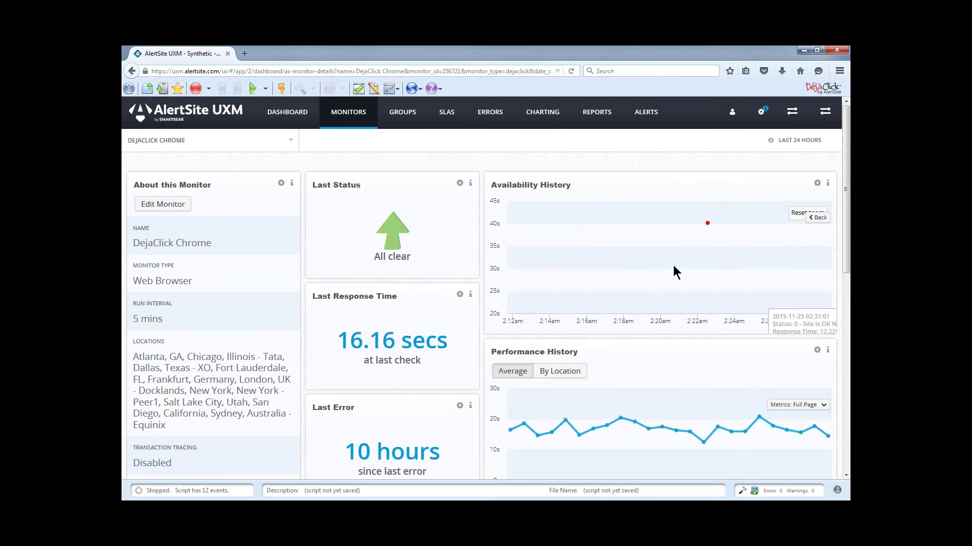
left_click(818, 218)
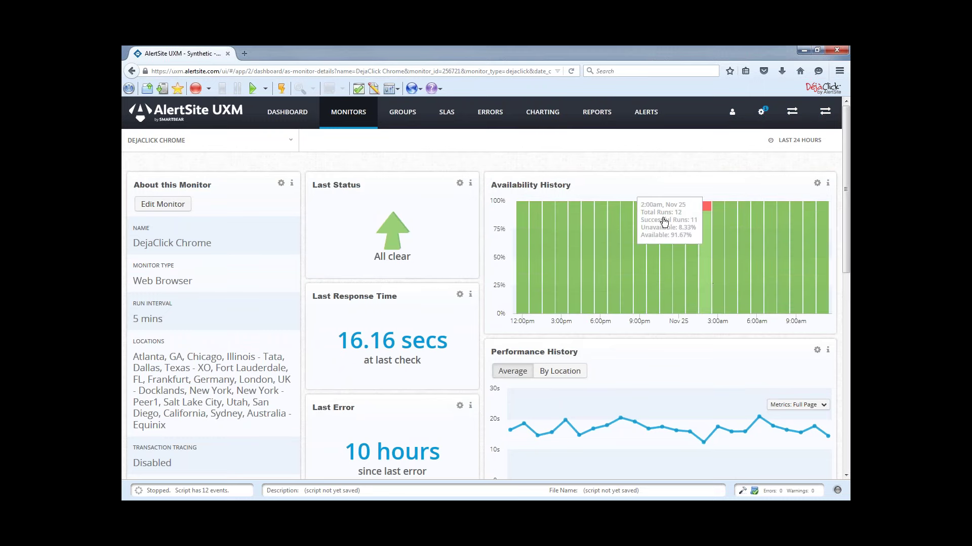
Reopen the individual runs of the 2:00am bar, view the failed run's detail report, and close it.
left_click(704, 264)
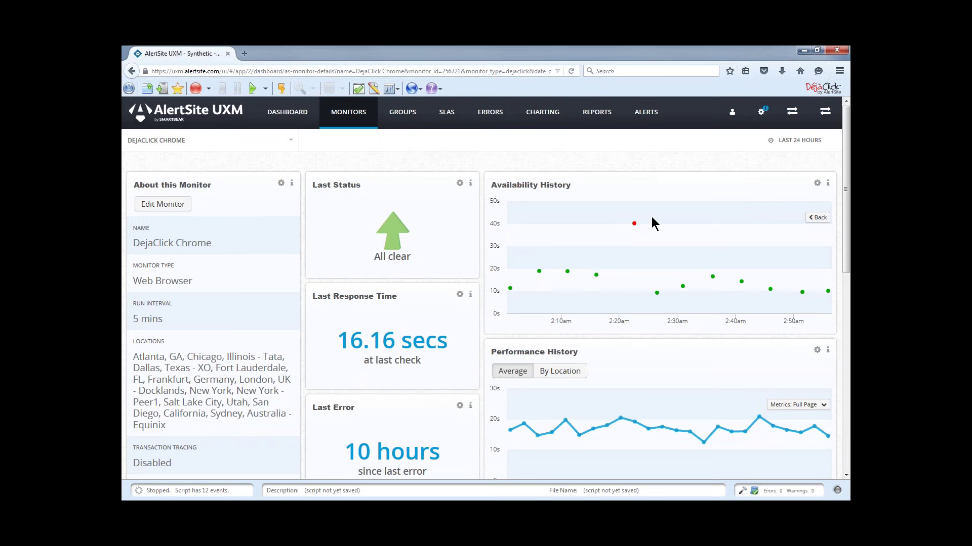
left_click(634, 227)
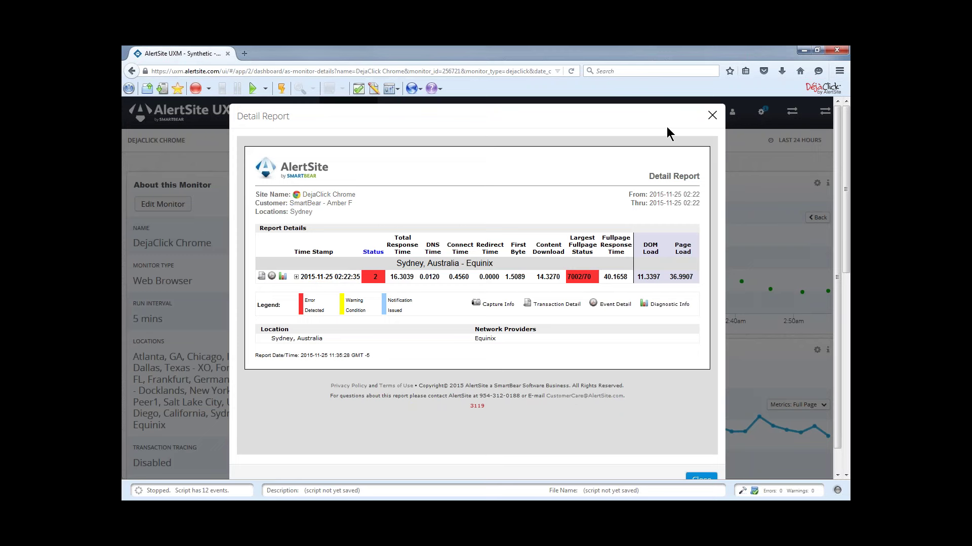
left_click(713, 122)
Break the Performance History chart down by location and set its metric to Redirect.
scroll(517, 260, "down", 1)
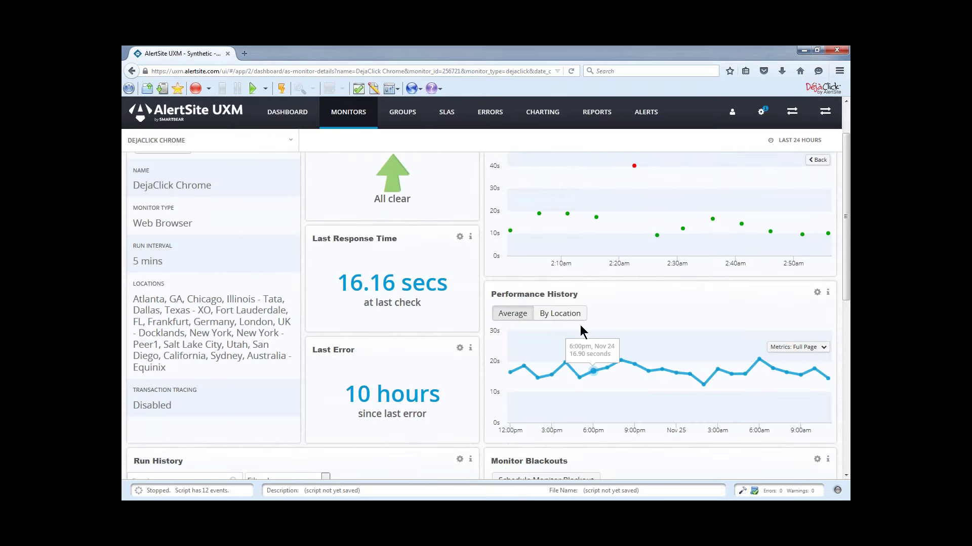
left_click(569, 314)
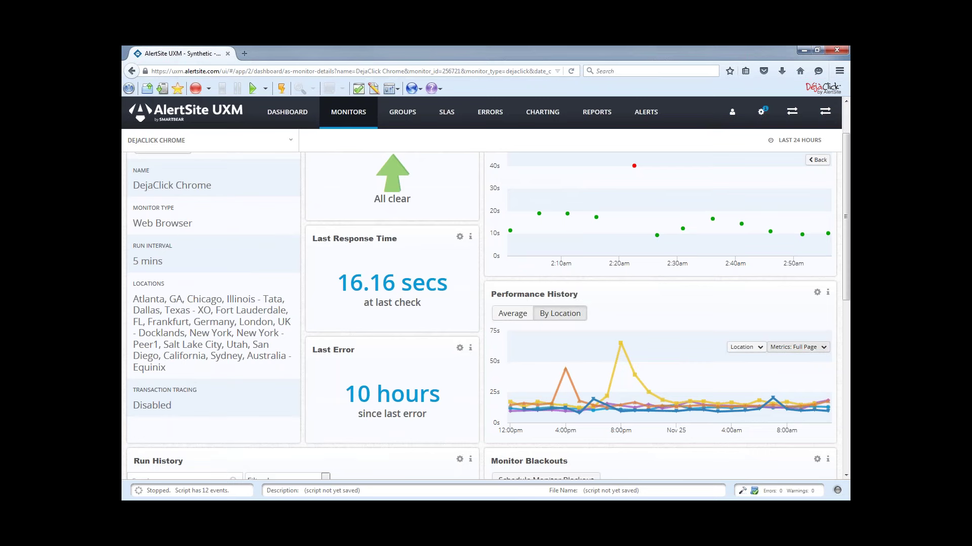
left_click(821, 348)
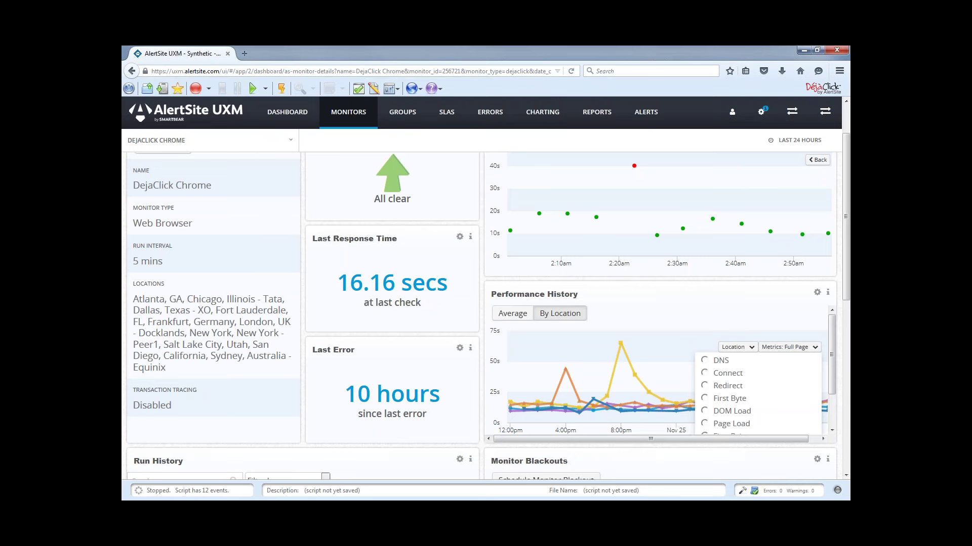
left_click(705, 387)
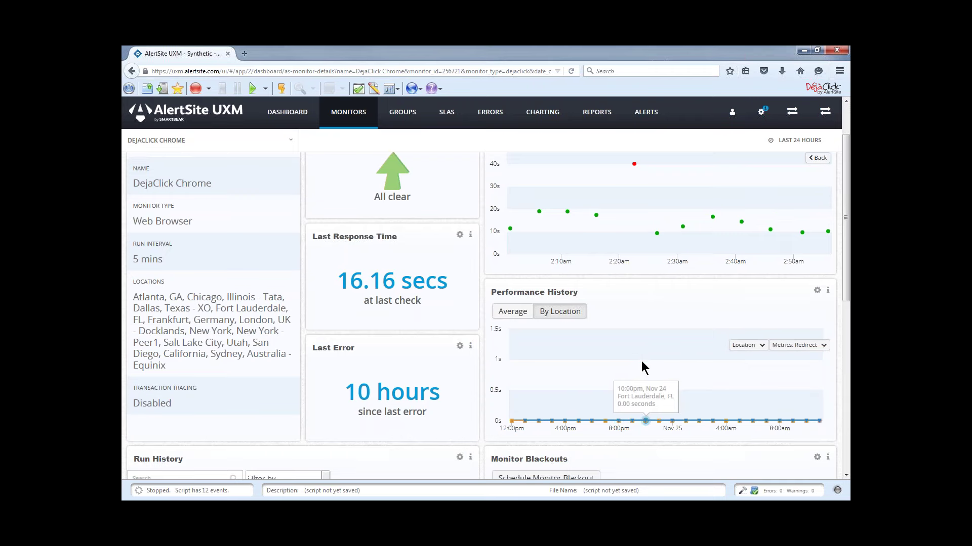
Review the monitor's Run History and Monitor Blackouts, view the one-time and recurring blackout choices, and close the blackout dialog without scheduling one.
scroll(642, 368, "down", 1)
scroll(717, 337, "down", 3)
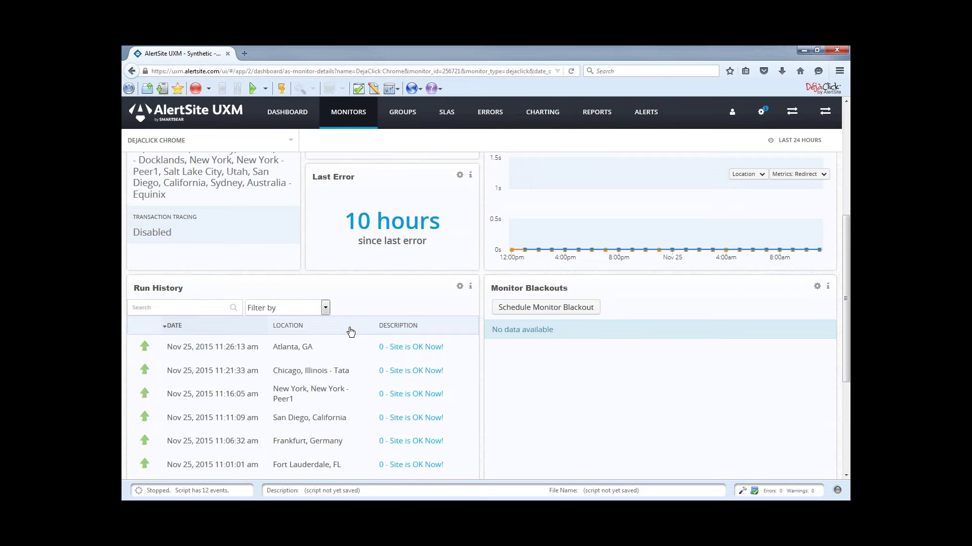
left_click(510, 307)
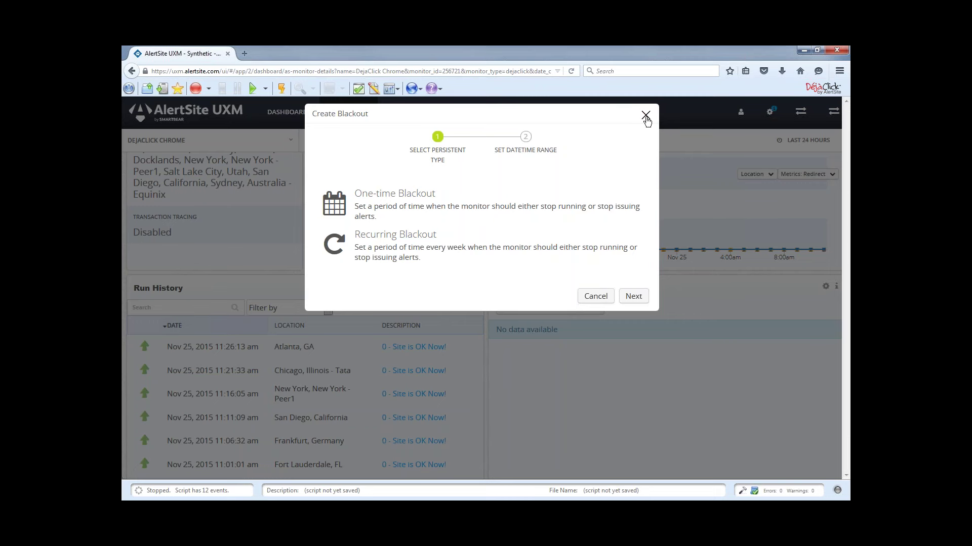
key("Escape")
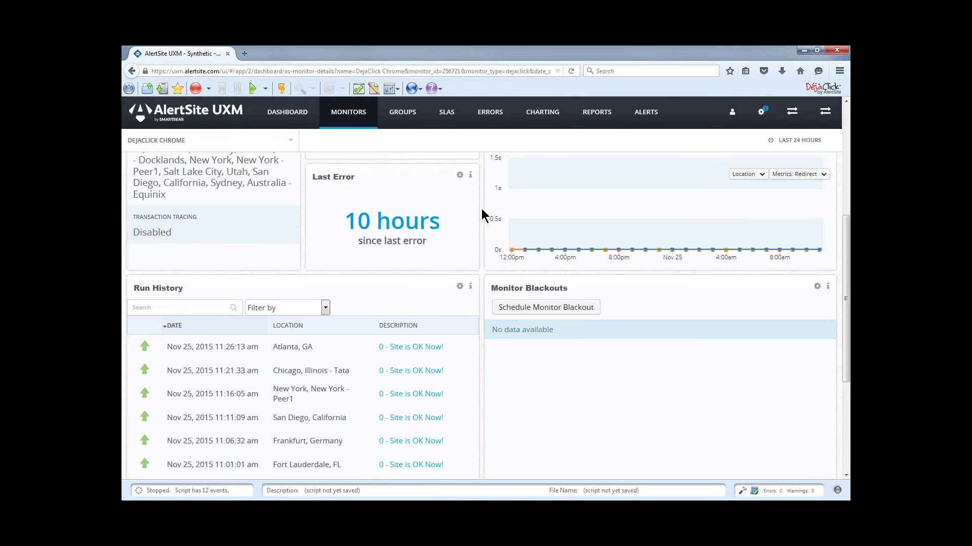
Open the CurrencyConvertor SLA summary, review its availability objective and response time target, and check the available time ranges.
left_click(439, 124)
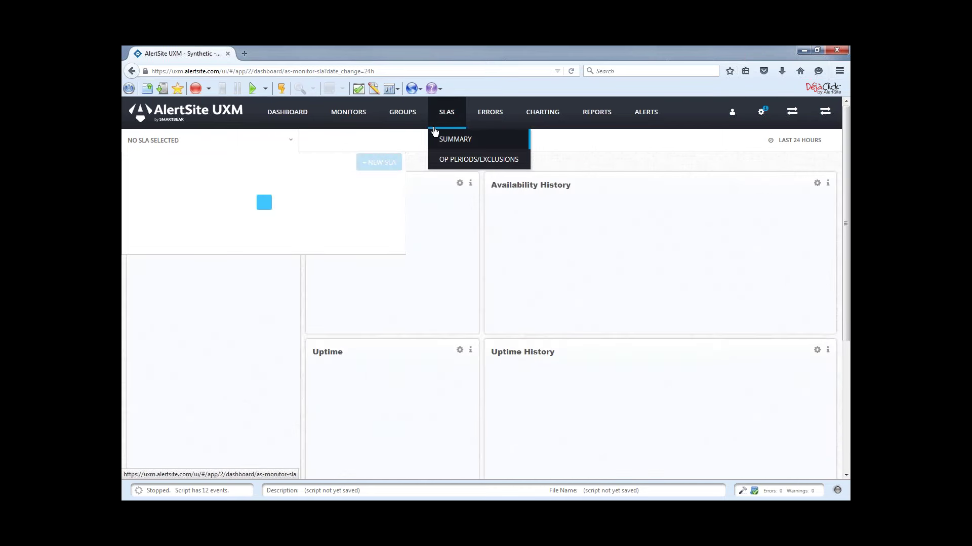
left_click(263, 187)
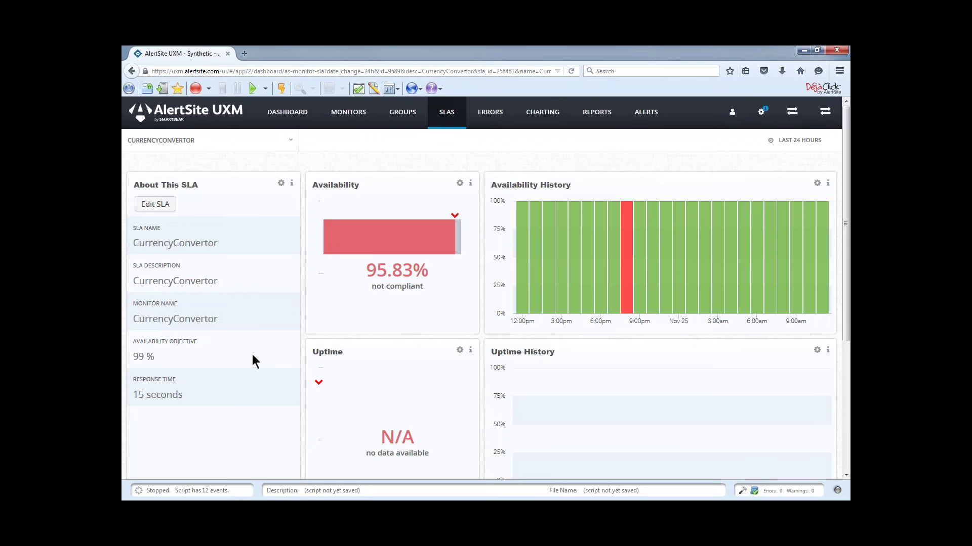
left_click_drag(156, 357, 133, 357)
left_click_drag(199, 400, 309, 326)
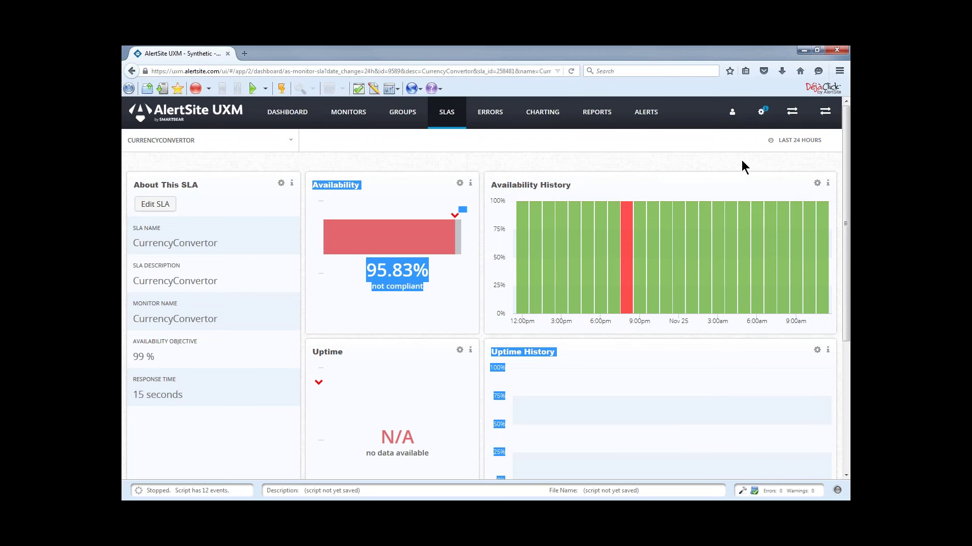
left_click(798, 141)
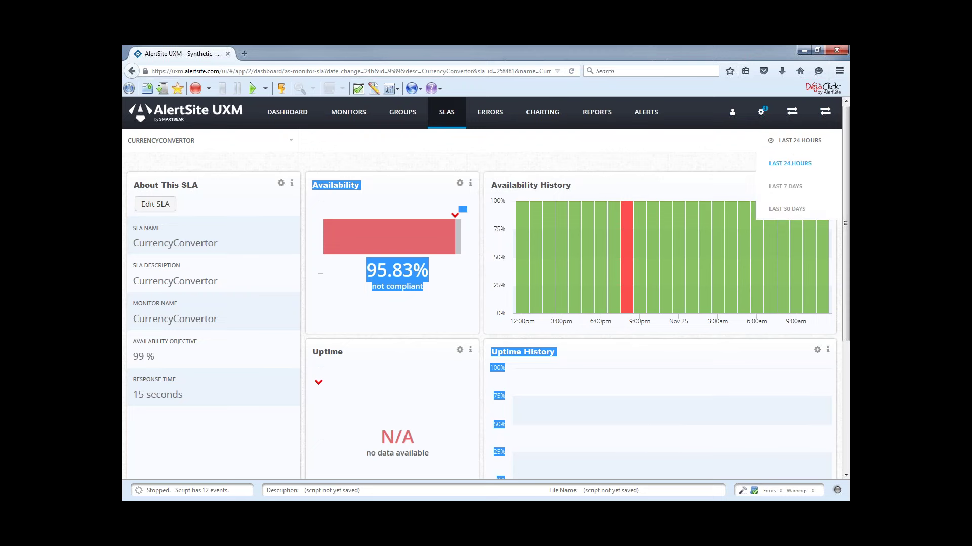
left_click(793, 148)
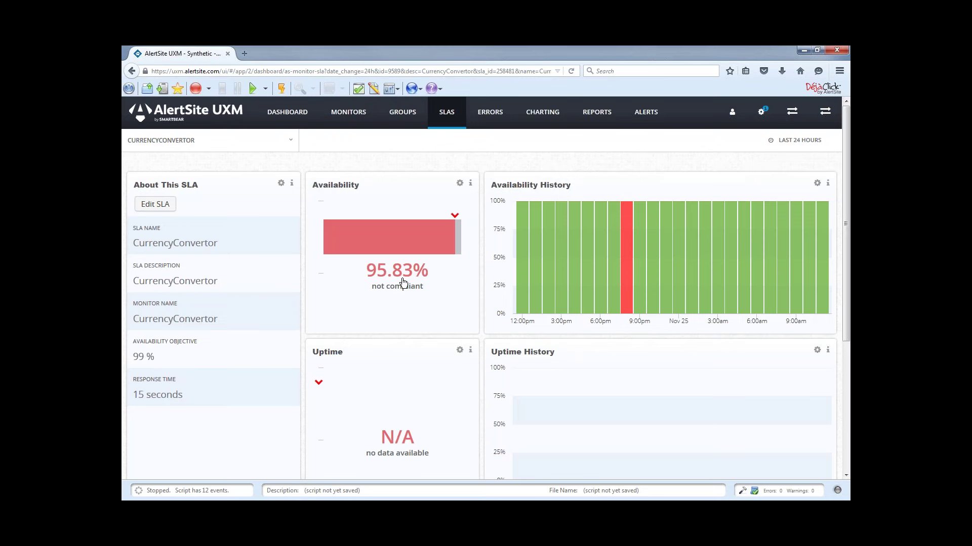
Examine the SLA's availability, uptime and response time histories, and open the SLA operating periods and exclusions page.
mouse_move(627, 287)
scroll(486, 314, "down", 3)
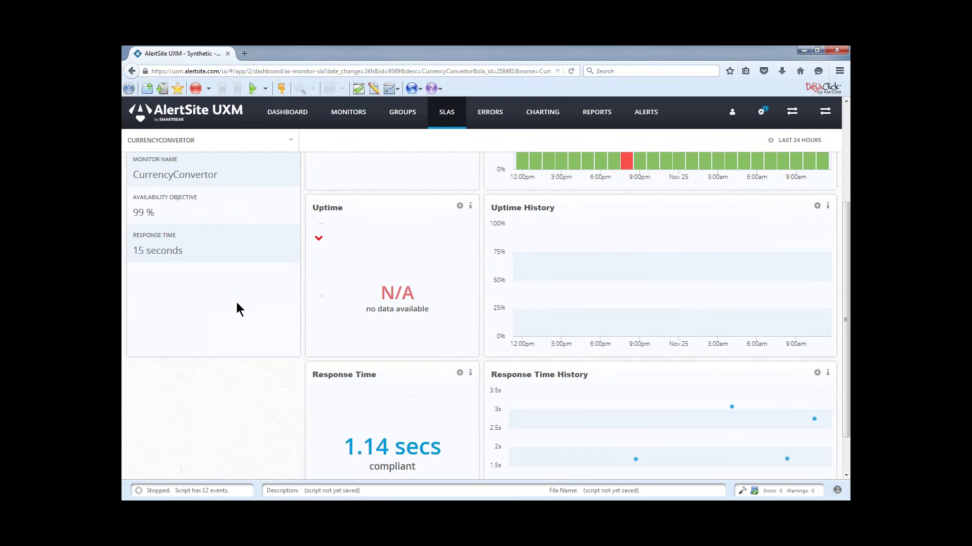
scroll(446, 419, "down", 1)
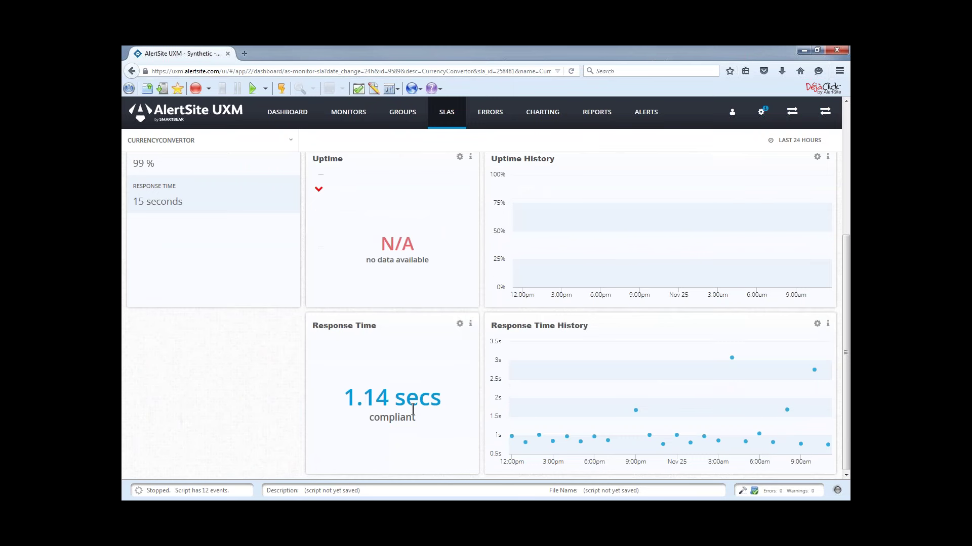
mouse_move(567, 416)
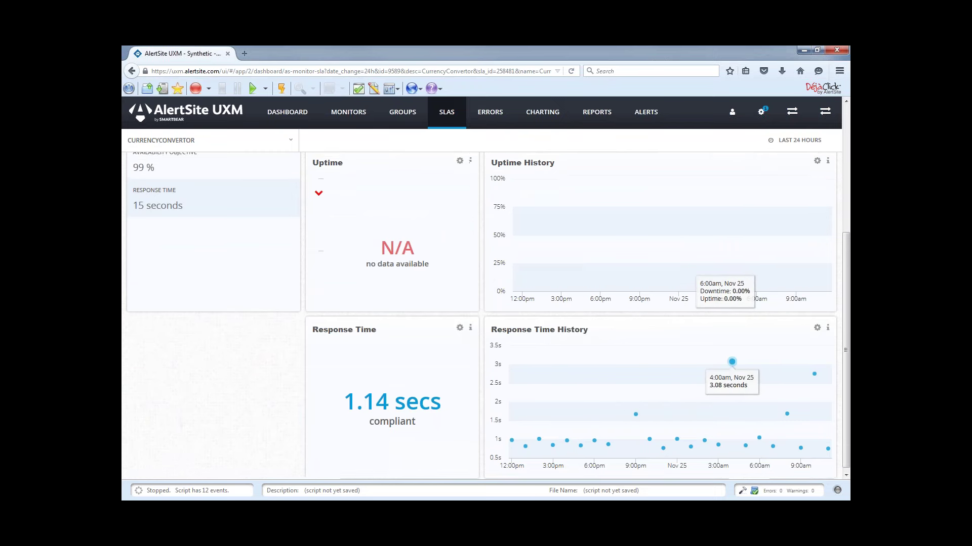
scroll(733, 355, "up", 4)
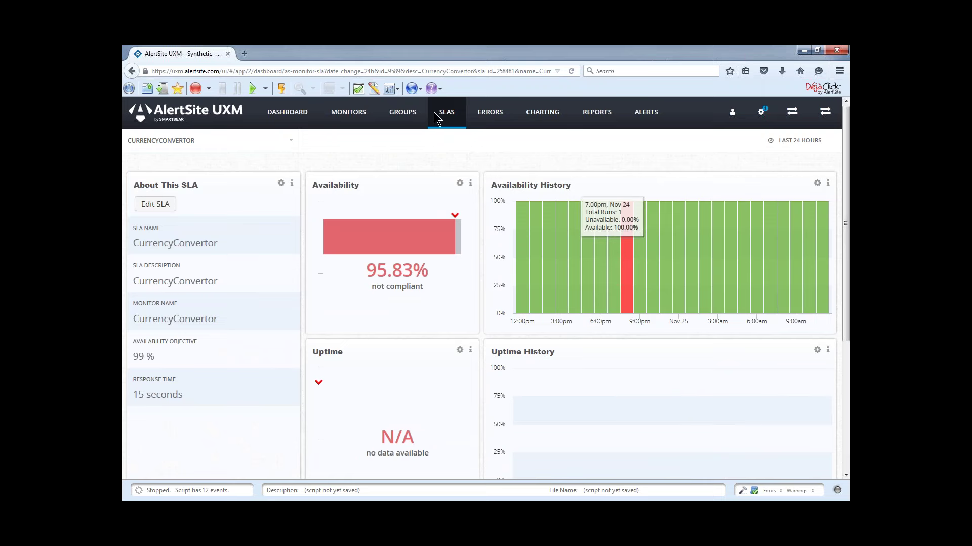
mouse_move(435, 112)
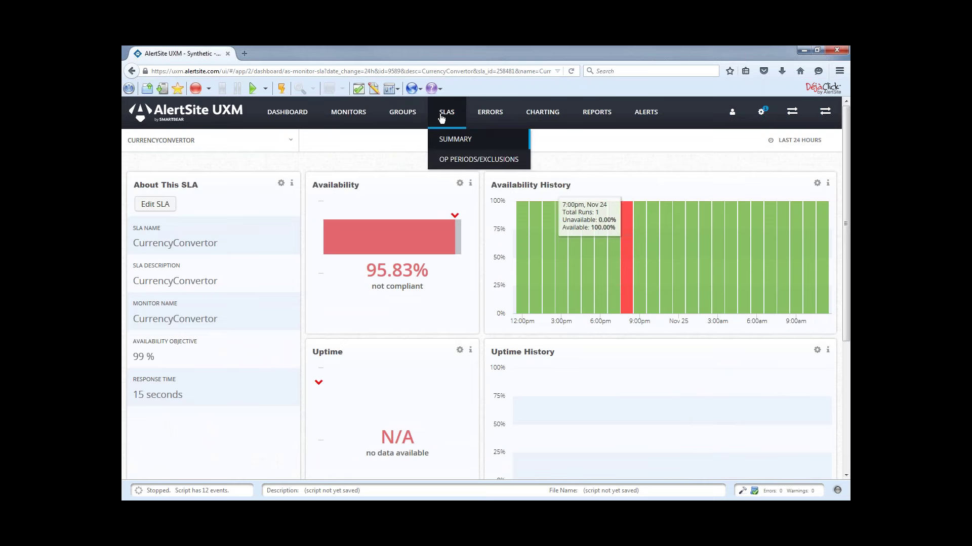
left_click(462, 160)
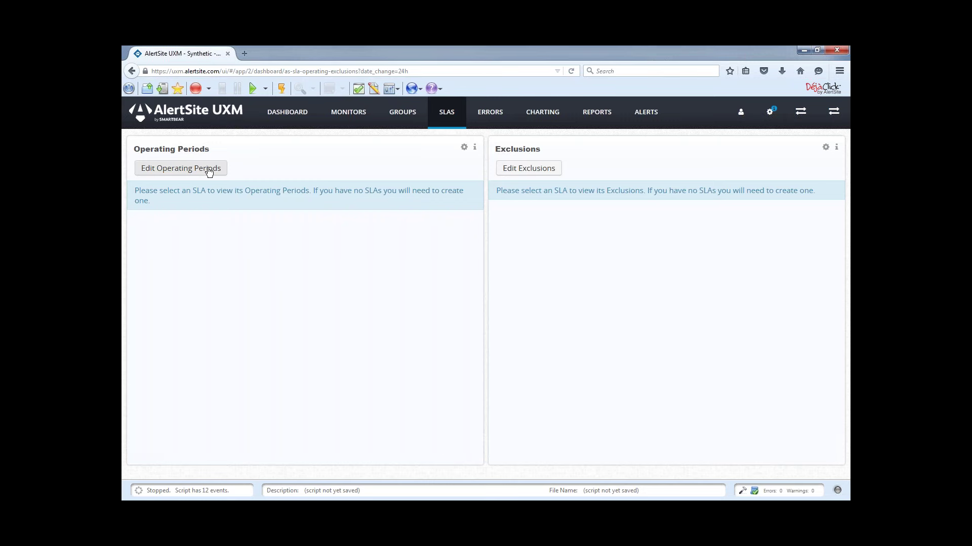
Open the list of errors from the last 24 hours and sort it by status.
left_click(480, 117)
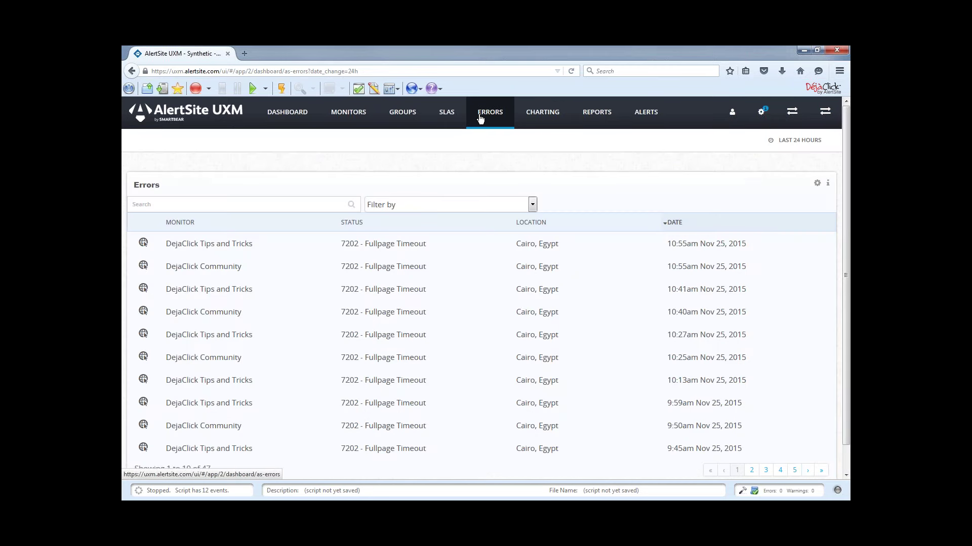
left_click(813, 144)
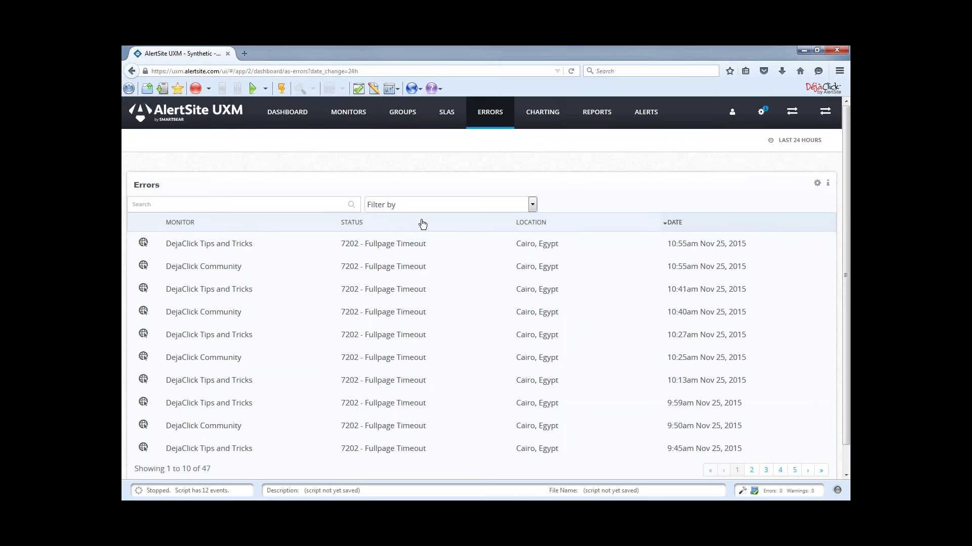
left_click(367, 227)
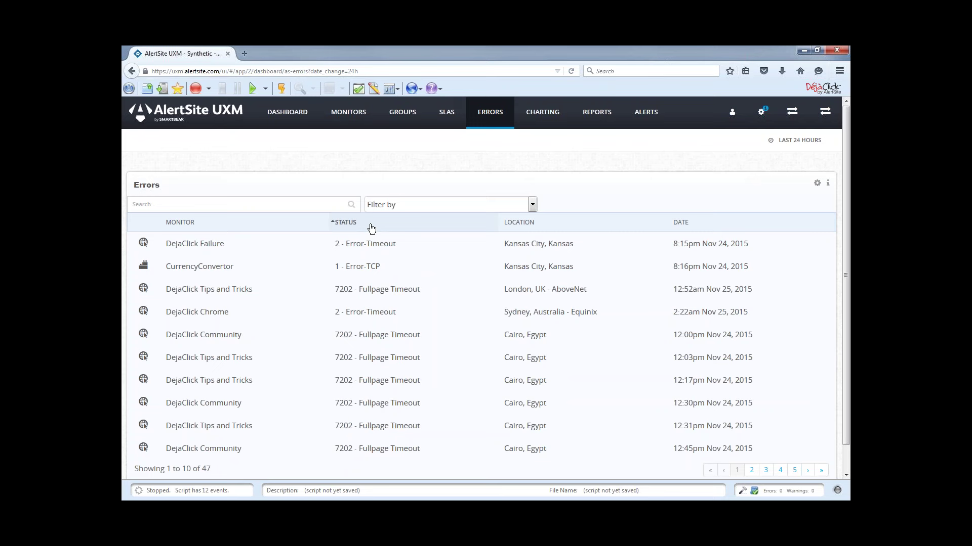
In interactive charting, add the DejaClick Chrome monitor and select the Kansas City, Kansas and Seattle, Washington locations.
left_click(543, 118)
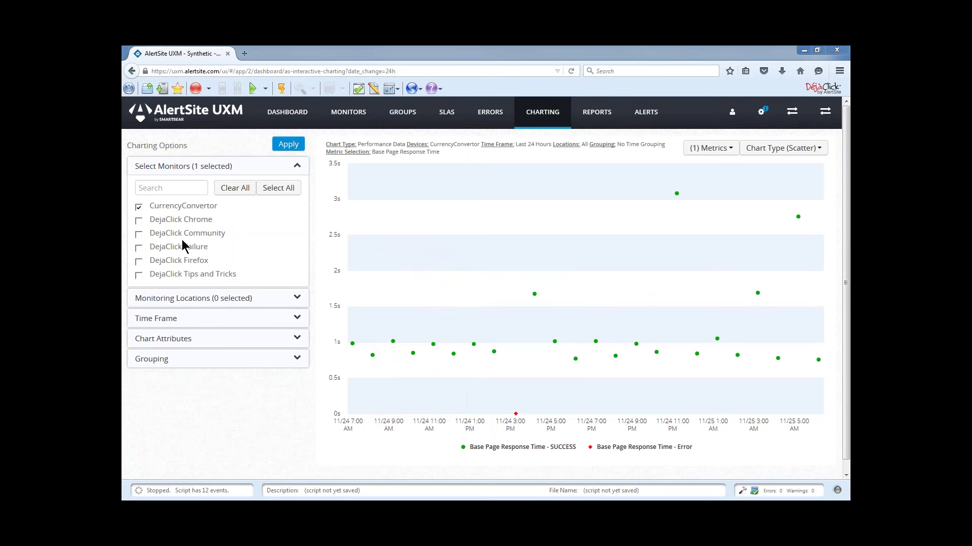
left_click(139, 220)
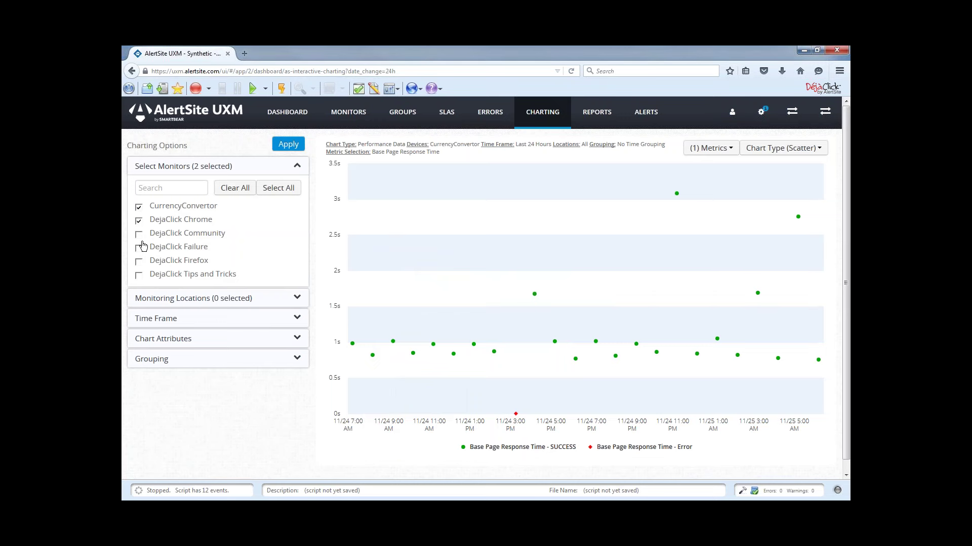
left_click(149, 302)
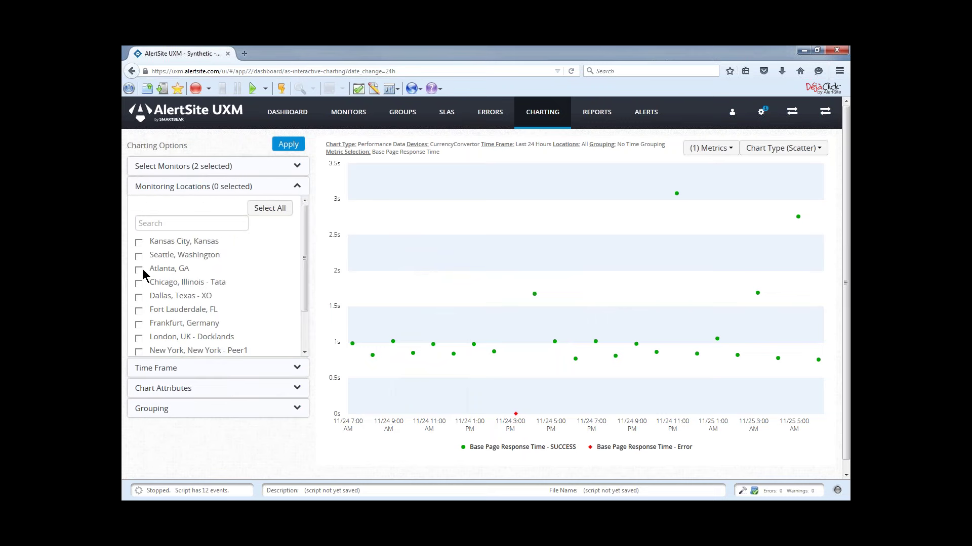
left_click(139, 243)
left_click(139, 256)
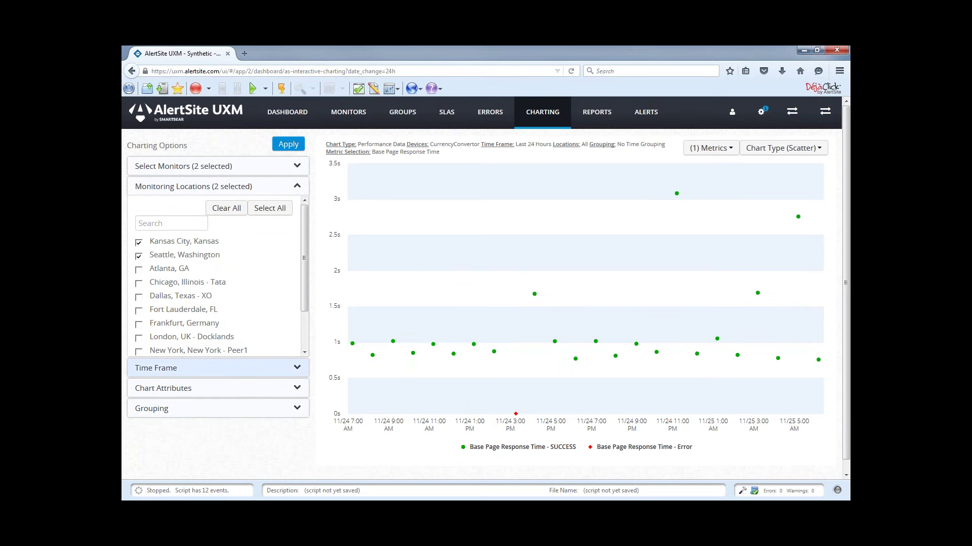
Review the chart's time frame, attribute and grouping options, keep their defaults, and apply the charting options.
left_click(151, 368)
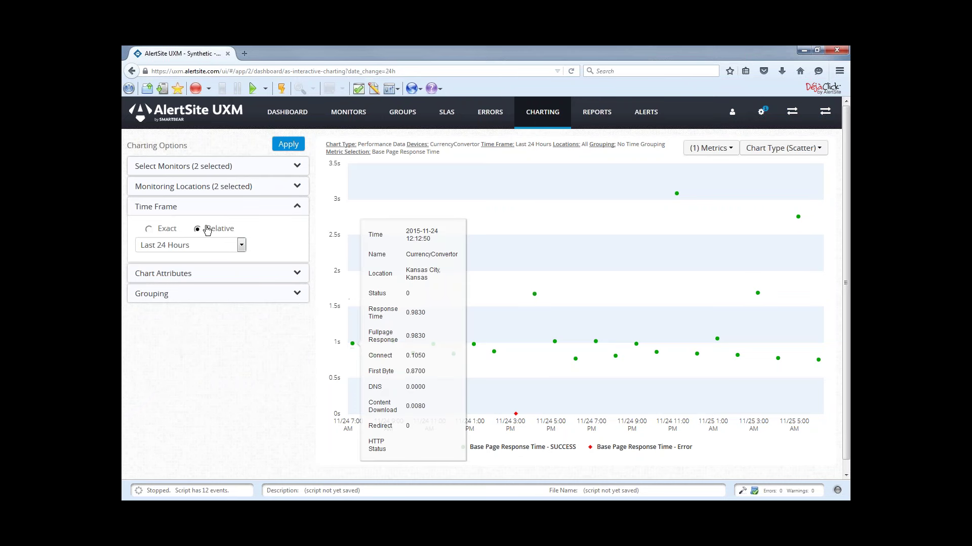
left_click(213, 276)
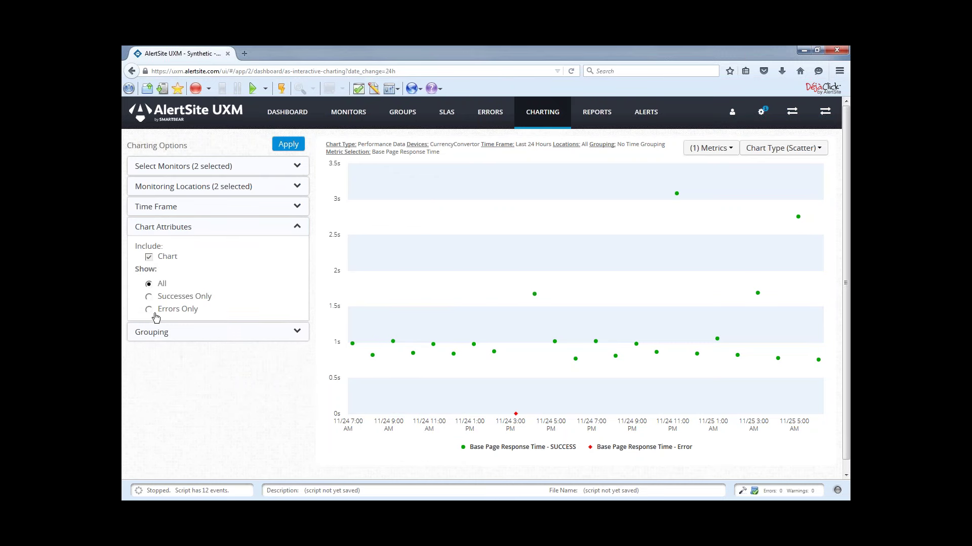
left_click(274, 332)
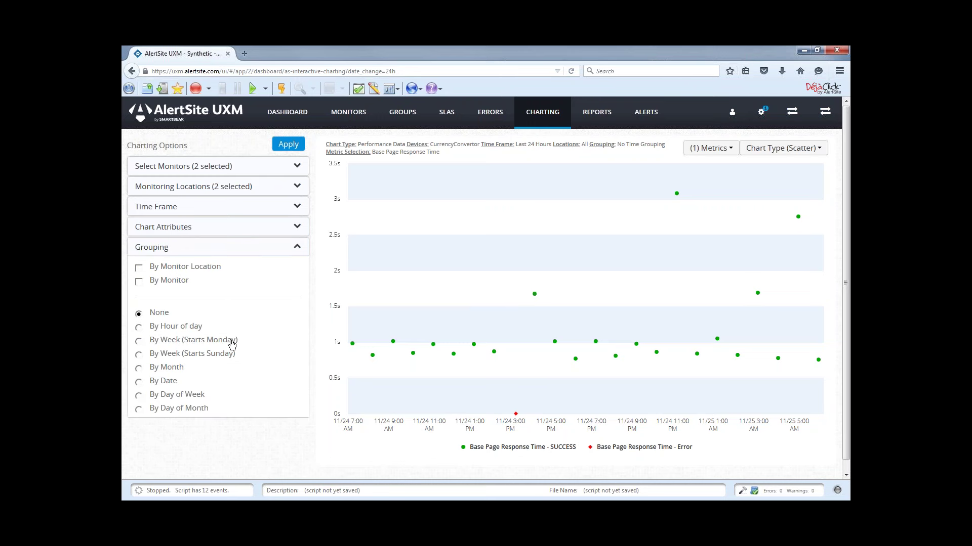
left_click(292, 148)
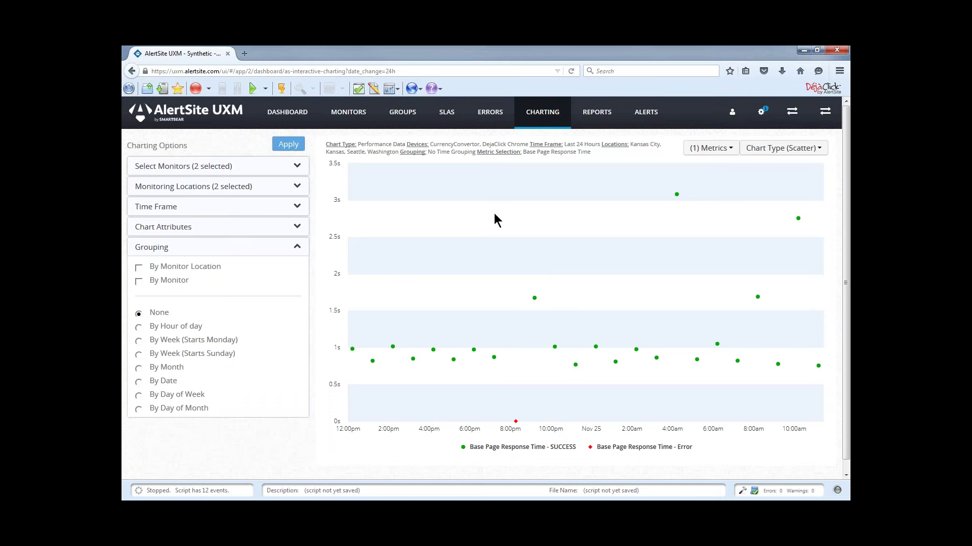
Add the Connect Time, Content Download and DNS Time metrics to the chart, and change its chart type to Line.
left_click_drag(712, 321, 712, 321)
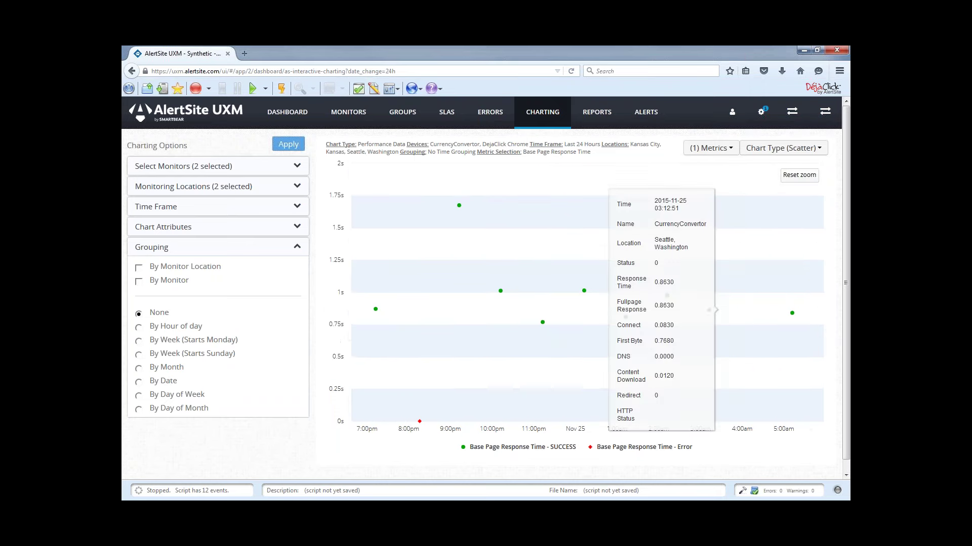
left_click(707, 148)
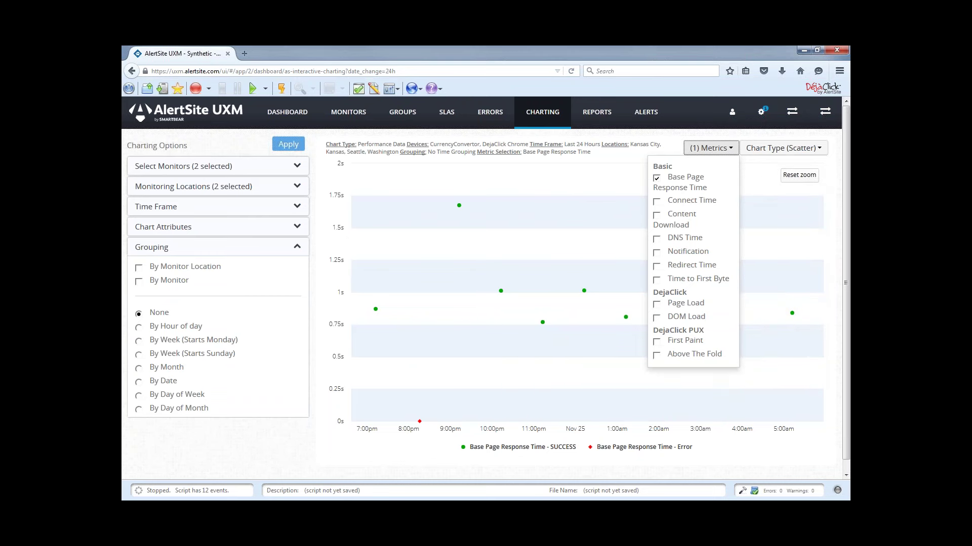
left_click(656, 201)
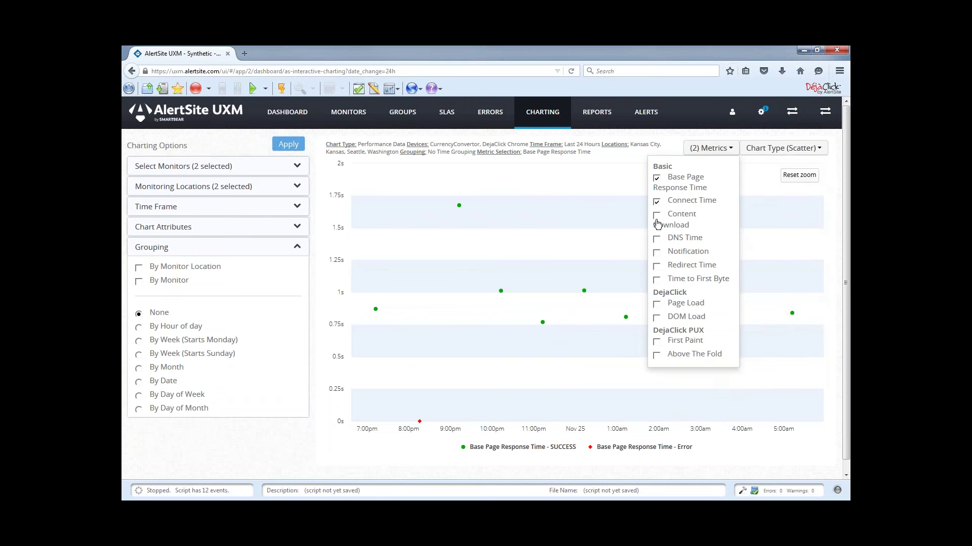
left_click(657, 217)
left_click(798, 175)
left_click(793, 150)
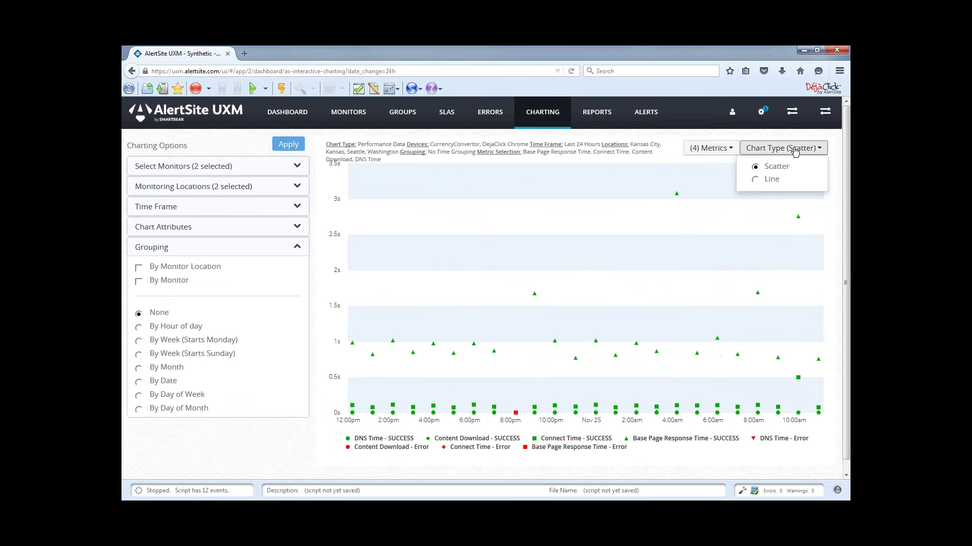
left_click(762, 181)
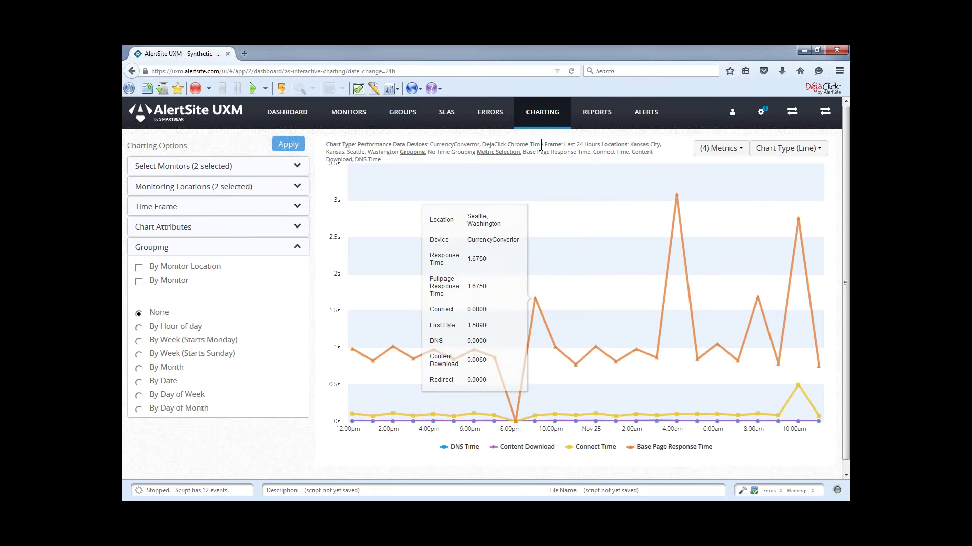
Open the reports page, keep the Detail report type, and select the DejaClick Chrome monitor with the Atlanta, GA location.
left_click(597, 119)
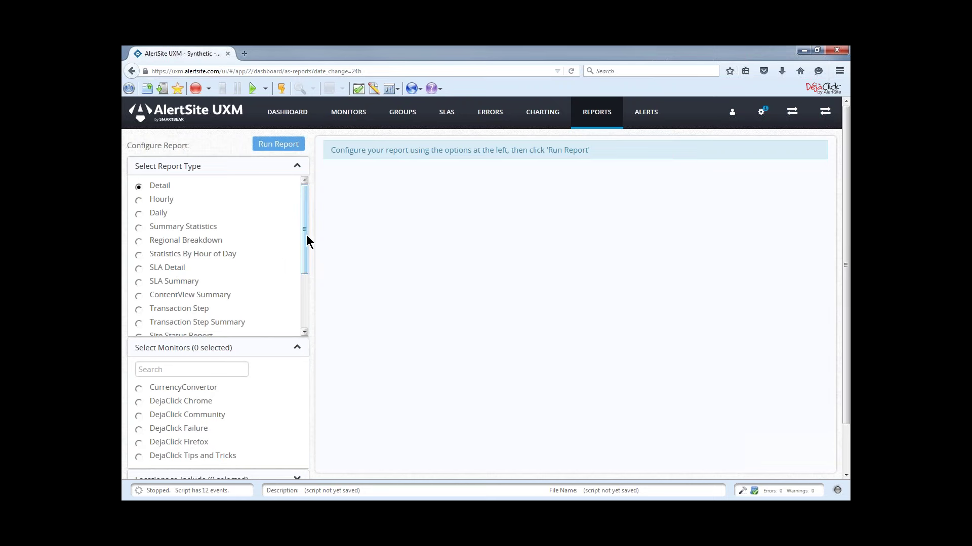
left_click_drag(305, 234, 304, 280)
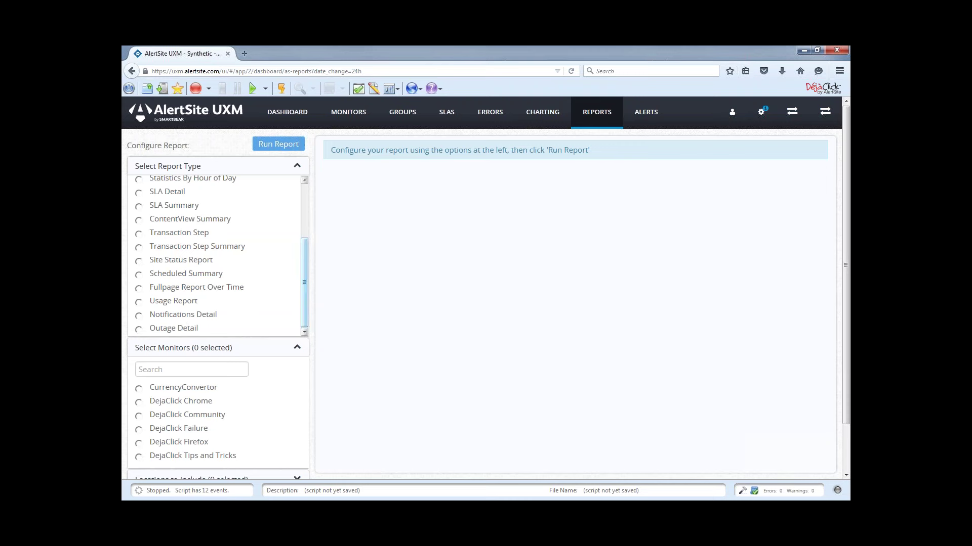
left_click_drag(304, 273, 305, 202)
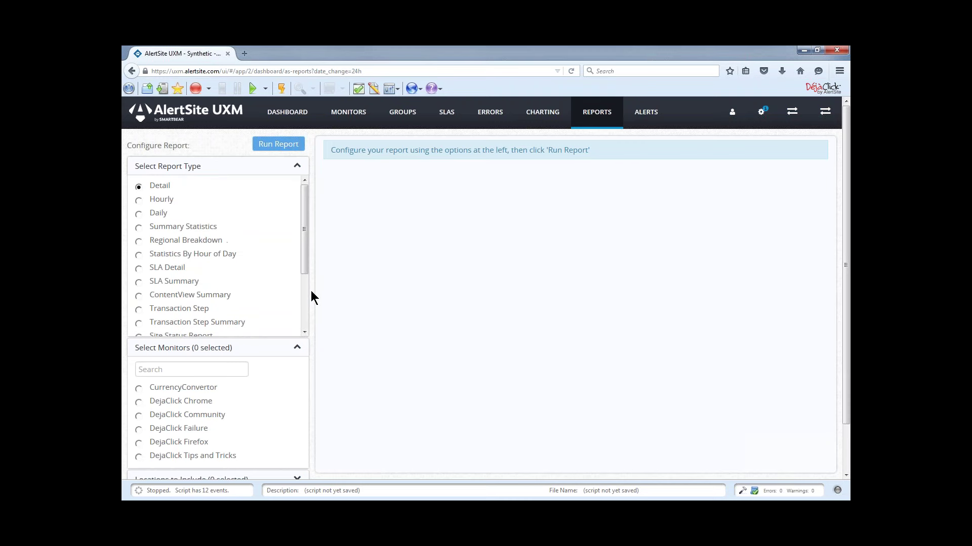
scroll(421, 387, "down", 2)
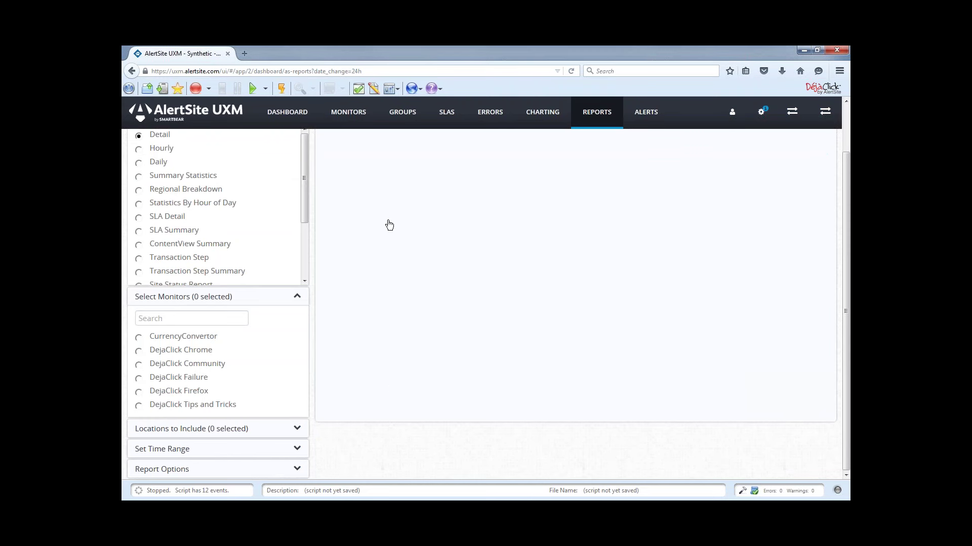
left_click(260, 430)
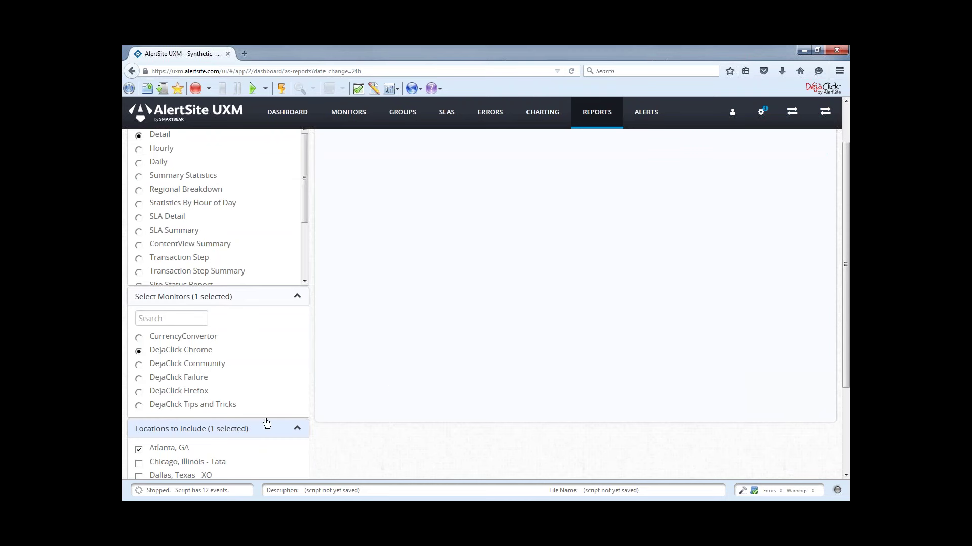
scroll(430, 340, "down", 5)
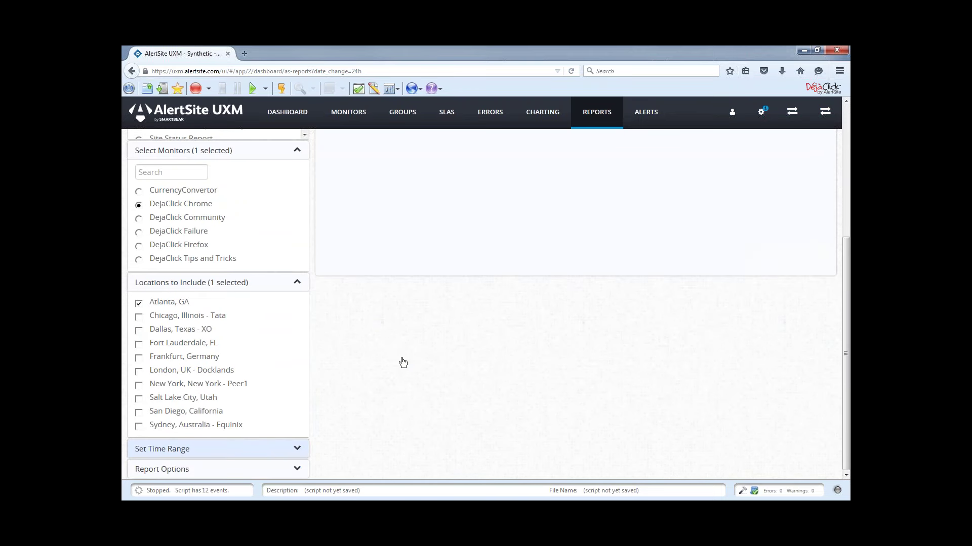
Set the report's relative date range to Yesterday.
left_click(296, 449)
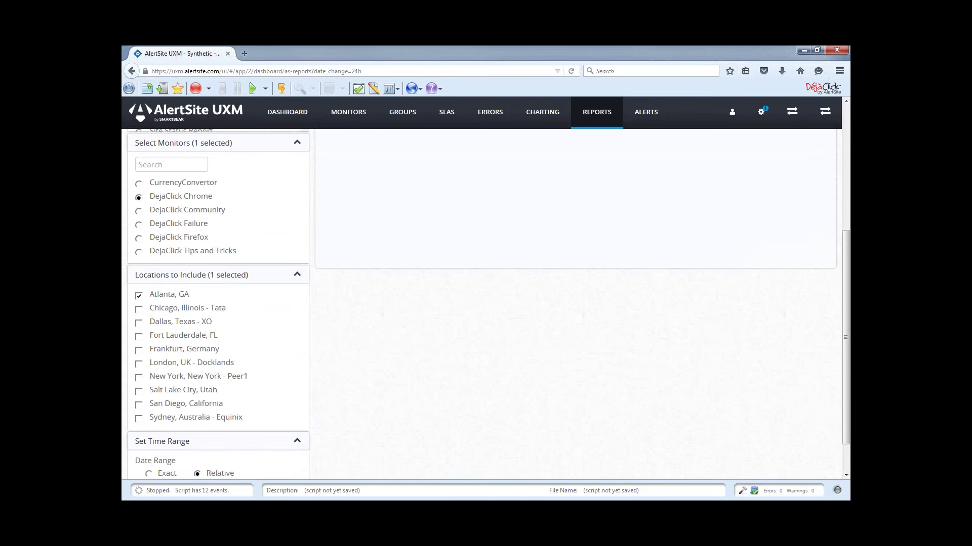
scroll(368, 344, "down", 1)
scroll(253, 409, "down", 1)
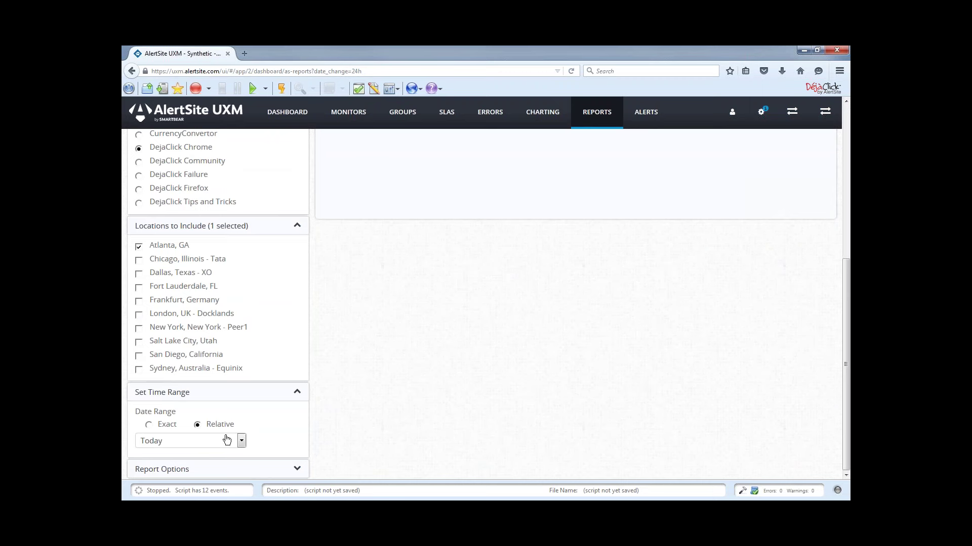
left_click(242, 441)
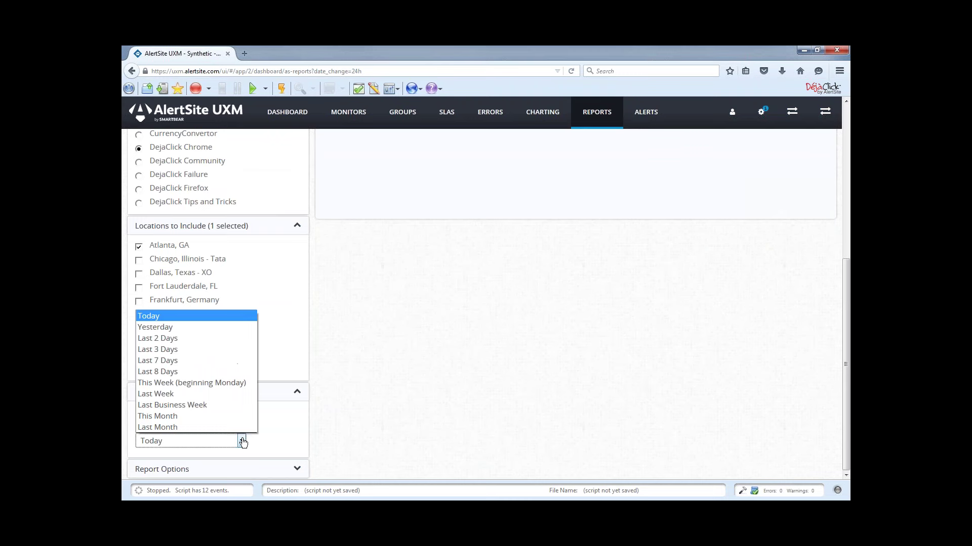
left_click(206, 328)
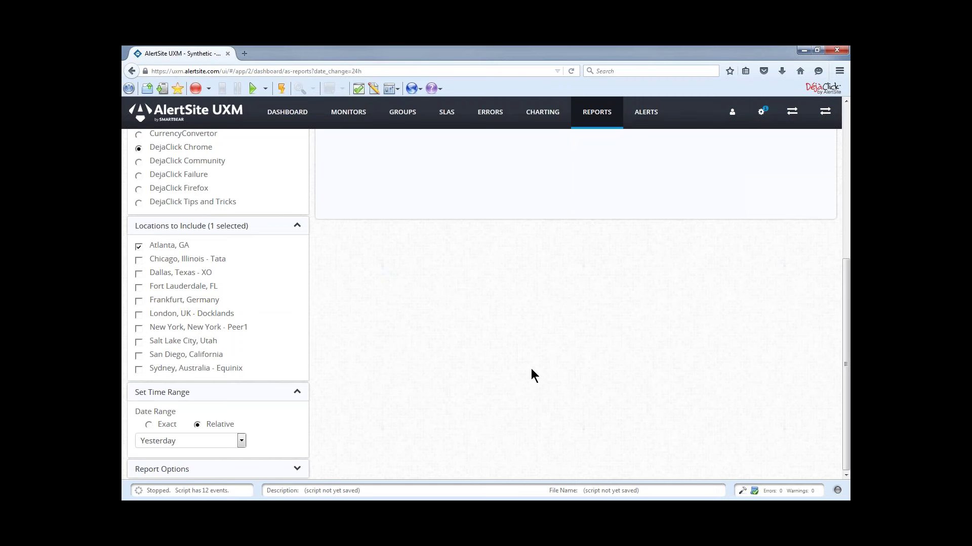
Review the report content options, keep all of them enabled, and run the report.
left_click(297, 467)
scroll(804, 308, "down", 2)
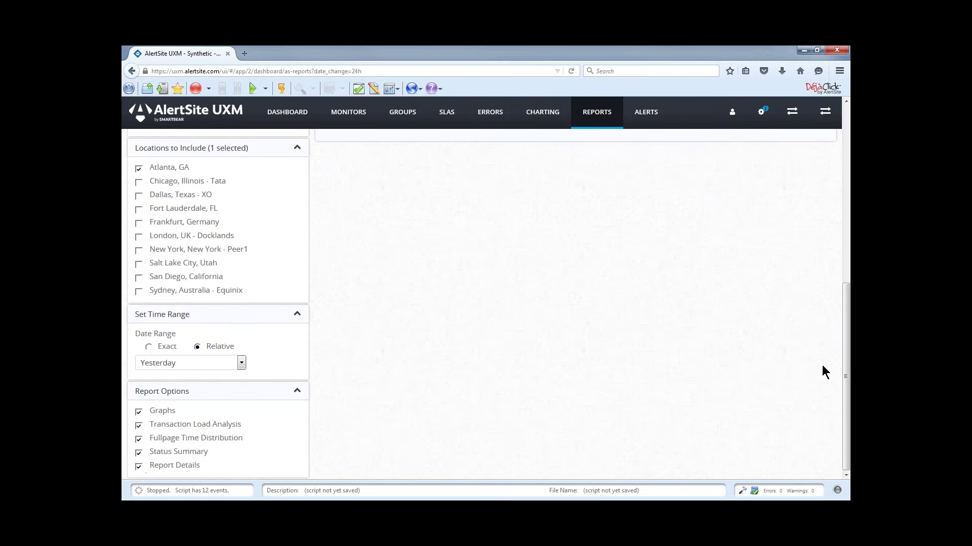
scroll(378, 202, "up", 7)
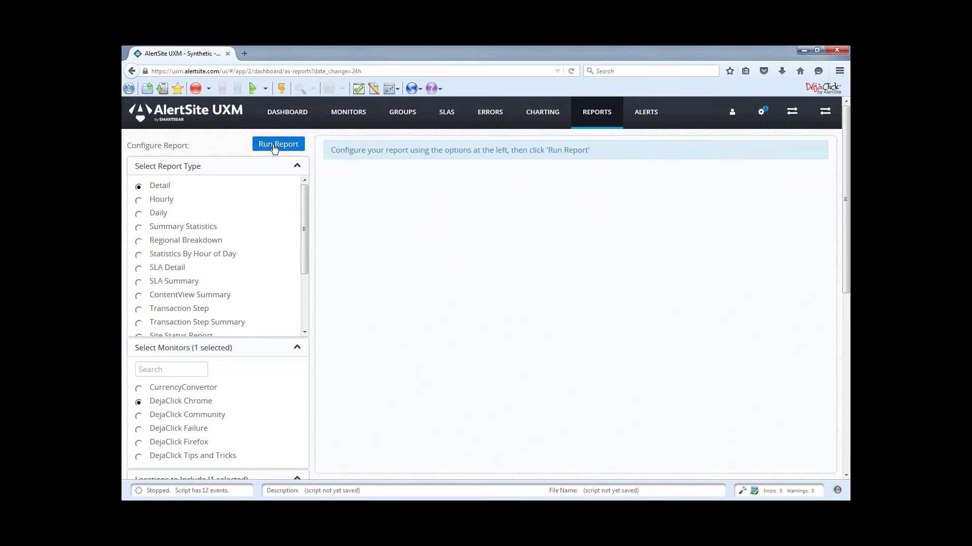
left_click(274, 147)
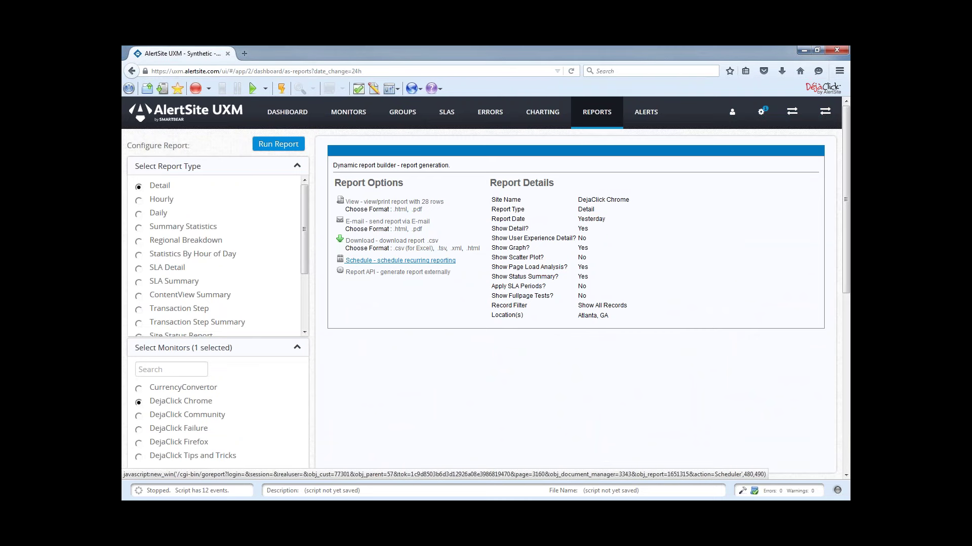
Open the recurring report scheduler and review its format and email method choices, keeping HTML and Link.
left_click(400, 260)
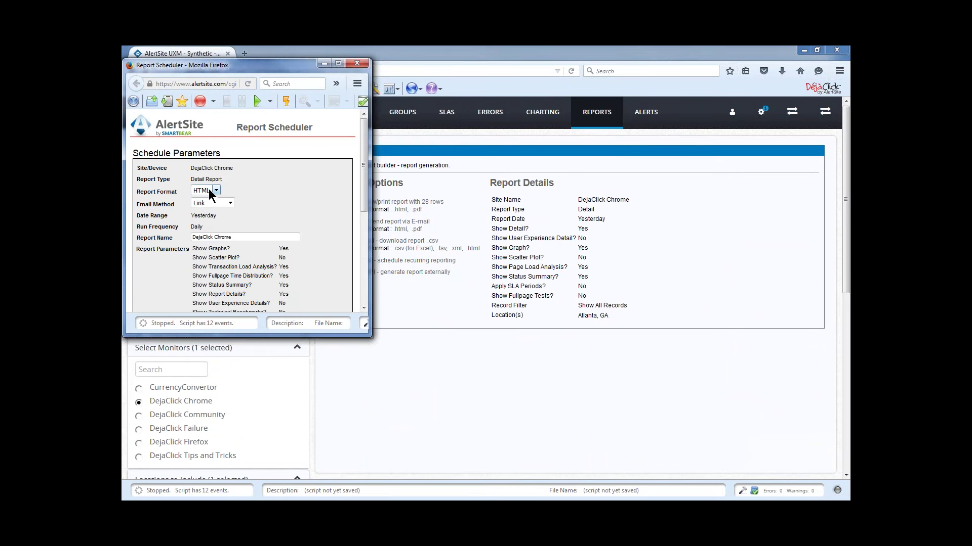
left_click(210, 194)
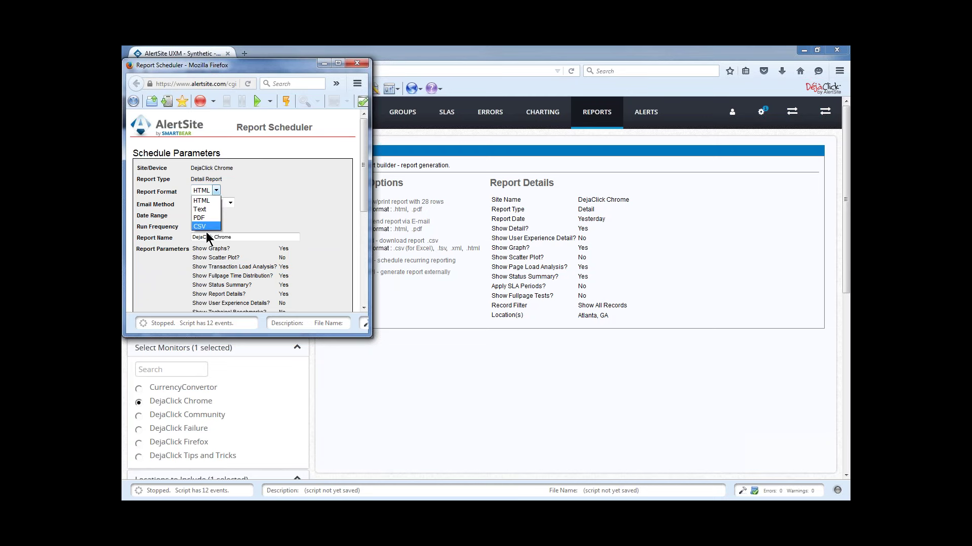
left_click(268, 211)
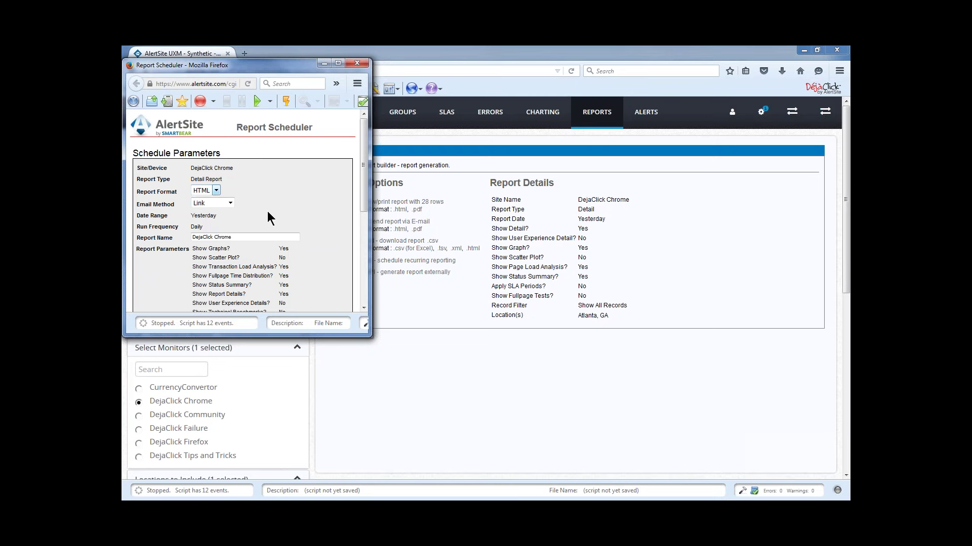
left_click(223, 204)
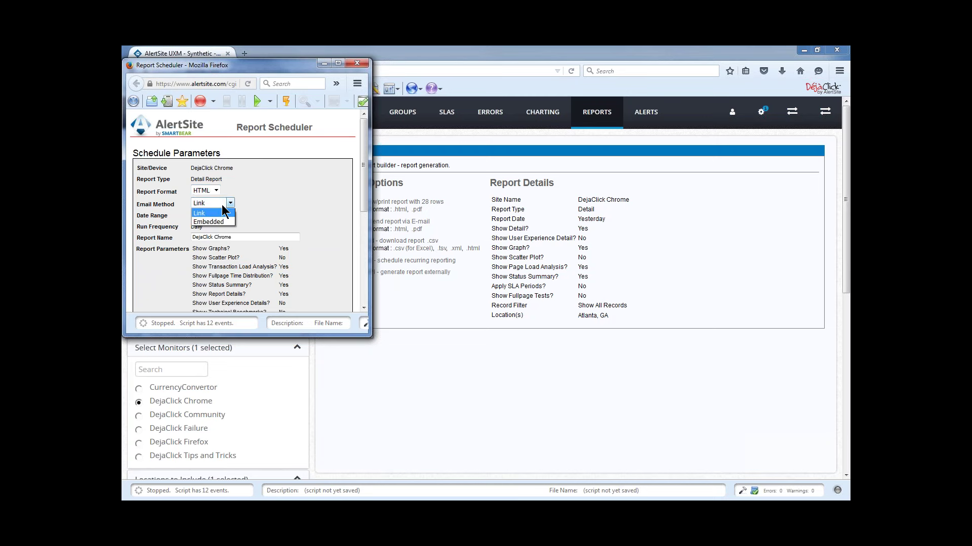
left_click(282, 184)
scroll(268, 201, "down", 2)
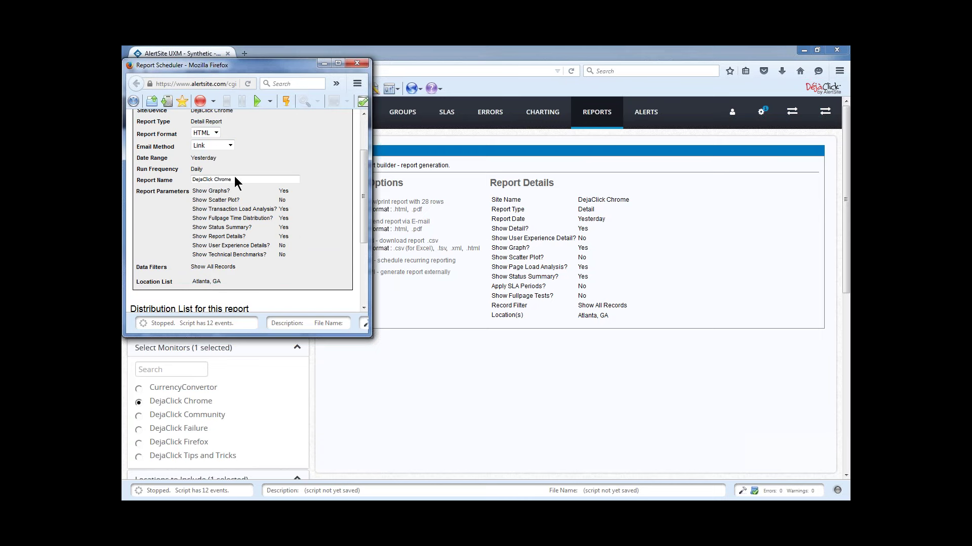
Review the scheduler's distribution list and bulk email entry, then close the scheduler without saving.
key("Tab")
scroll(151, 238, "down", 3)
left_click(217, 228)
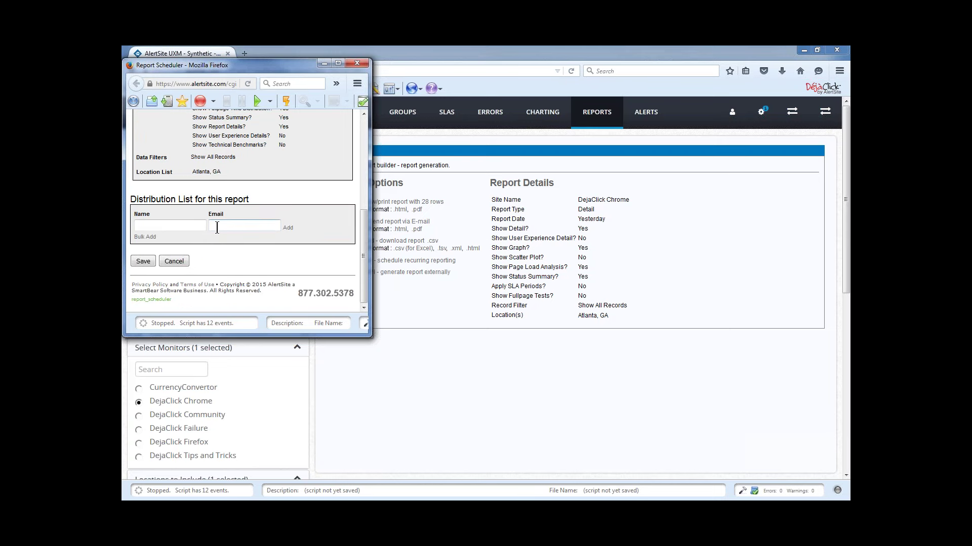
left_click(154, 237)
left_click(148, 236)
left_click(319, 284)
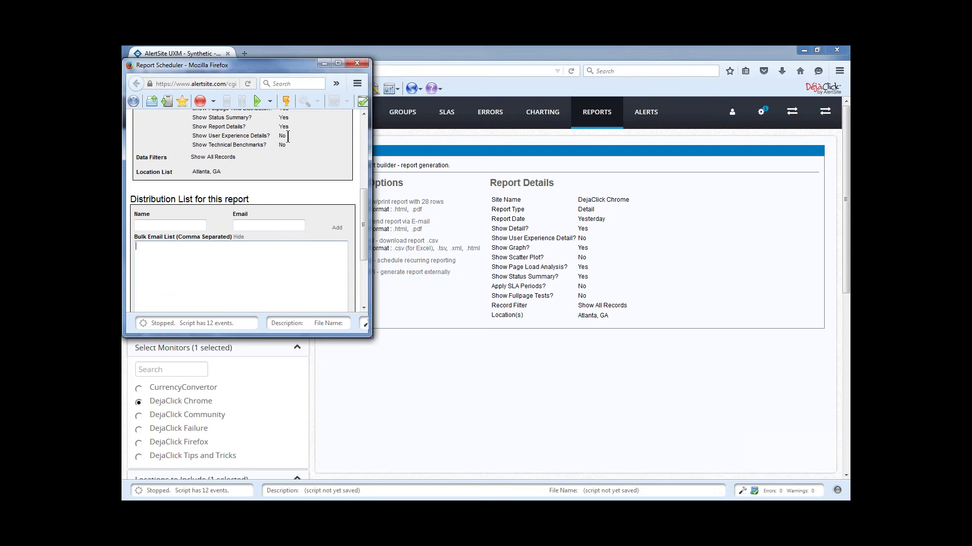
left_click(352, 64)
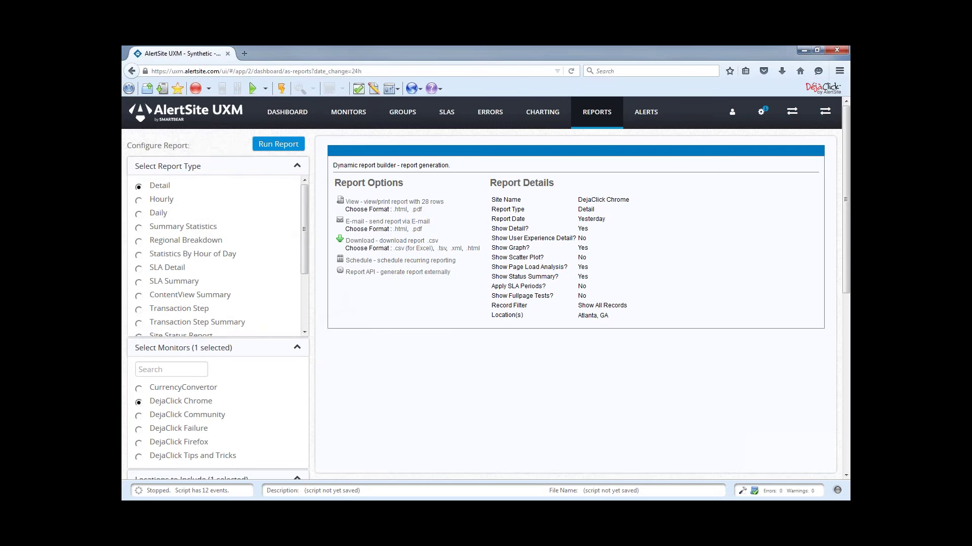
Open the Report API instructions, examine the example XML report URL, and close the window.
left_click(362, 272)
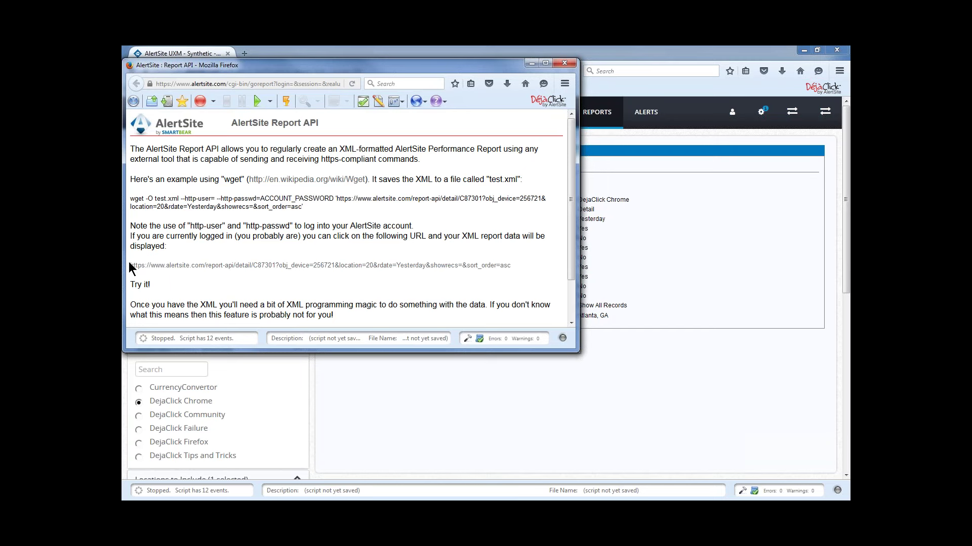
mouse_move(508, 266)
left_mouse_down()
mouse_move(546, 268)
mouse_move(512, 265)
left_mouse_up()
left_click(546, 63)
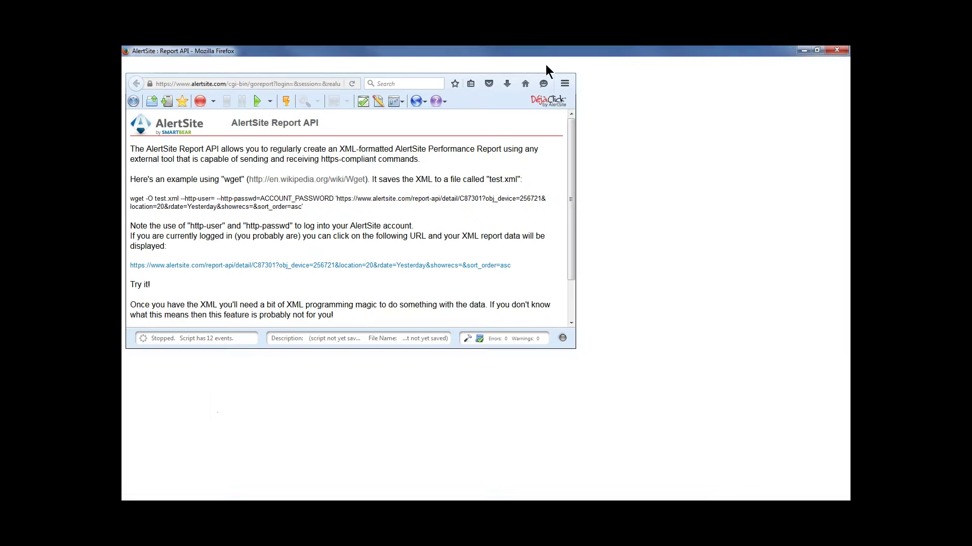
left_click(840, 51)
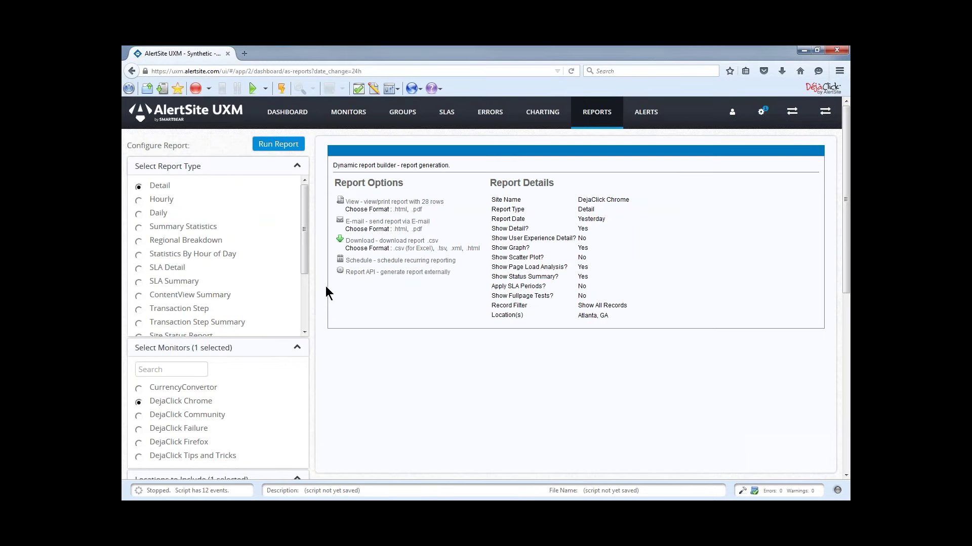
View the generated Detail report in HTML format and switch its response time graph to a bar chart.
left_click(400, 209)
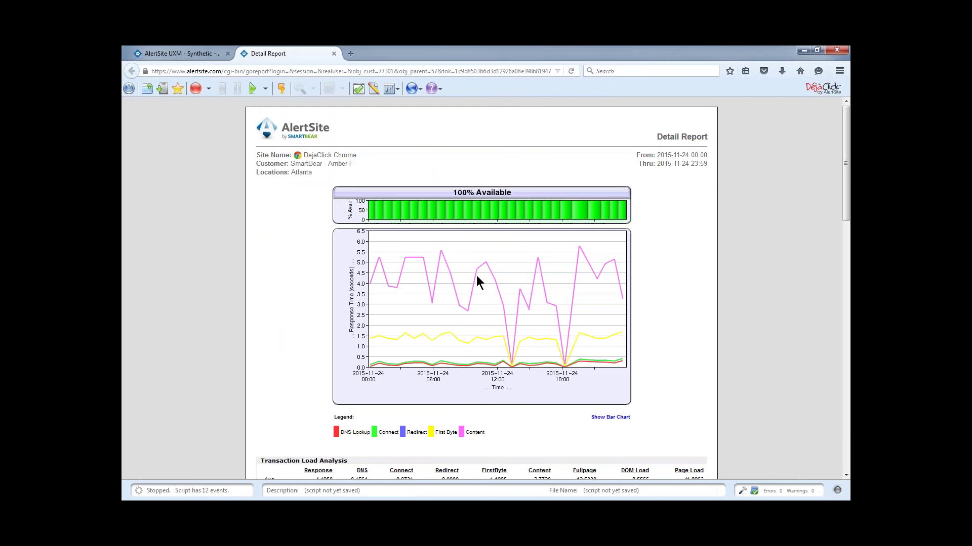
scroll(475, 275, "down", 2)
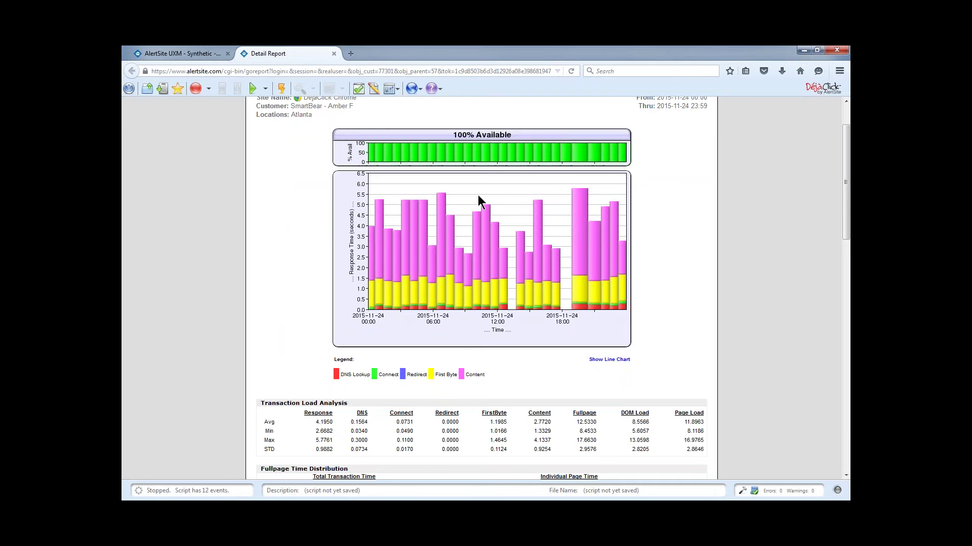
Examine the report's Transaction Load Analysis, Fullpage Time Distribution, Status Summary and Report Details sections.
scroll(477, 195, "down", 4)
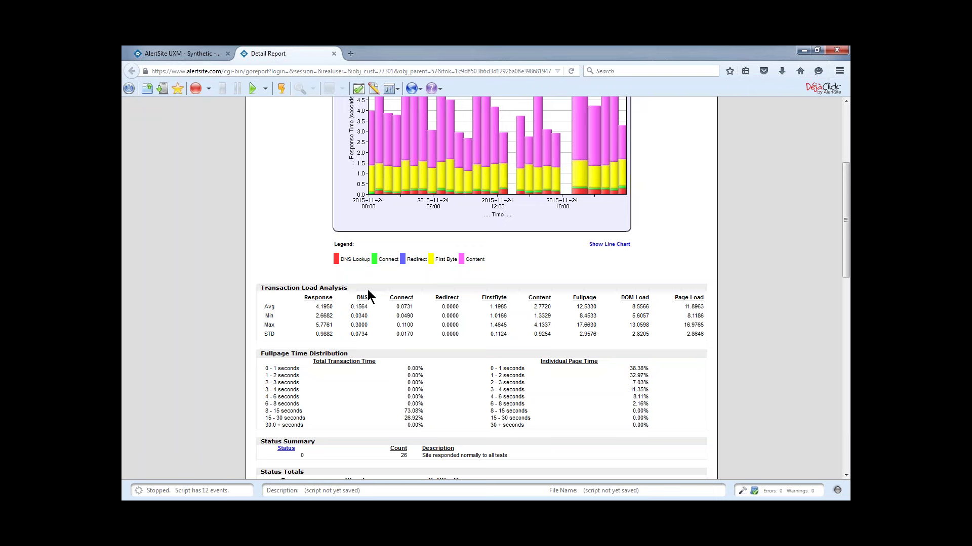
scroll(368, 292, "down", 2)
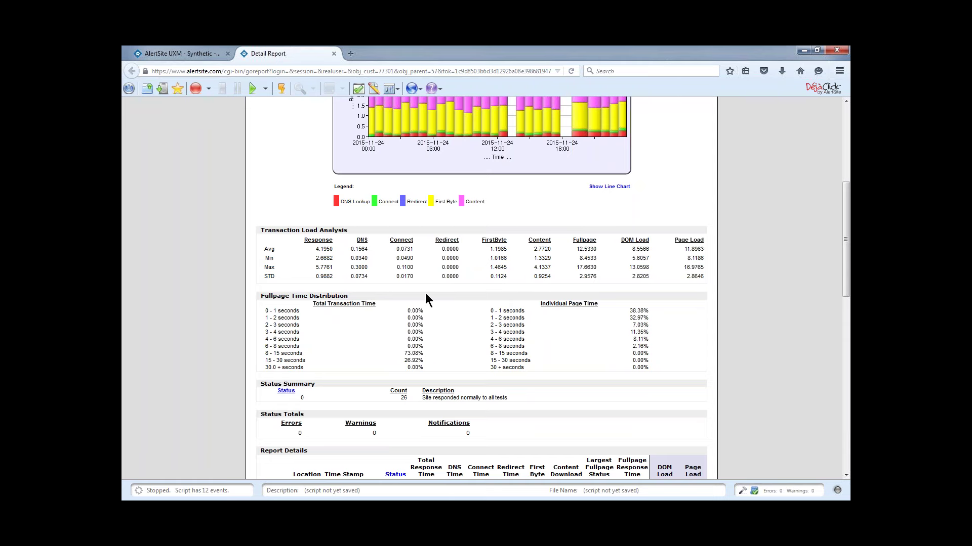
scroll(301, 283, "down", 3)
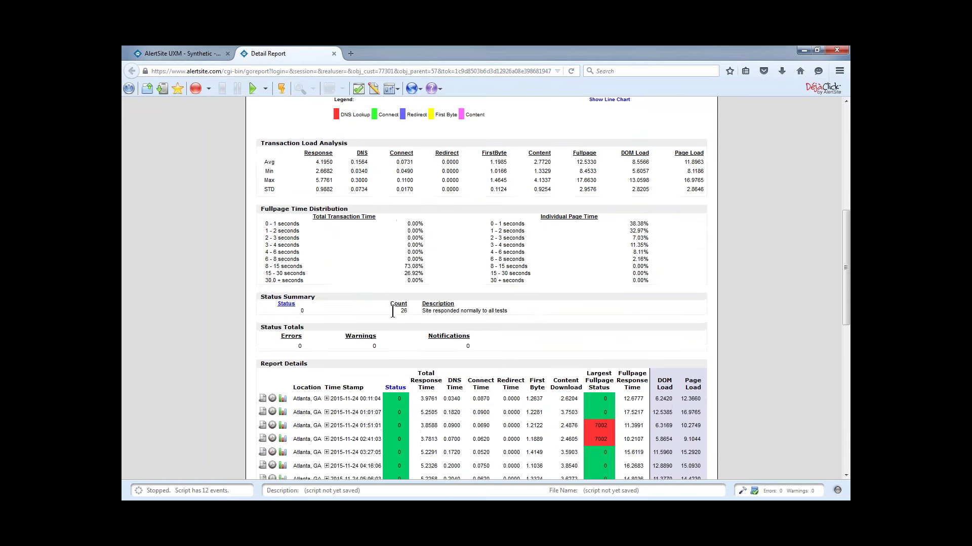
scroll(393, 312, "down", 1)
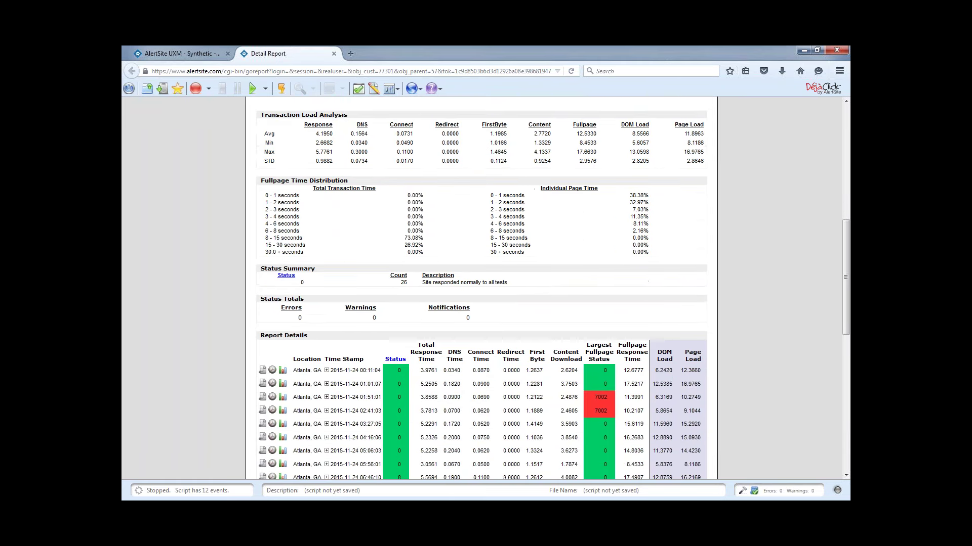
left_click_drag(403, 275, 411, 284)
left_click(411, 283)
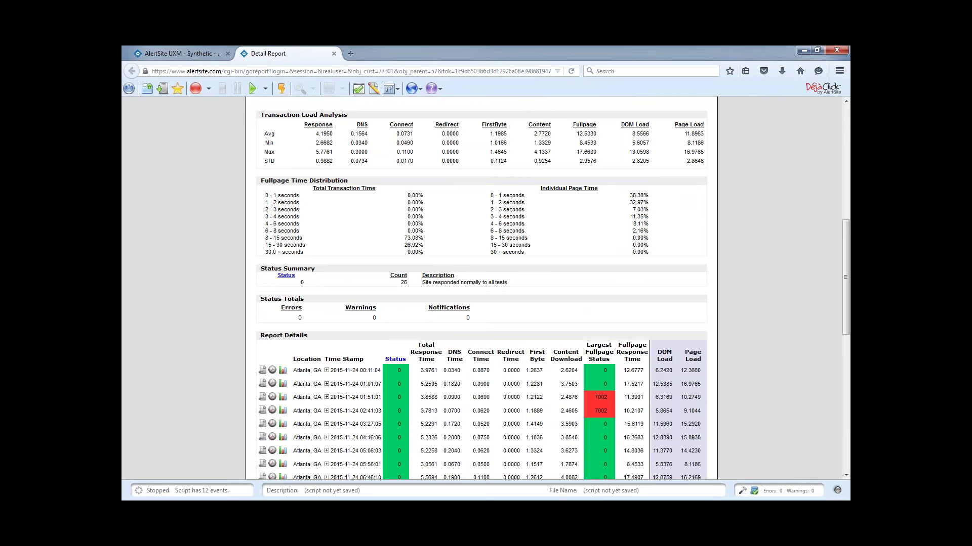
Open the status codes help from the Status Summary and expand the explanation of code 93, Missing instruction for dialog prompt.
left_click(286, 276)
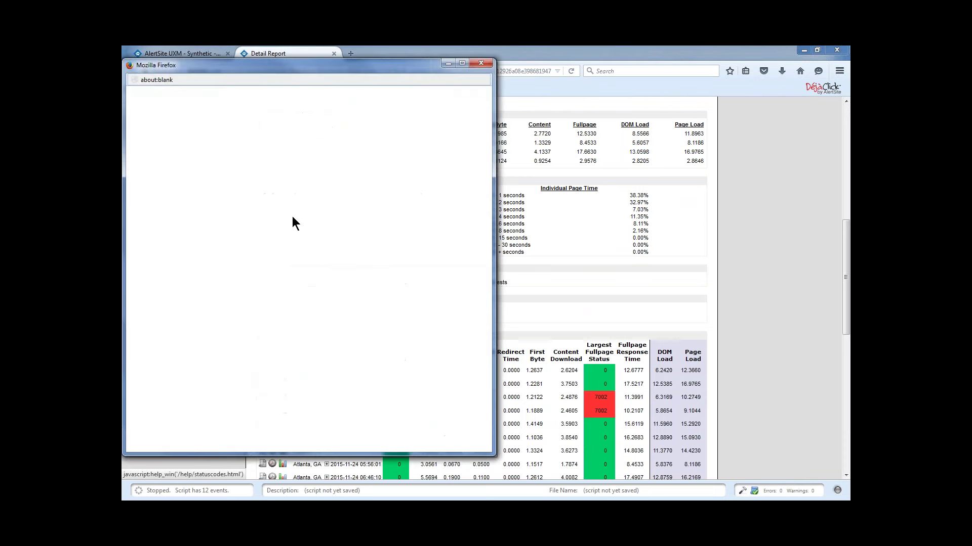
scroll(290, 181, "down", 3)
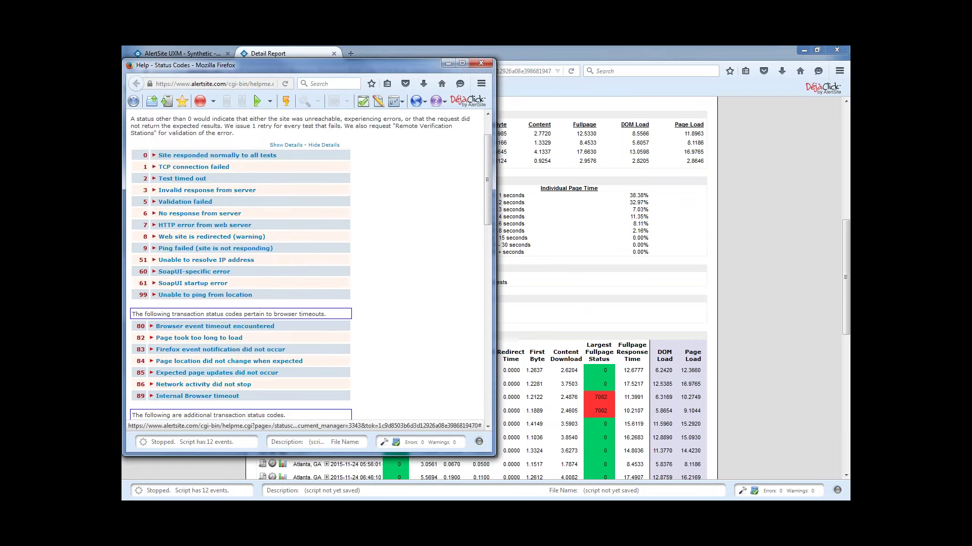
scroll(236, 211, "down", 8)
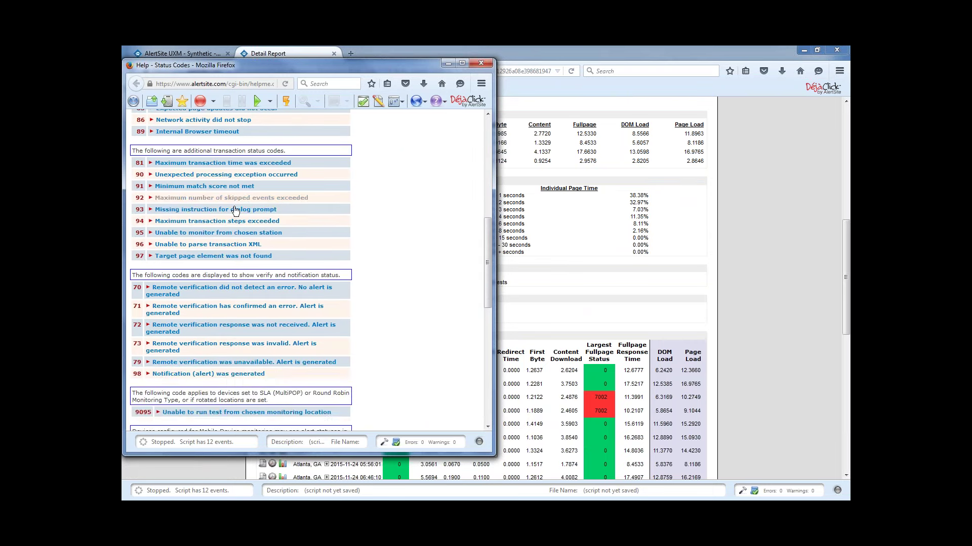
left_click(237, 209)
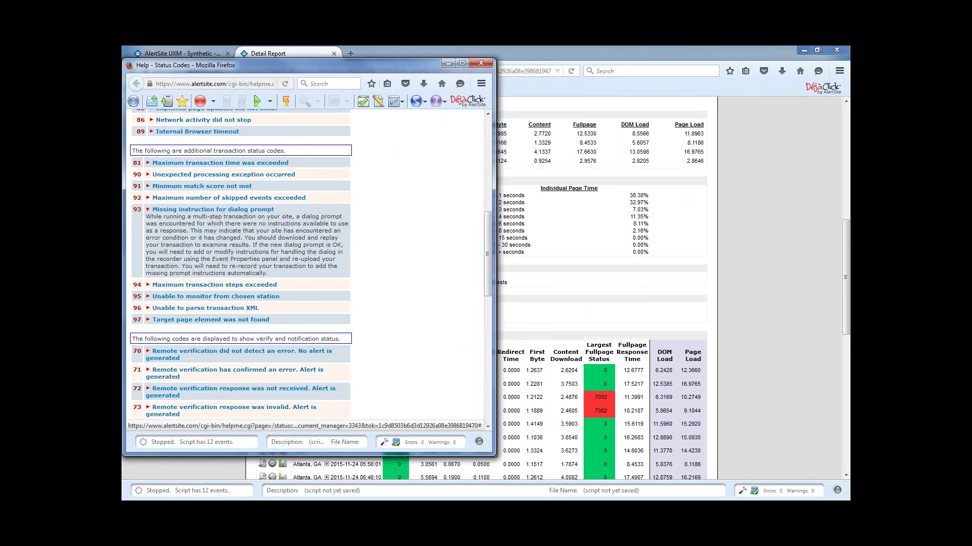
Highlight the full explanation of status code 93 and close the status codes help window.
left_click_drag(270, 273, 214, 252)
left_click_drag(147, 217, 146, 216)
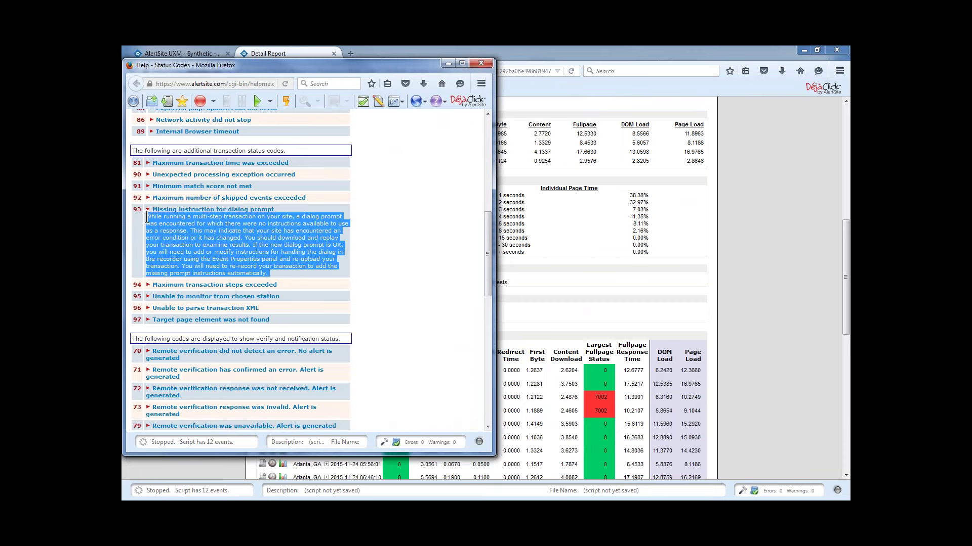
left_click(482, 63)
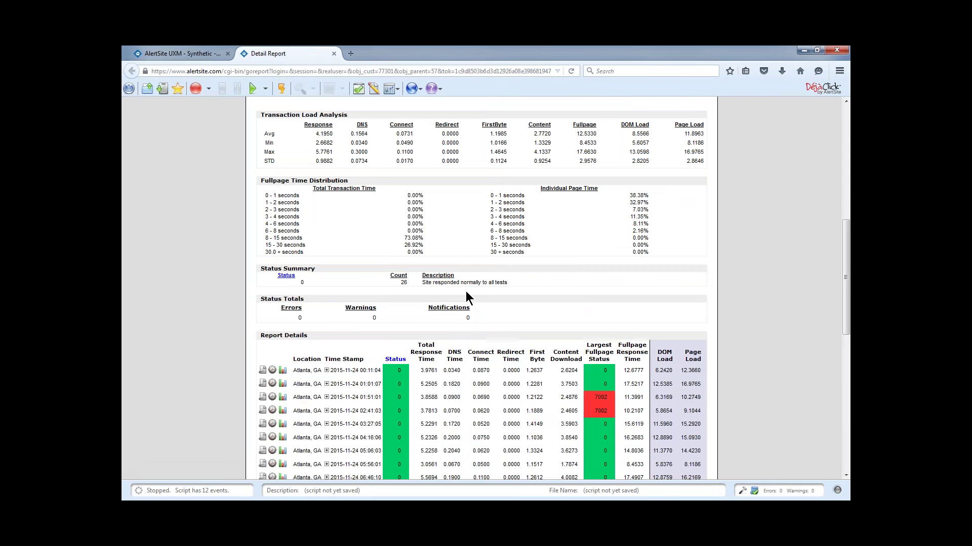
scroll(466, 294, "down", 5)
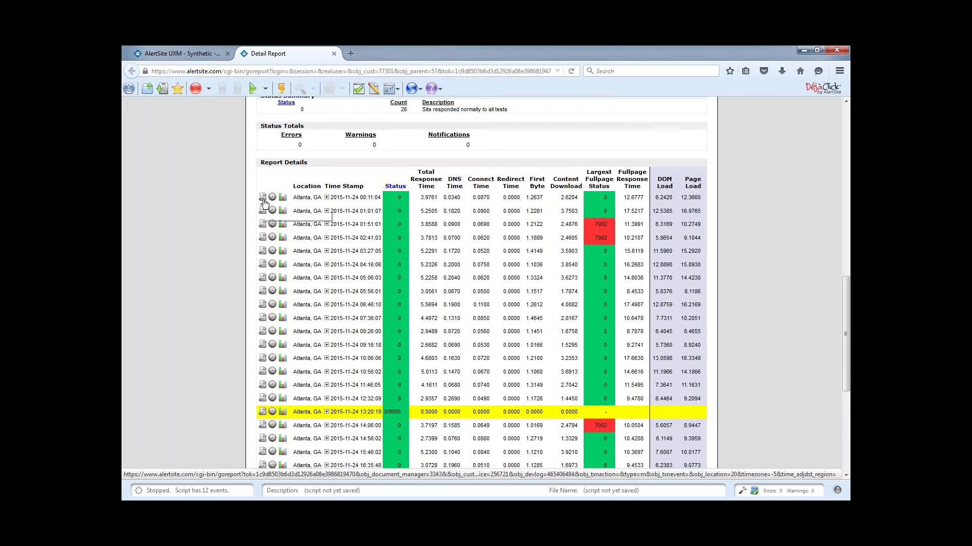
scroll(264, 203, "down", 3)
scroll(263, 203, "down", 3)
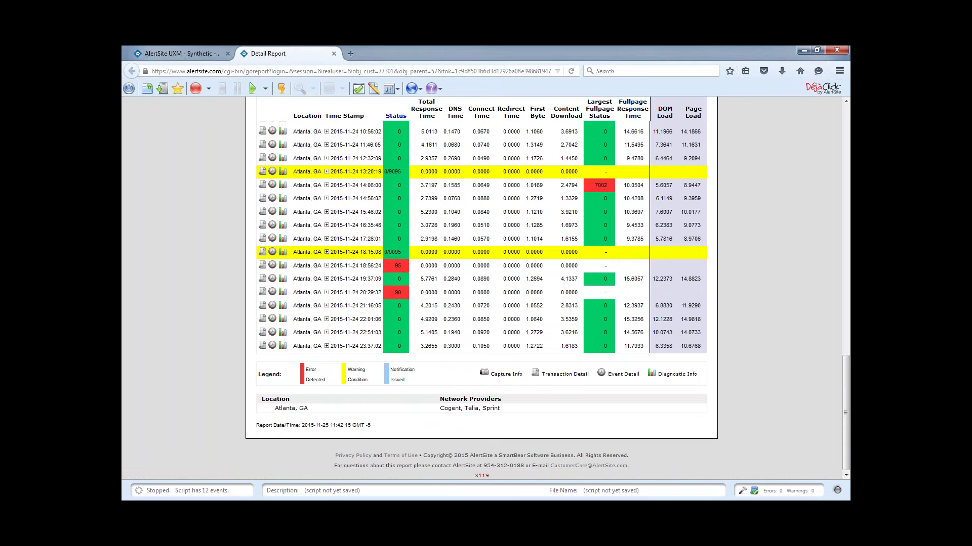
left_click(284, 253)
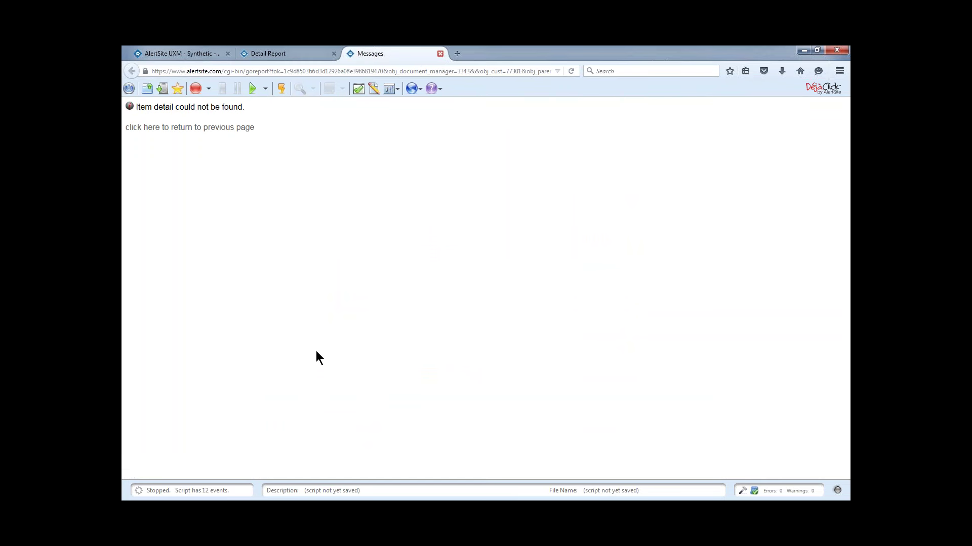
key("ctrl+w")
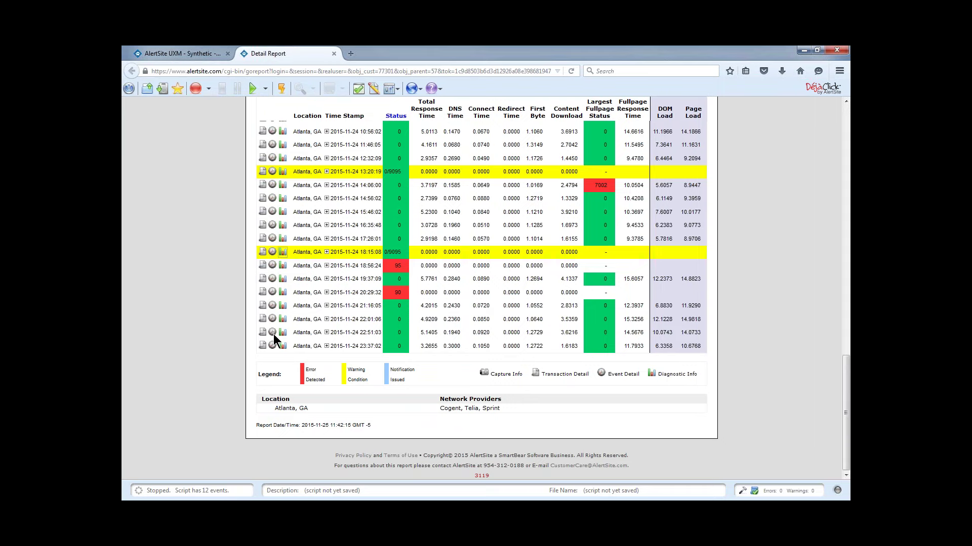
left_click(273, 334)
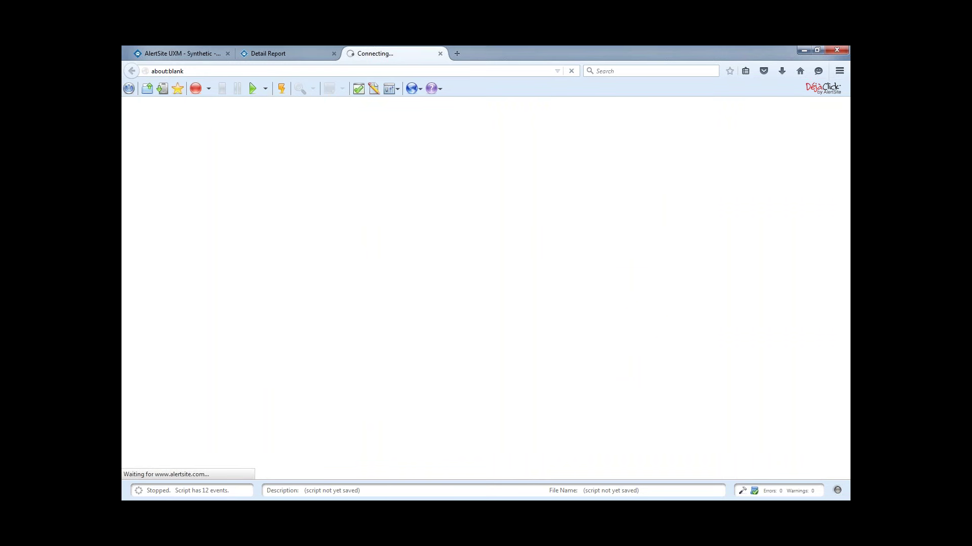
left_click(299, 56)
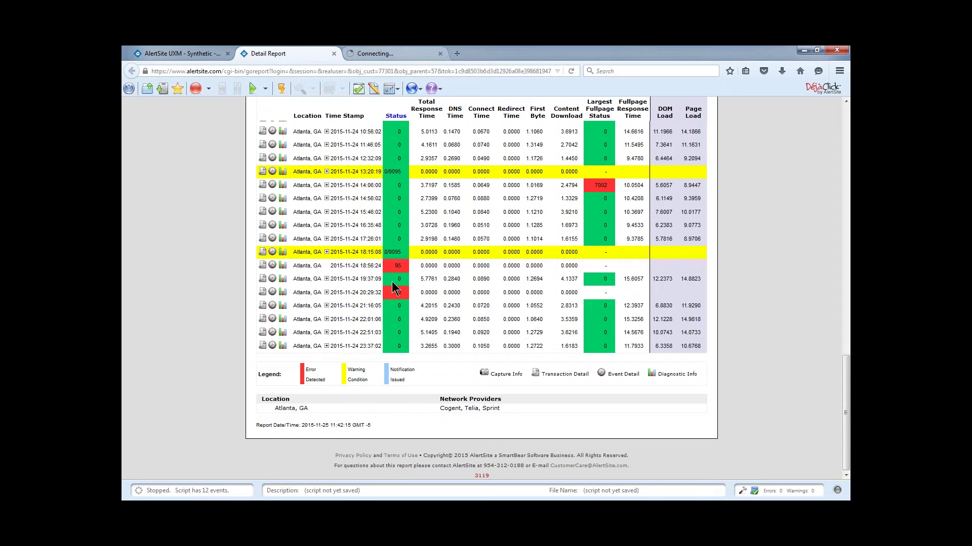
scroll(395, 288, "up", 5)
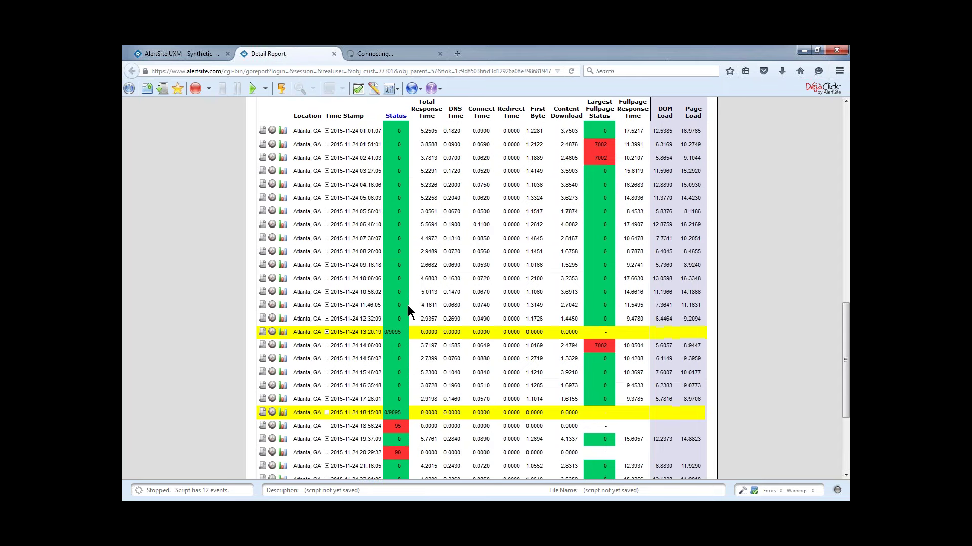
scroll(408, 305, "up", 5)
scroll(408, 305, "up", 3)
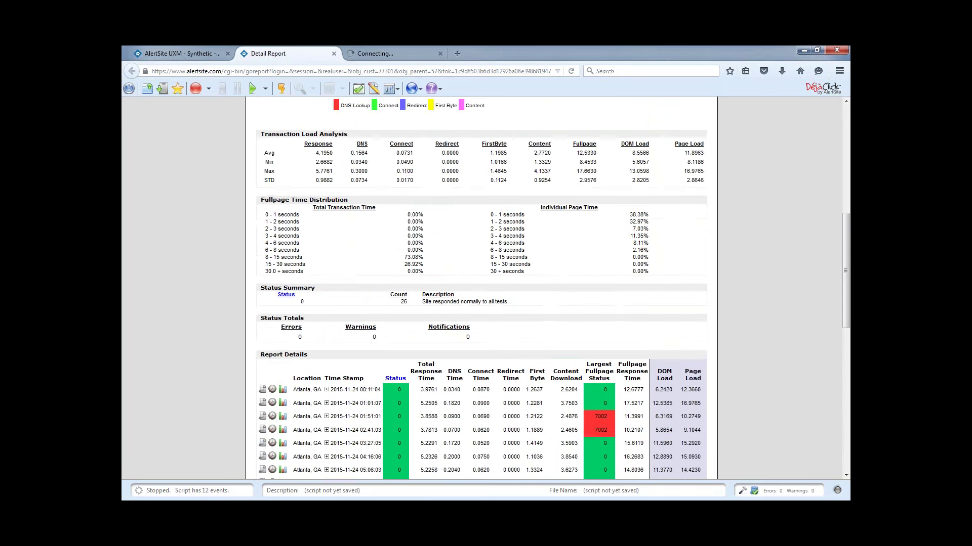
left_click(393, 47)
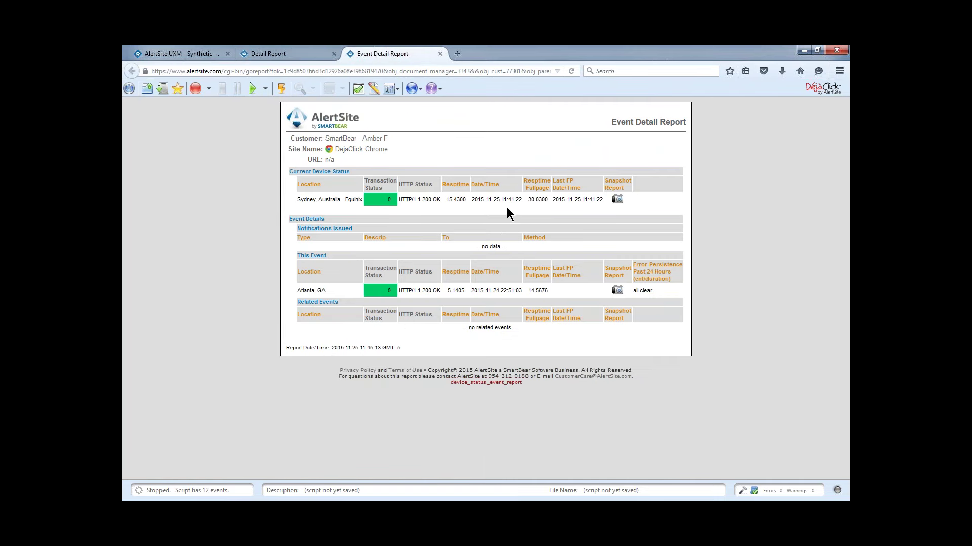
Open the snapshot report for the Sydney location, review its chart and report details, and close it.
left_click(617, 200)
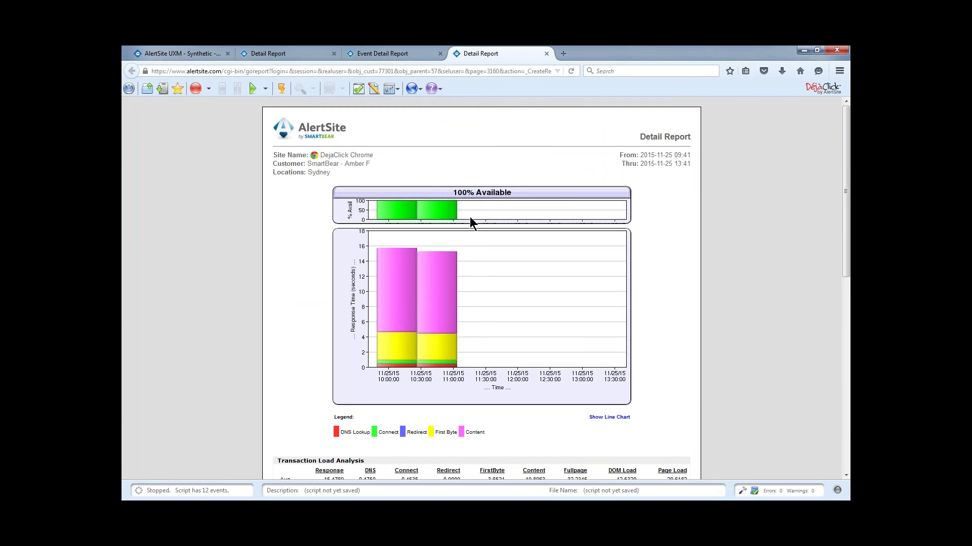
scroll(472, 222, "down", 1)
scroll(470, 218, "down", 7)
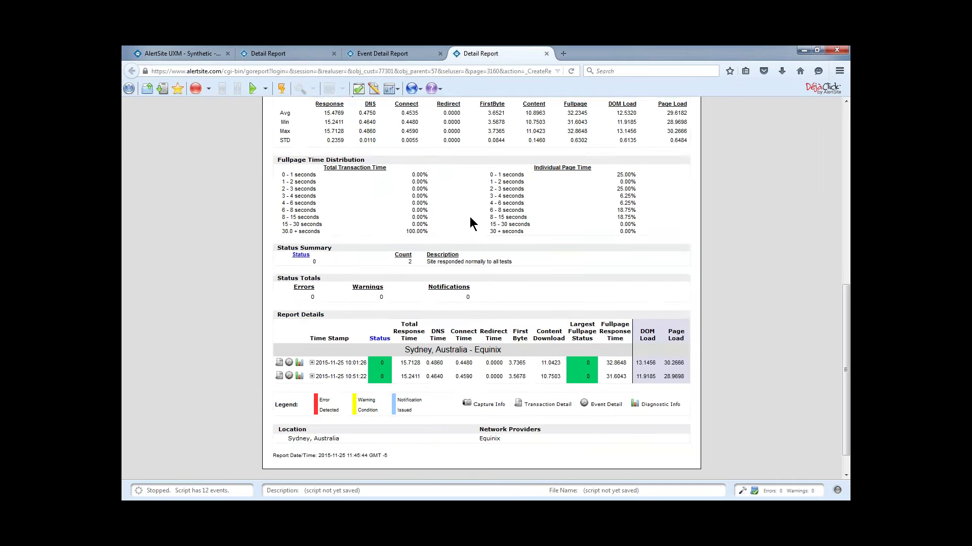
scroll(469, 222, "up", 5)
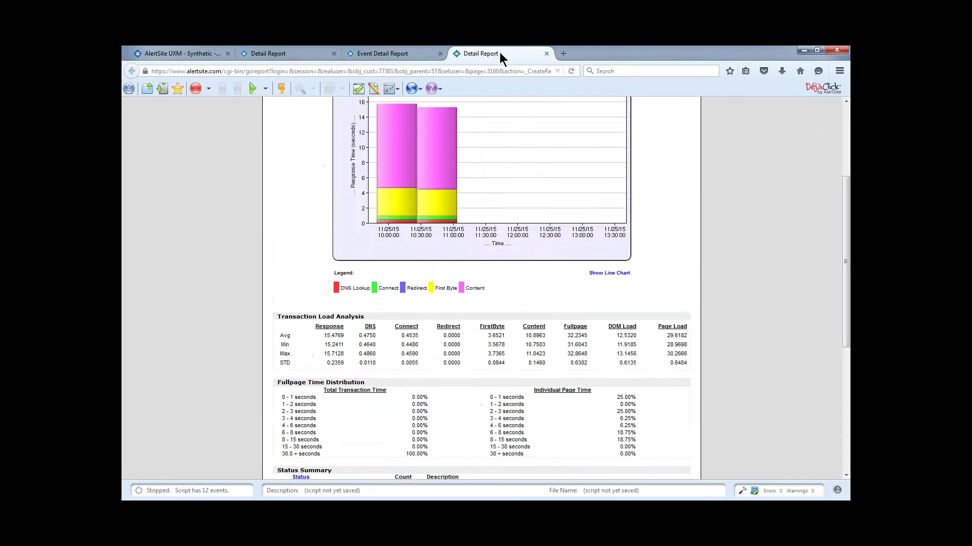
left_click(546, 53)
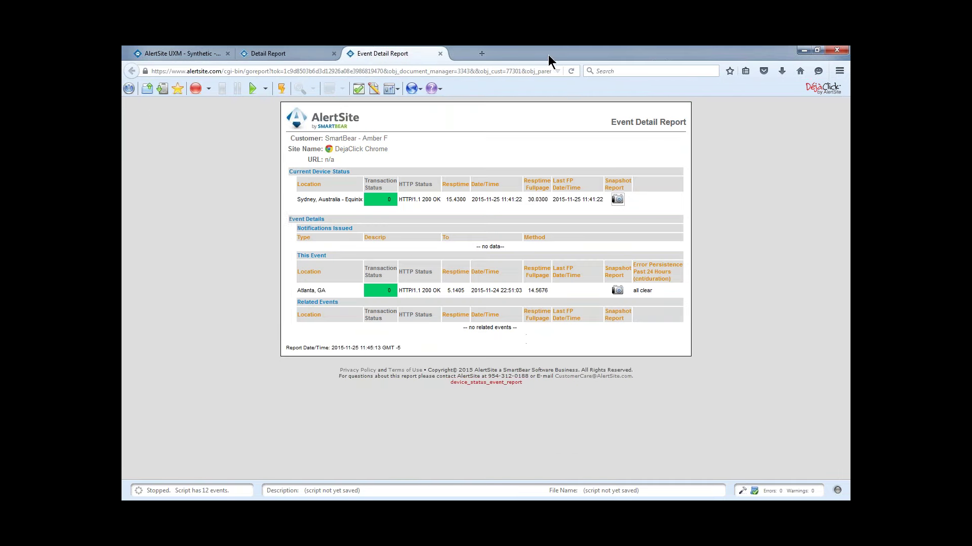
Close the Event Detail and Detail reports and open the Alert Recipients page.
left_click(439, 53)
left_click(333, 53)
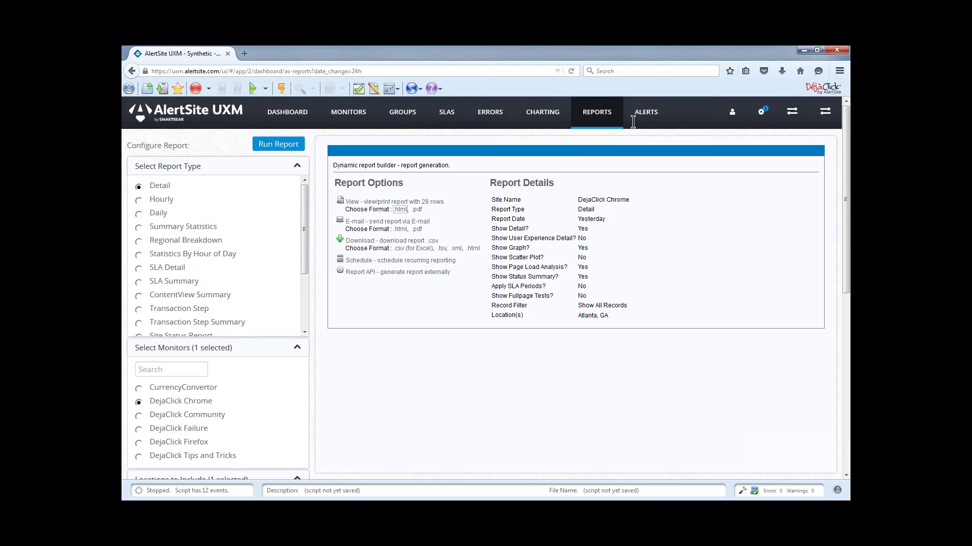
left_click(653, 115)
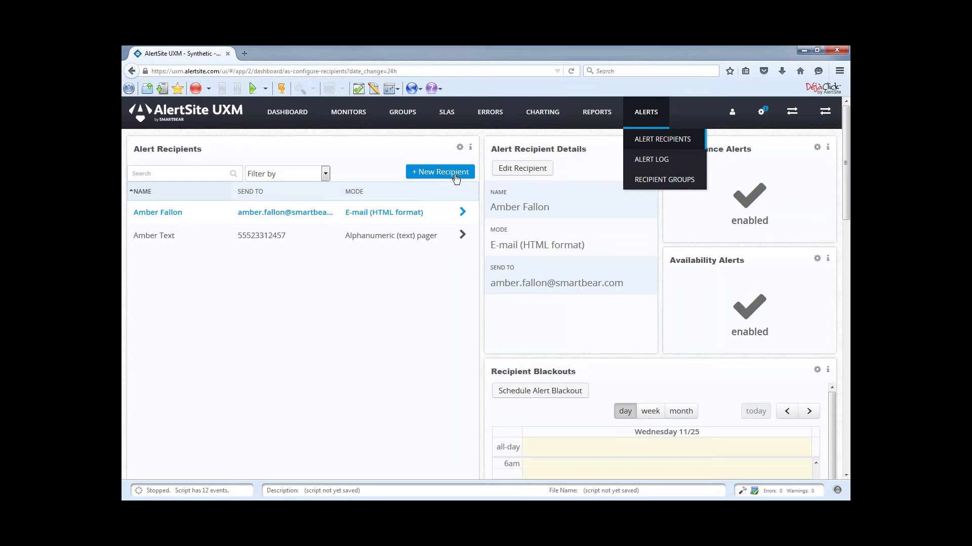
Fill in a new alert recipient's name and phone number, review the available notification modes, and discard the form.
left_click(427, 173)
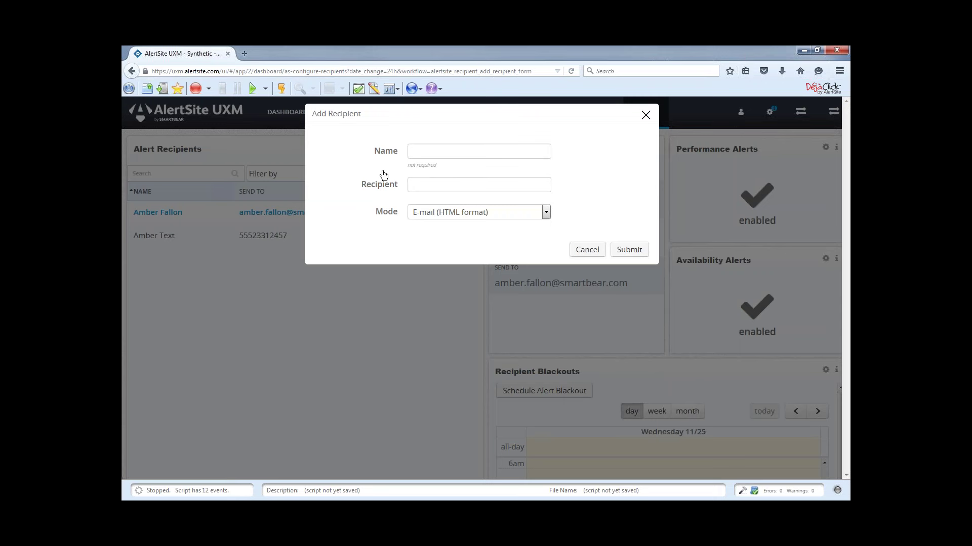
left_click(429, 185)
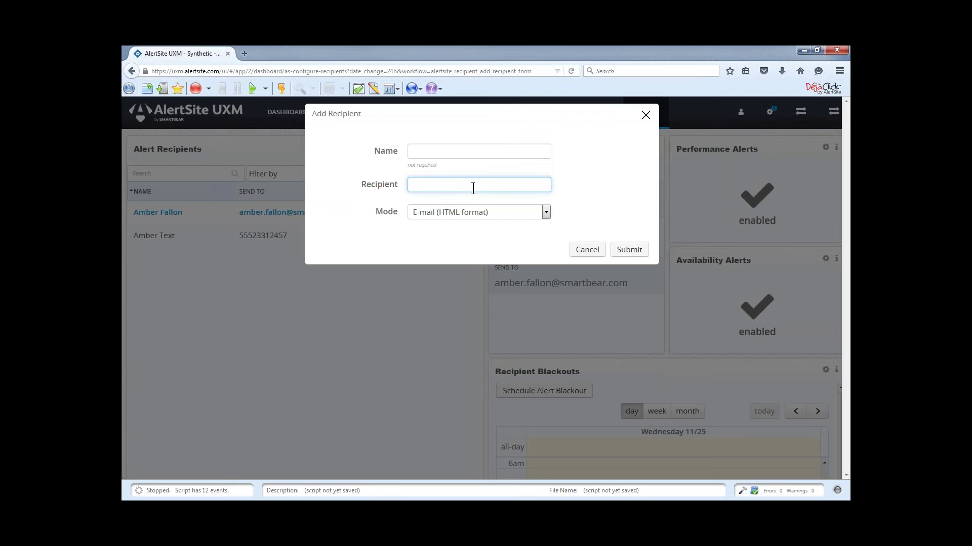
left_click(468, 158)
type("Amber D")
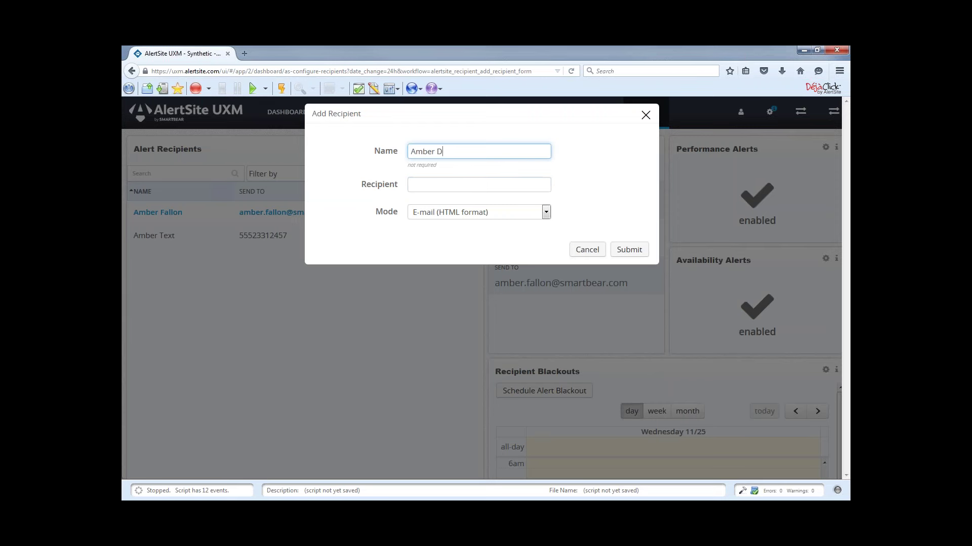
type("esk")
left_click(467, 186)
type("55512128")
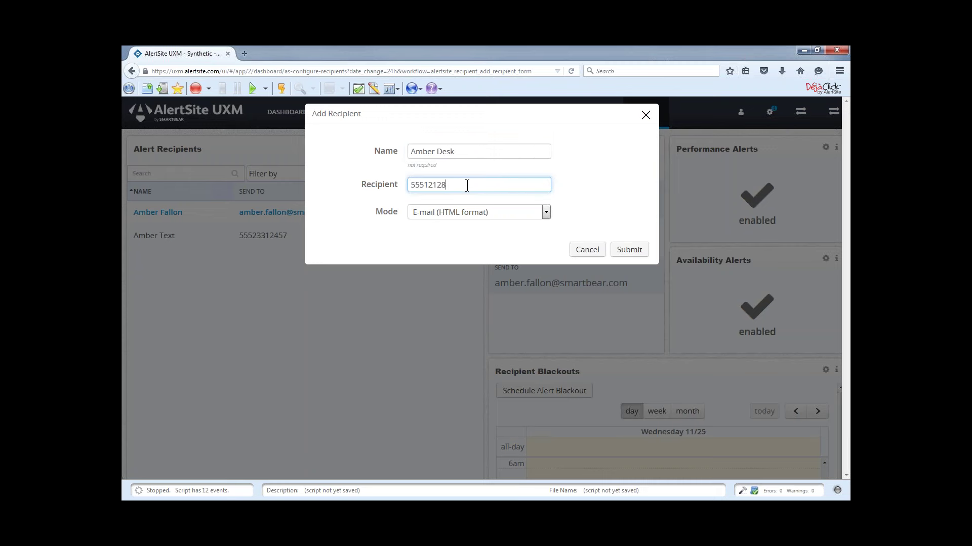
type("741")
left_click(546, 213)
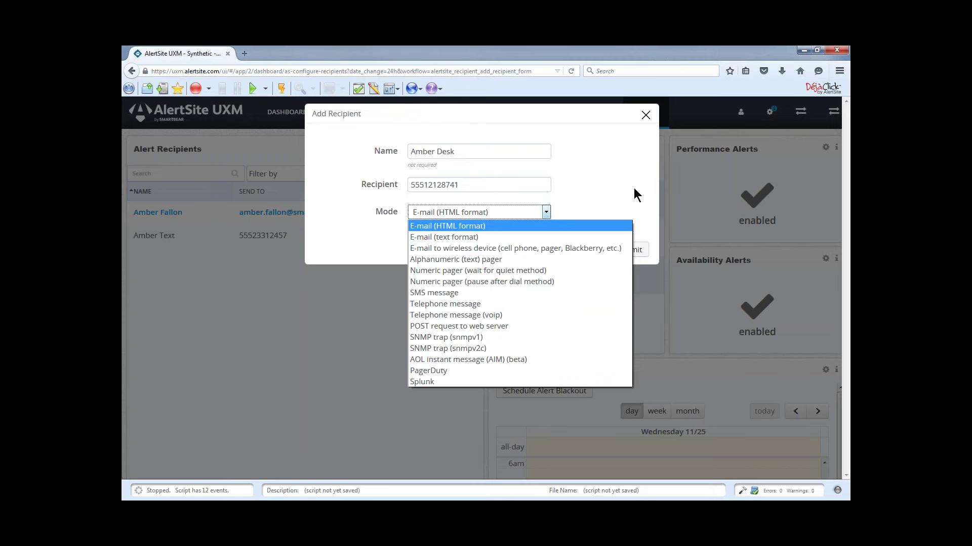
left_click(645, 115)
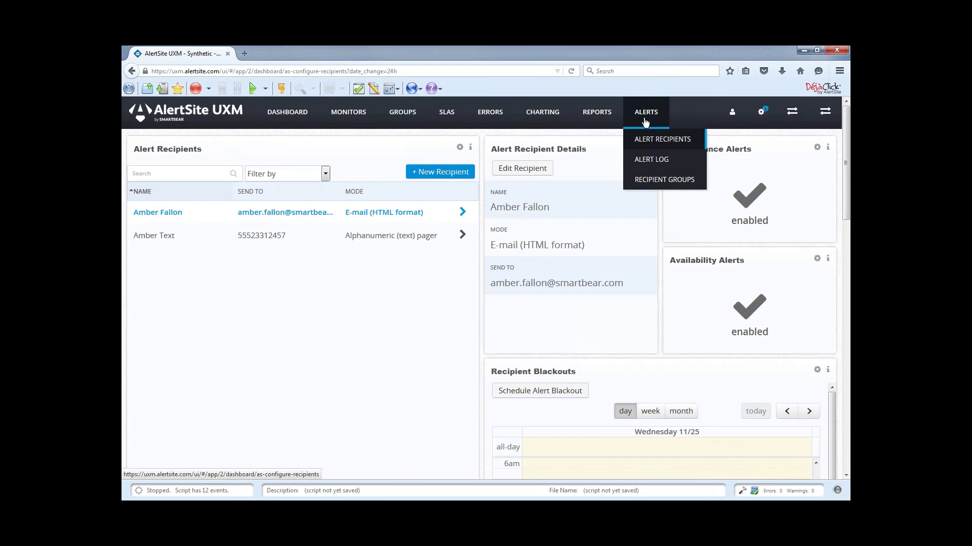
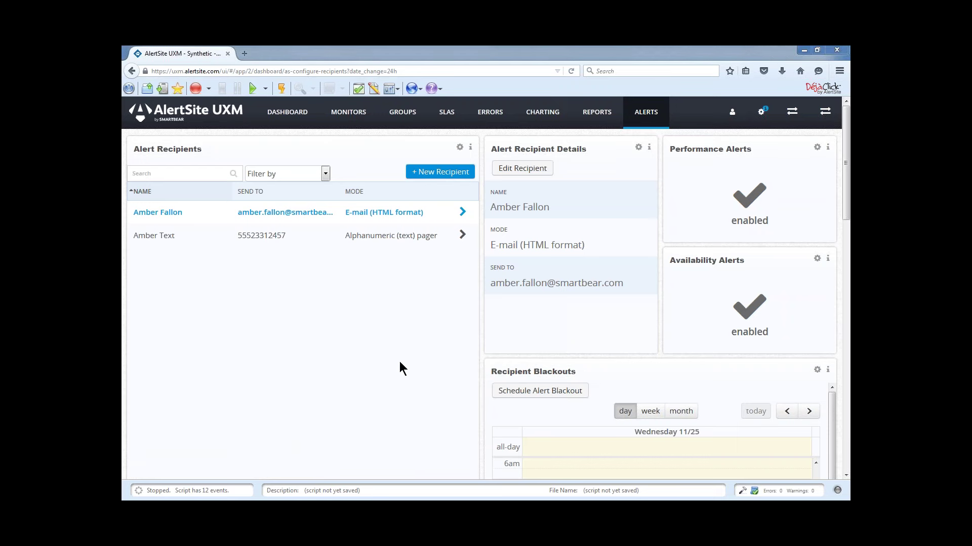
Review the e-mail recipient's Availability Alerts settings, error threshold options and Performance Alerts settings, and close the editor without submitting.
left_click(292, 219)
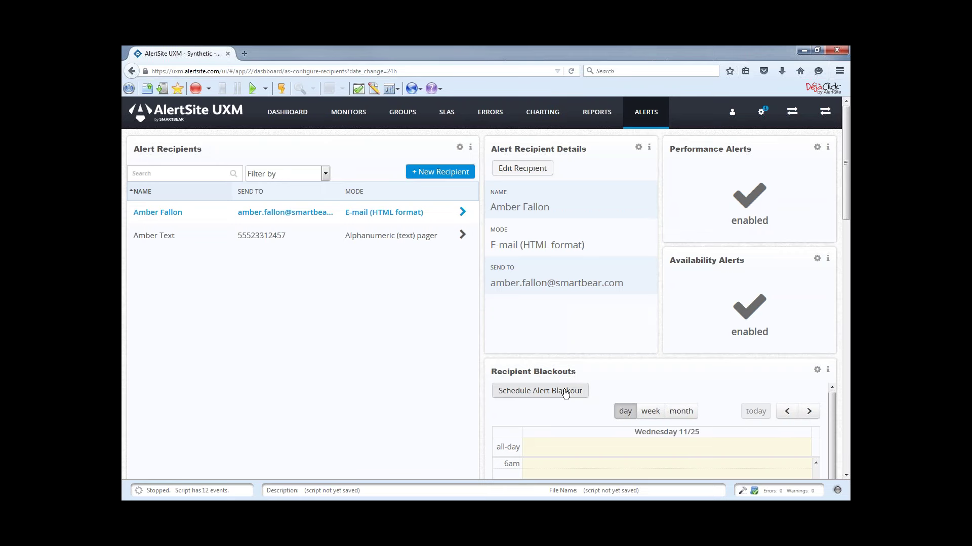
left_click(528, 170)
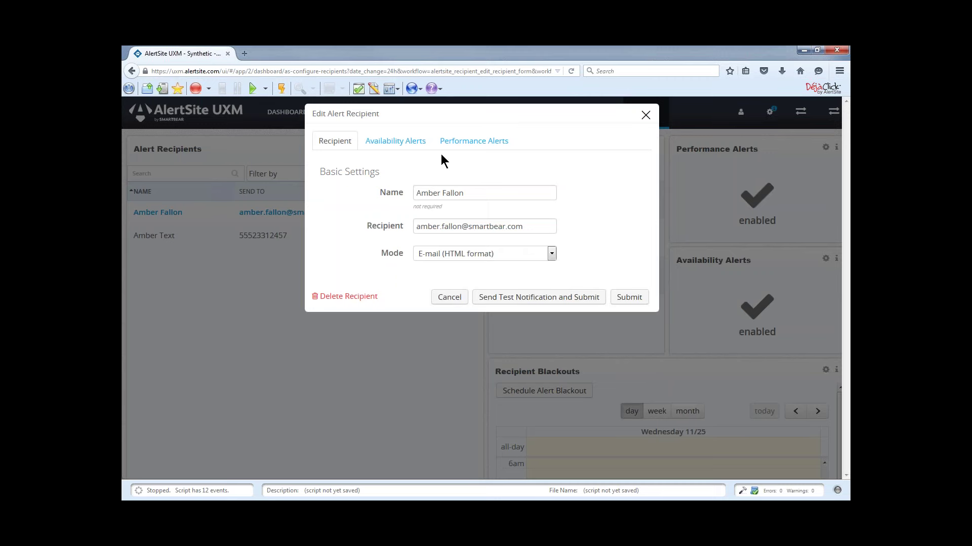
left_click(383, 142)
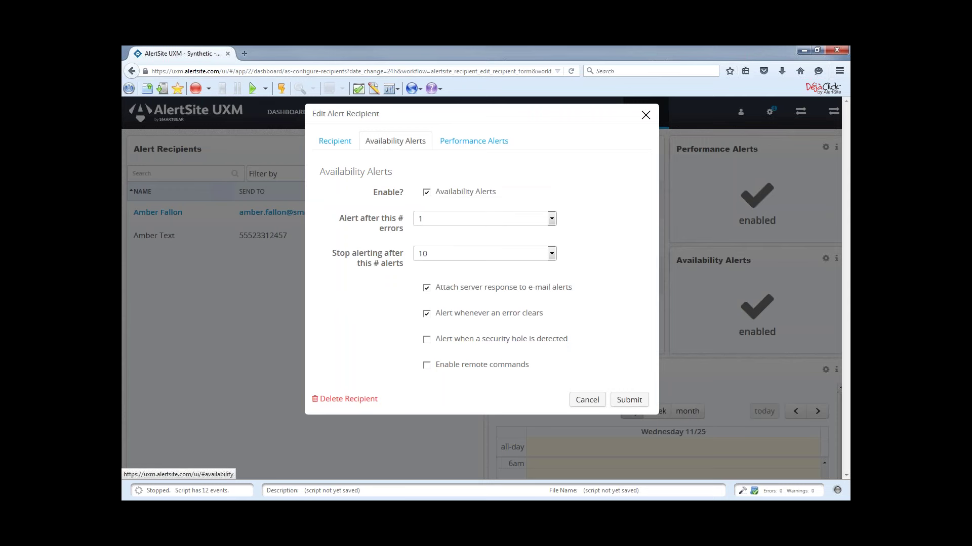
key("Tab")
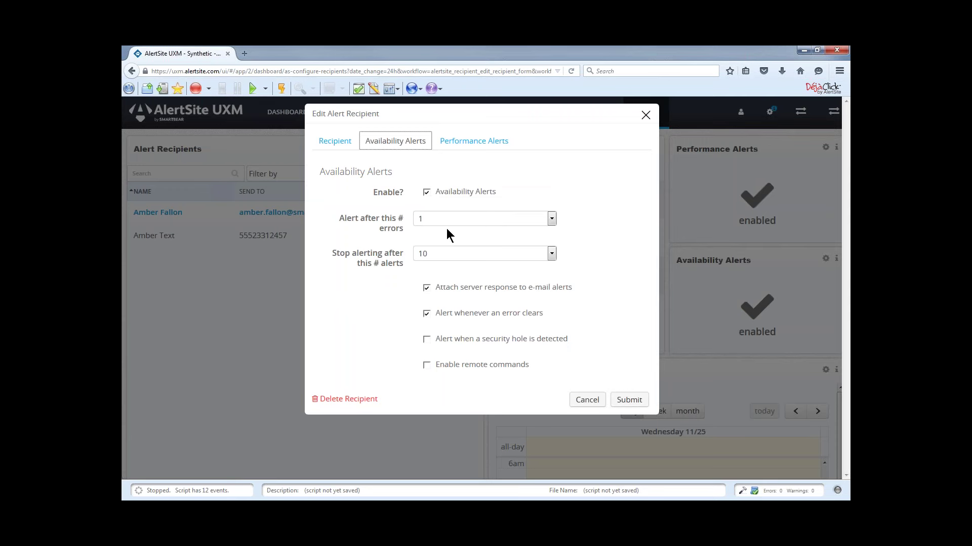
key("Tab")
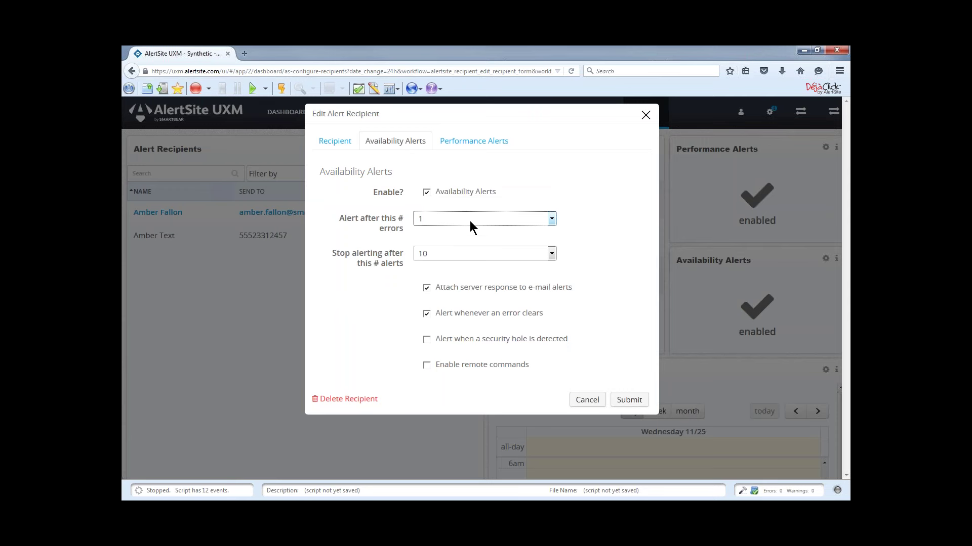
left_click(549, 218)
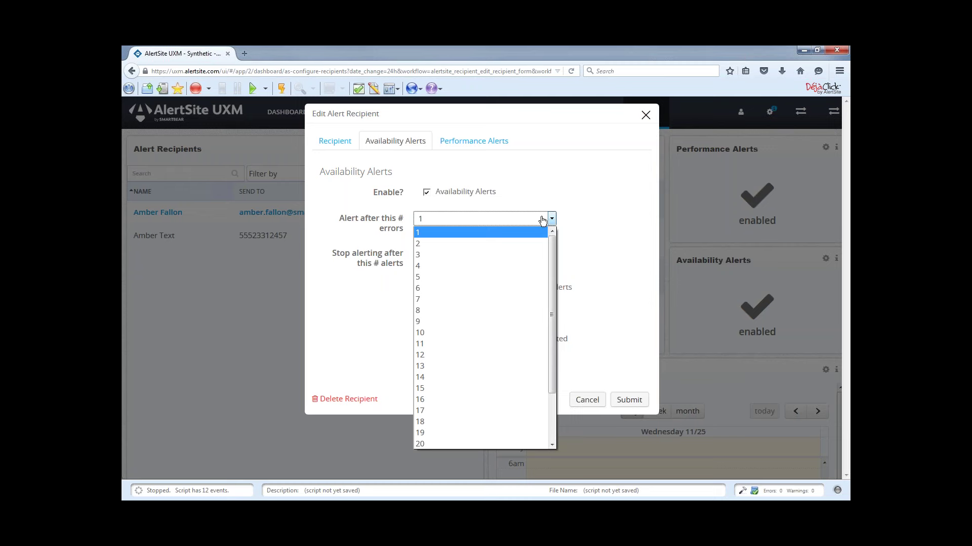
left_click(568, 177)
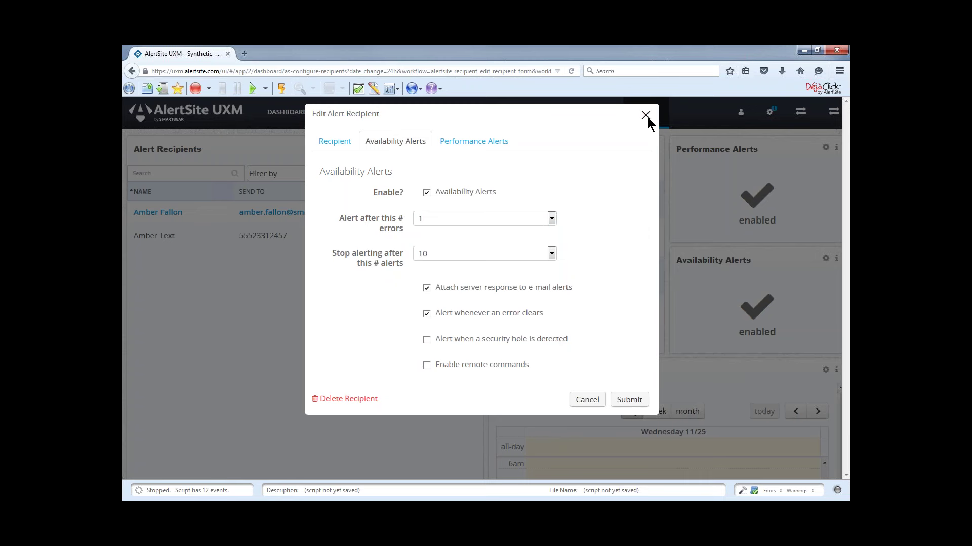
left_click(486, 146)
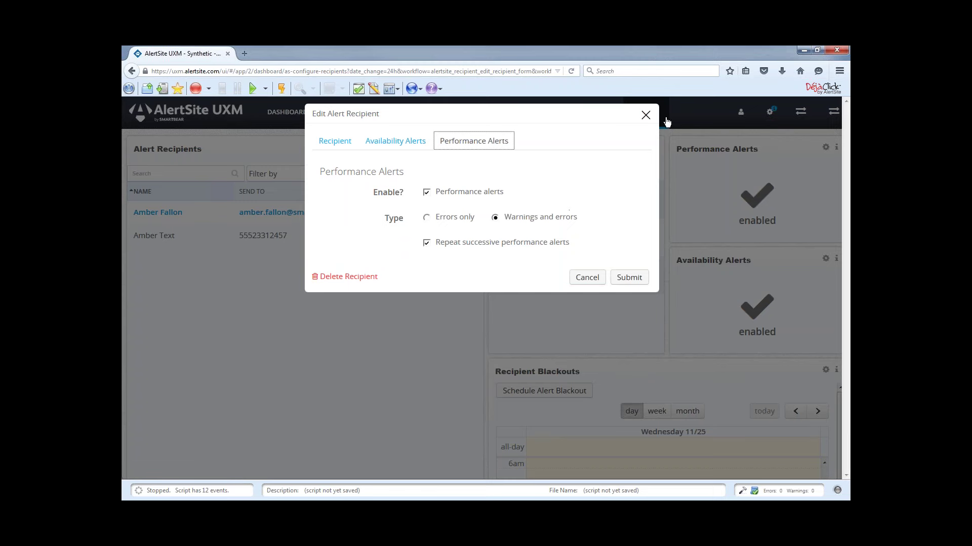
left_click(647, 116)
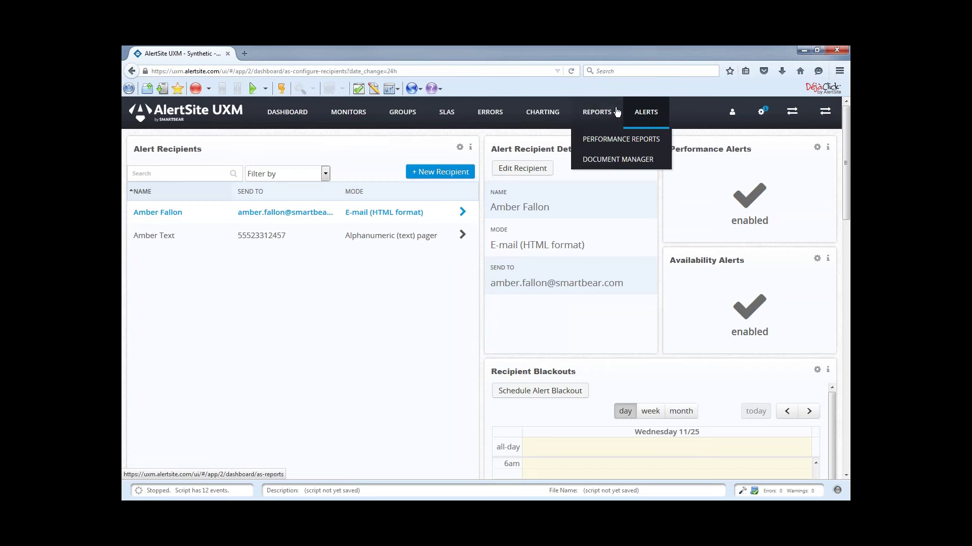
Open the Alert Log to view alerts for the last 24 hours.
mouse_move(648, 115)
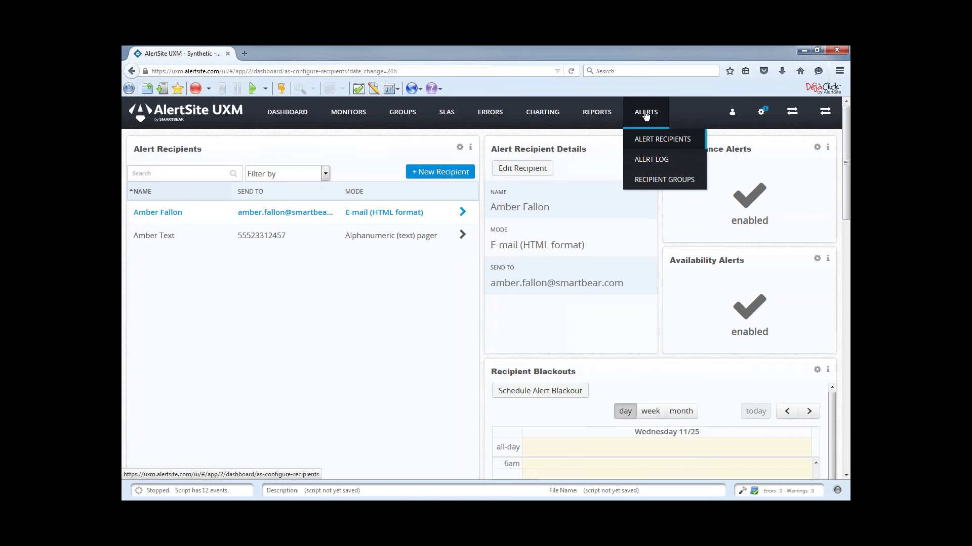
left_click(651, 160)
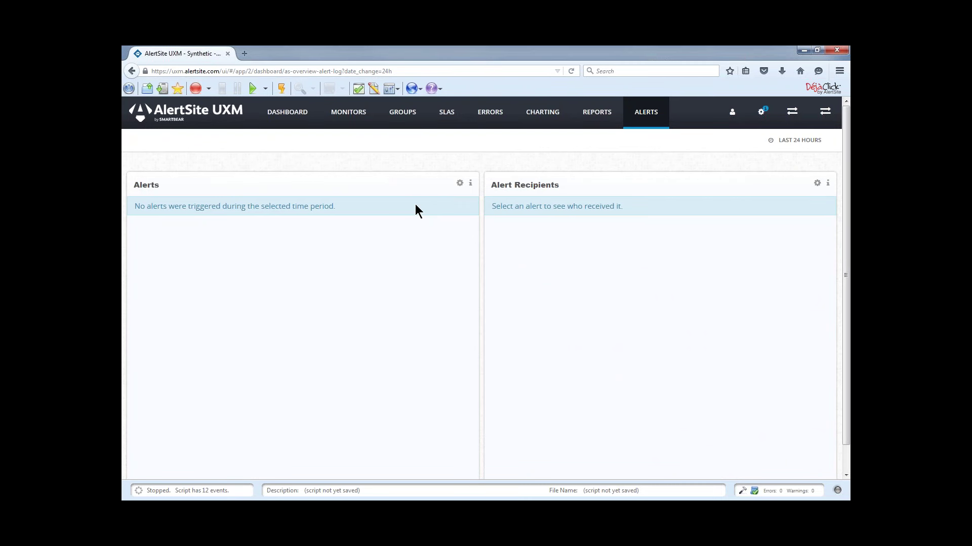
Go to the Recipient Groups page and open the Demo group for editing.
mouse_move(642, 115)
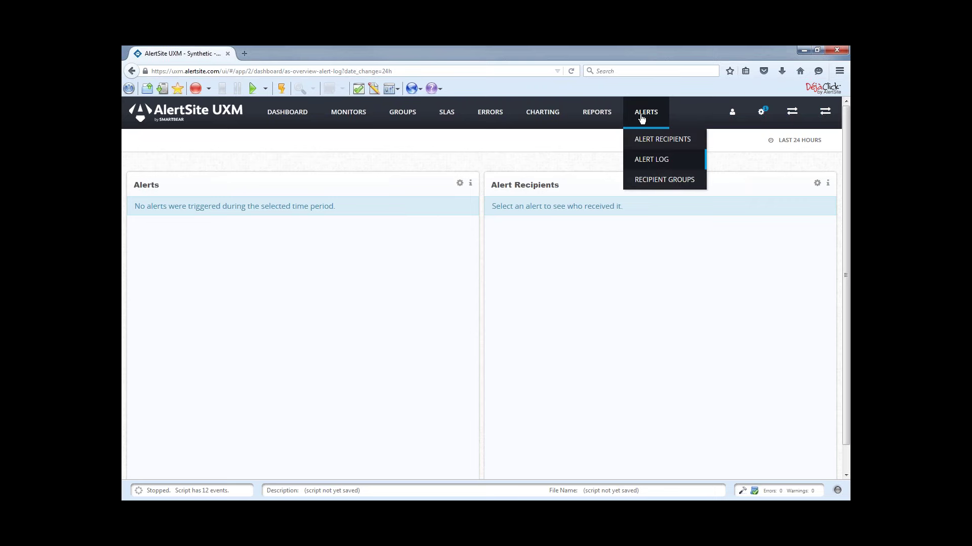
left_click(666, 181)
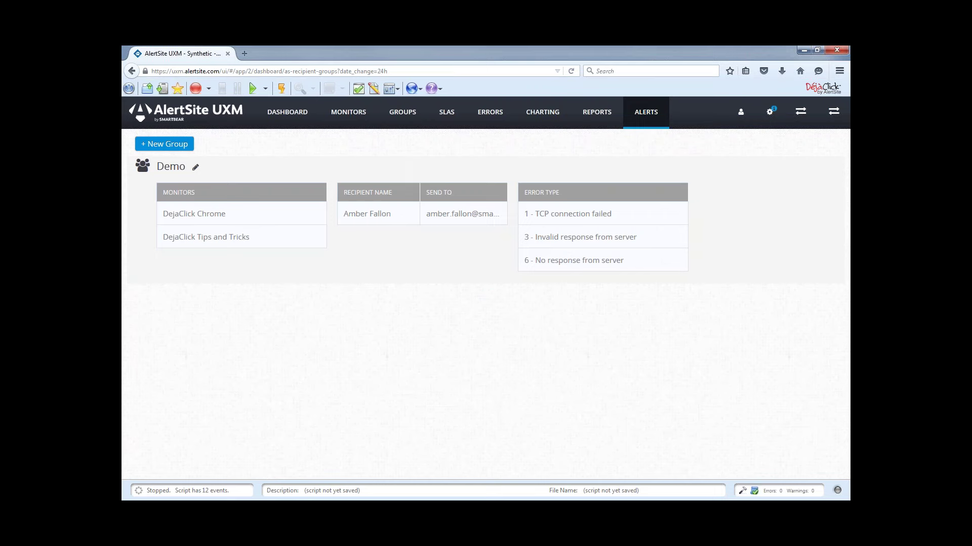
left_click(196, 168)
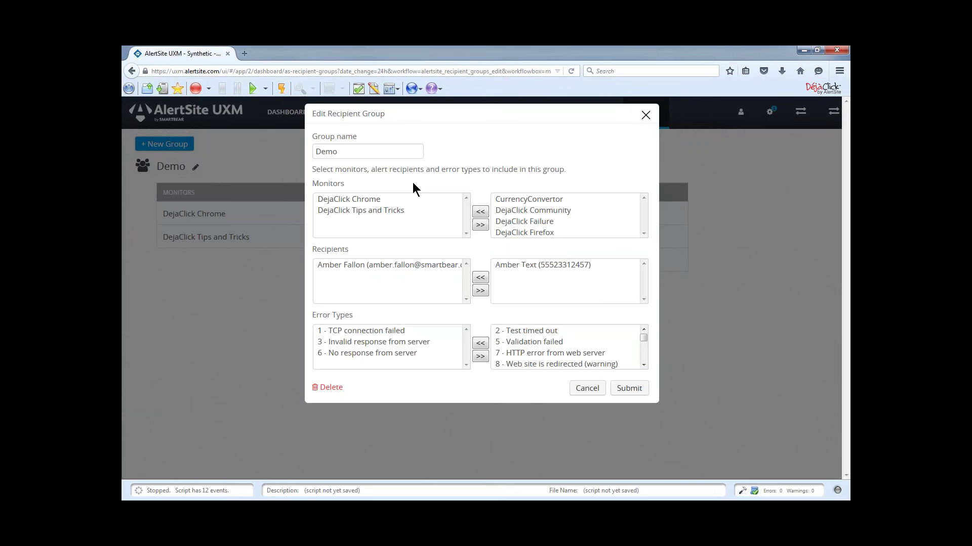
Review the Demo group's assigned monitors, recipient and error types and the other available error types, and close the editor without submitting.
left_click(364, 210)
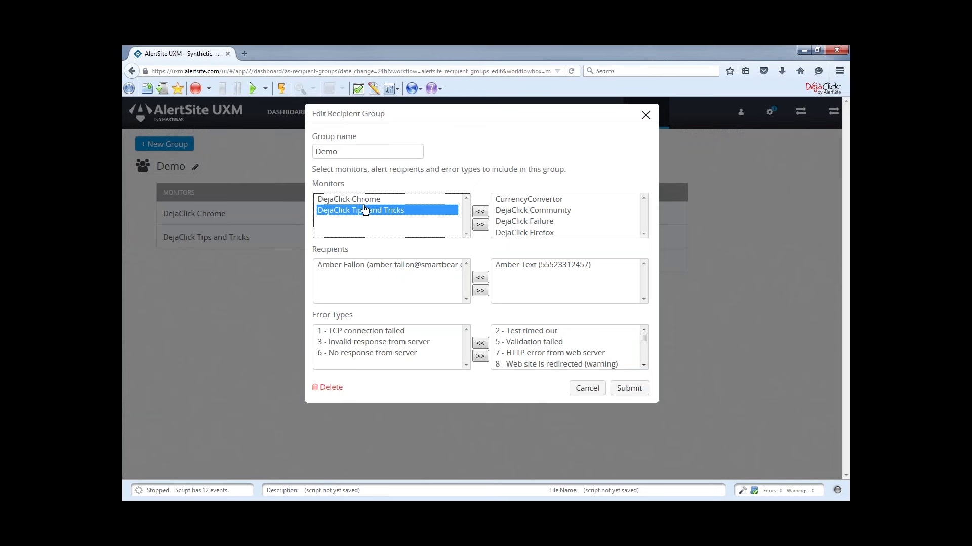
left_click(365, 201)
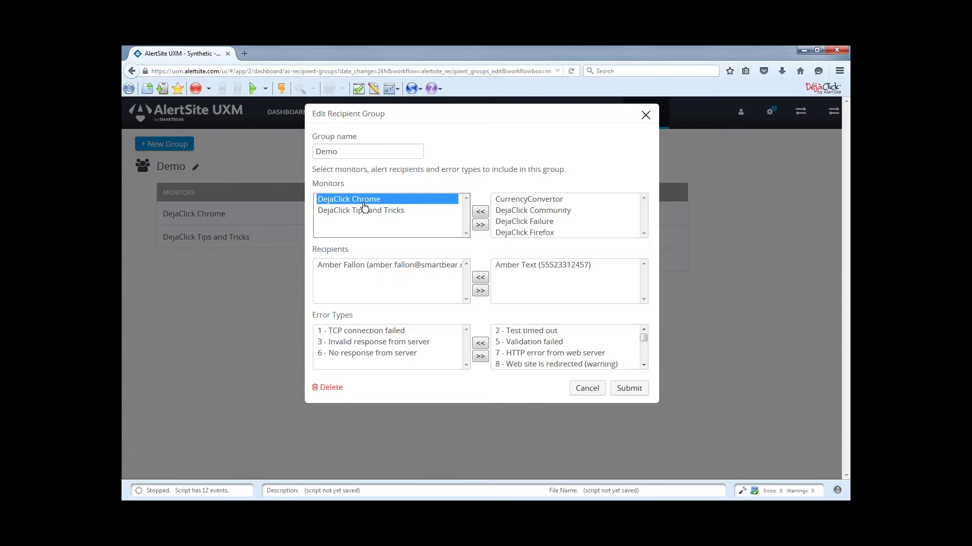
left_click(344, 269)
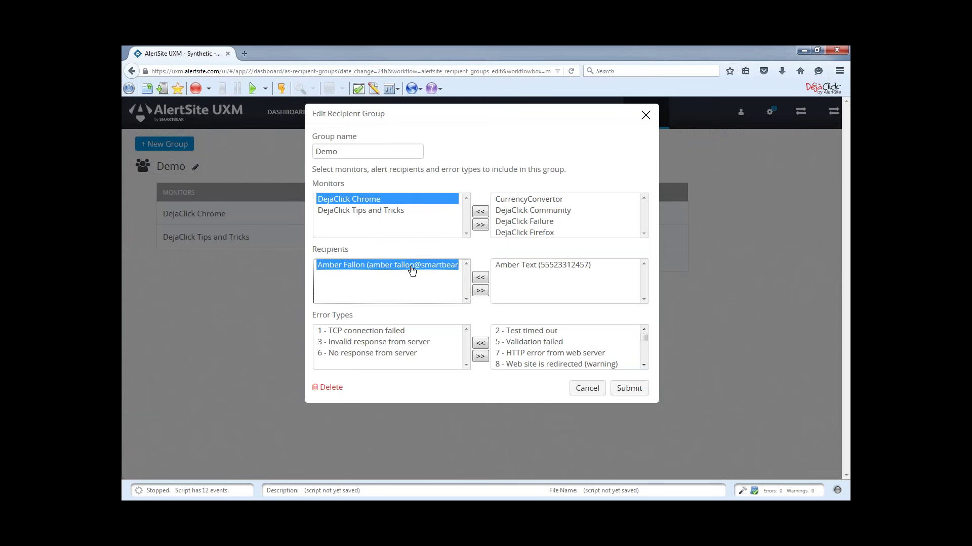
left_click(369, 345)
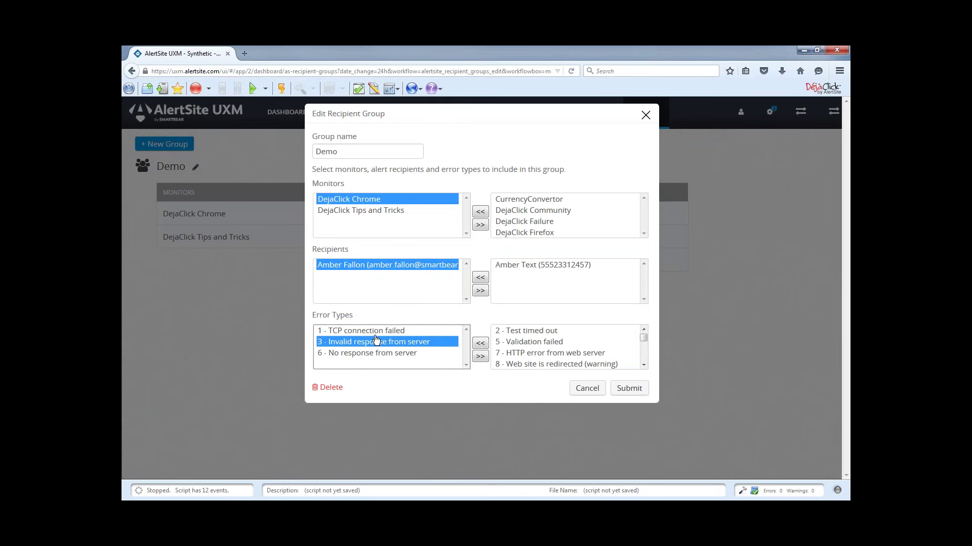
left_click(377, 334)
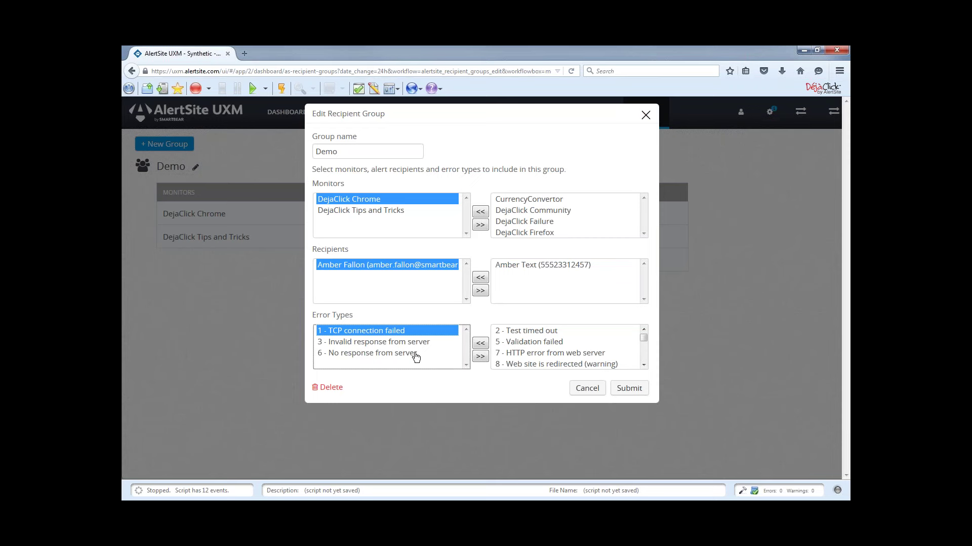
left_click_drag(644, 342, 645, 362)
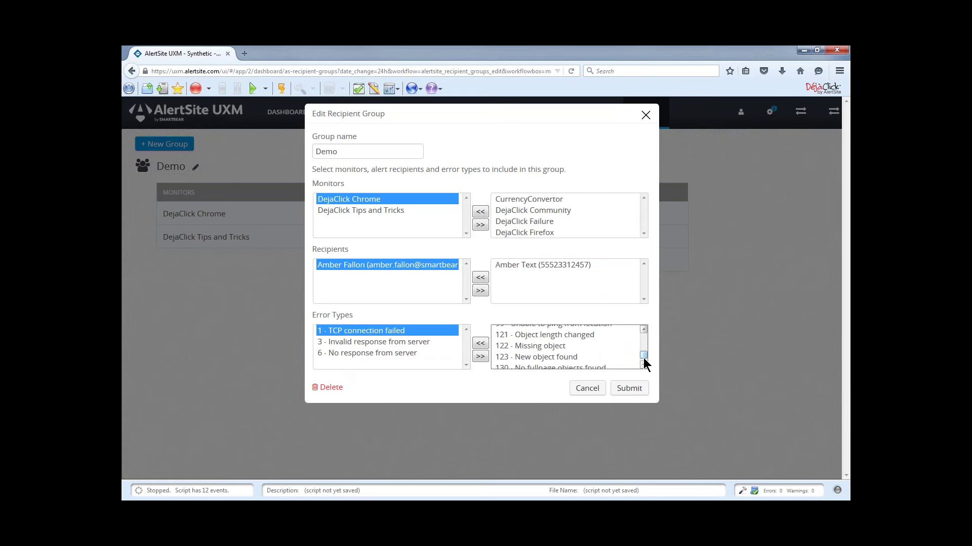
left_click(645, 115)
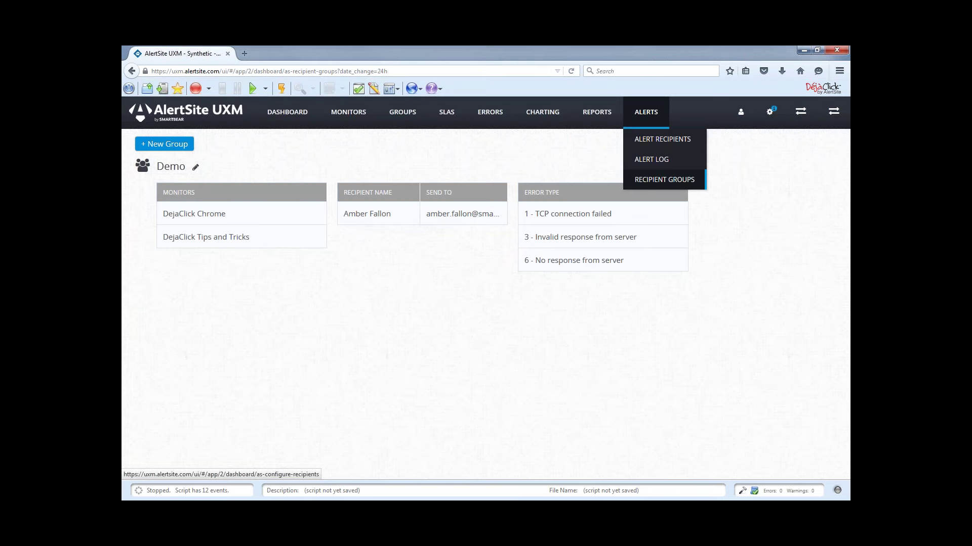